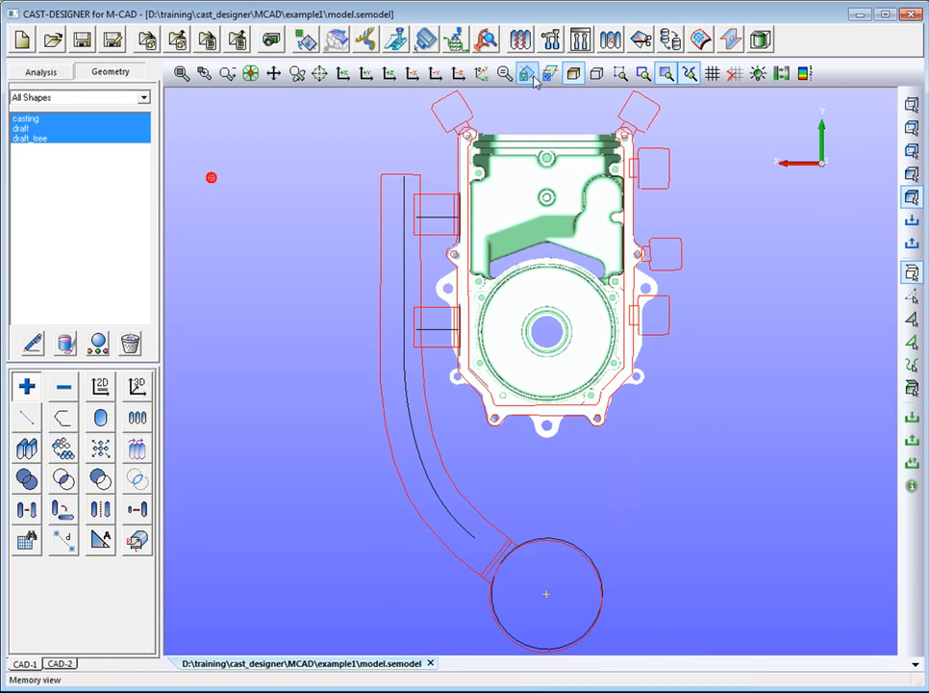
# Hide the draft shape, leaving the casting and draft_tree shapes displayed for the gating design
pyautogui.moveTo(326, 426); pyautogui.dragTo(295, 328, button='middle')
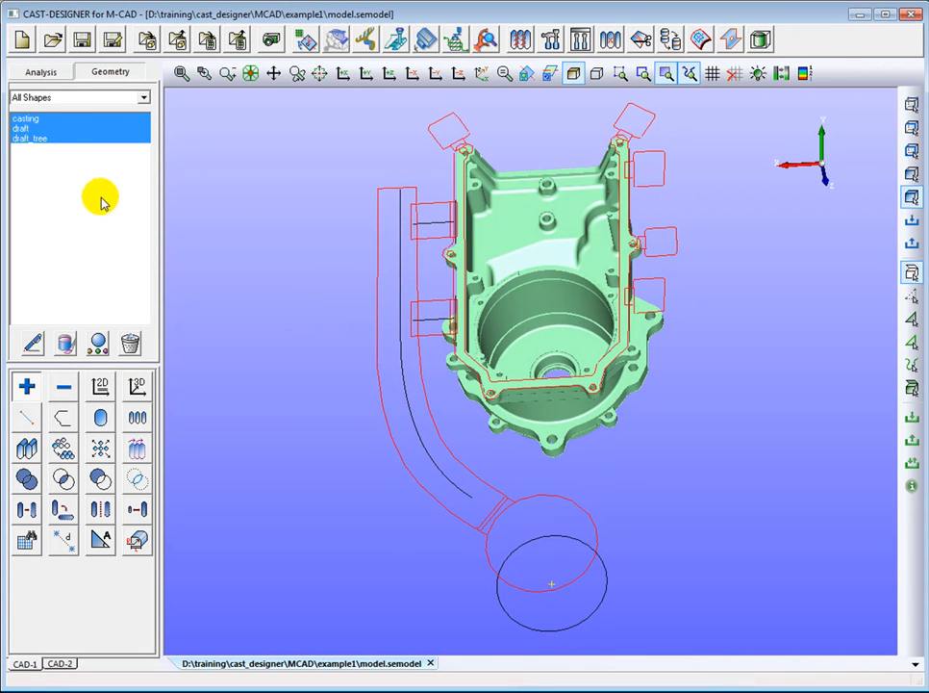
pyautogui.keyDown('ctrl'); pyautogui.click(23, 128); pyautogui.keyUp('ctrl')
pyautogui.keyDown('ctrl'); pyautogui.moveTo(442, 352); pyautogui.dragTo(489, 399, button='middle'); pyautogui.keyUp('ctrl')
pyautogui.keyDown('ctrl'); pyautogui.moveTo(420, 387); pyautogui.dragTo(445, 397); pyautogui.keyUp('ctrl')
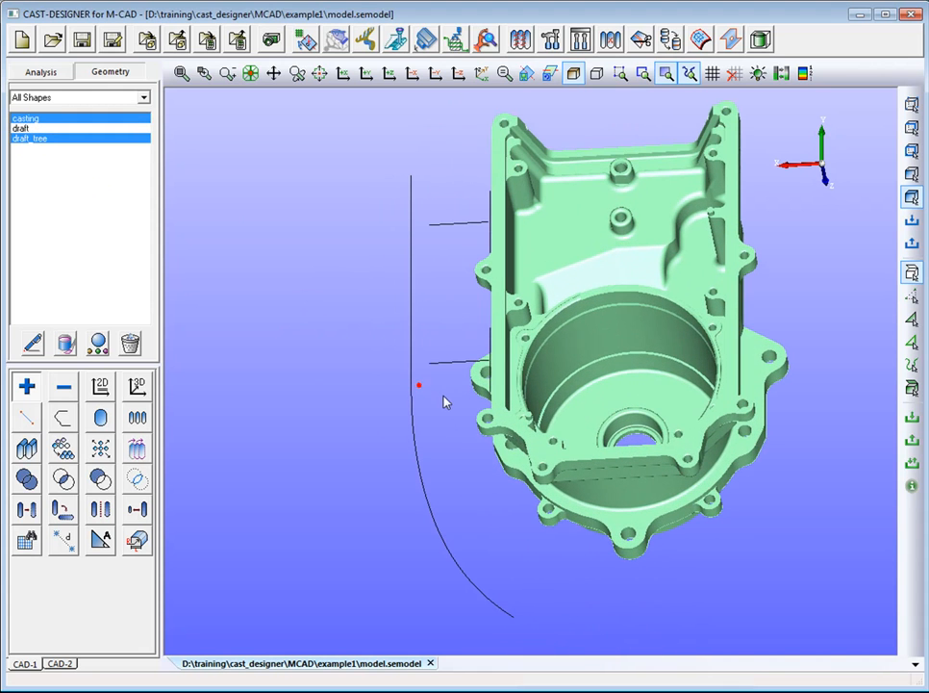
# Open the Gating System design and review its Design, General, Ingate design, Runner, Sprue Runner and Shock Absorber settings
pyautogui.click(365, 50)
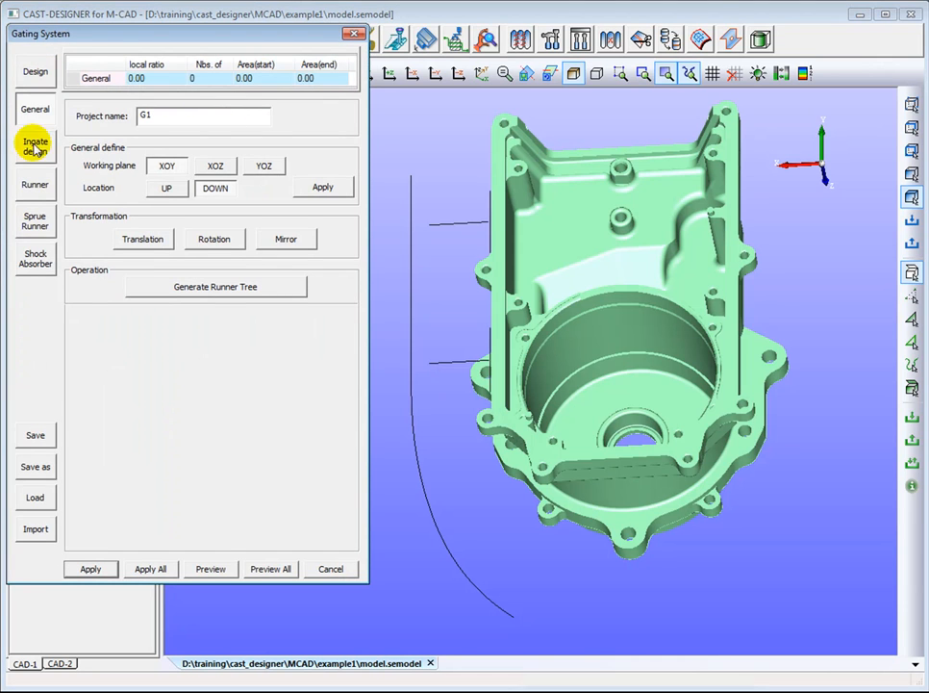
pyautogui.click(35, 75)
pyautogui.click(34, 116)
pyautogui.click(35, 147)
pyautogui.click(28, 186)
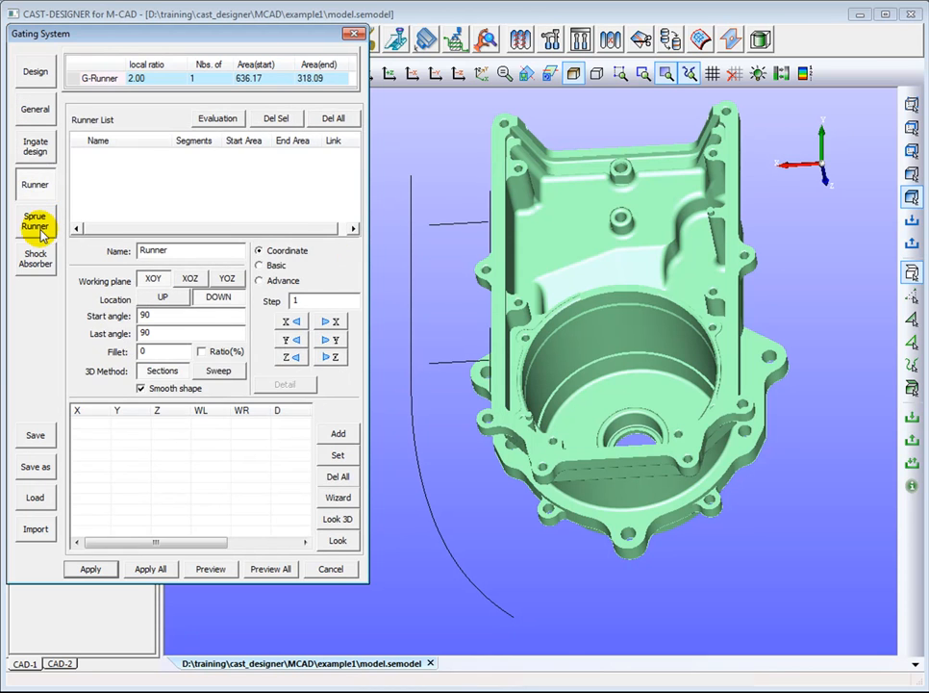
pyautogui.click(37, 224)
pyautogui.click(39, 258)
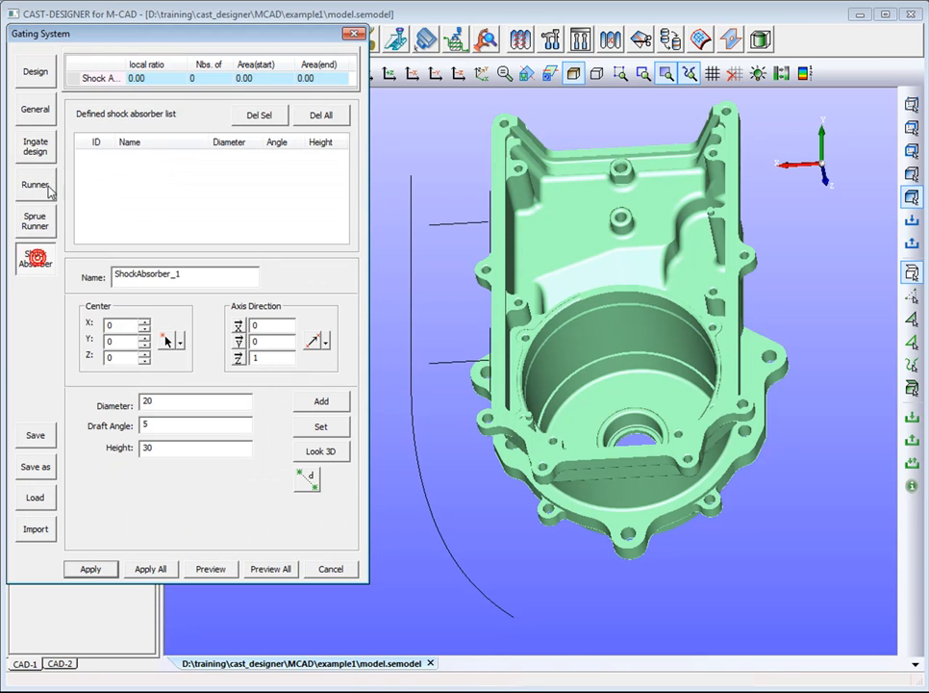
# In the gating system's Design settings, define the casting by volume and set it to 233573 mm^3
pyautogui.click(47, 79)
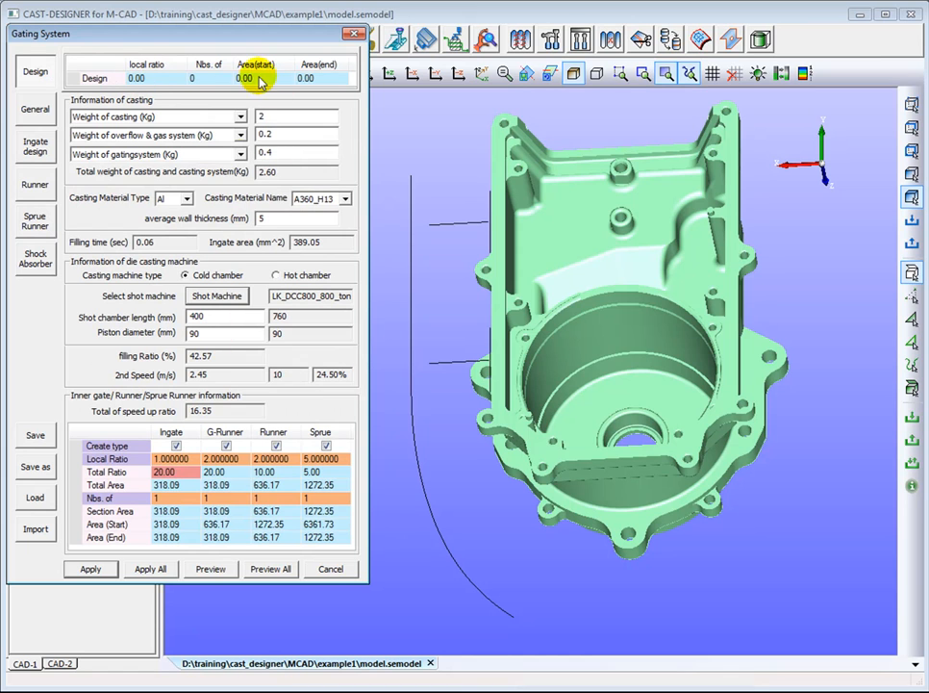
pyautogui.click(241, 117)
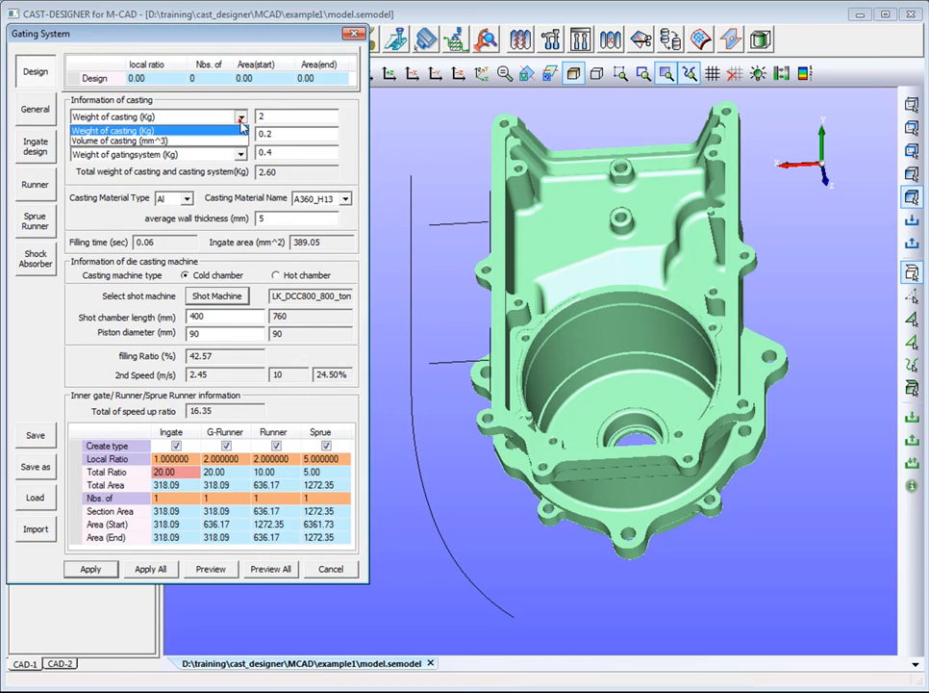
pyautogui.click(231, 141)
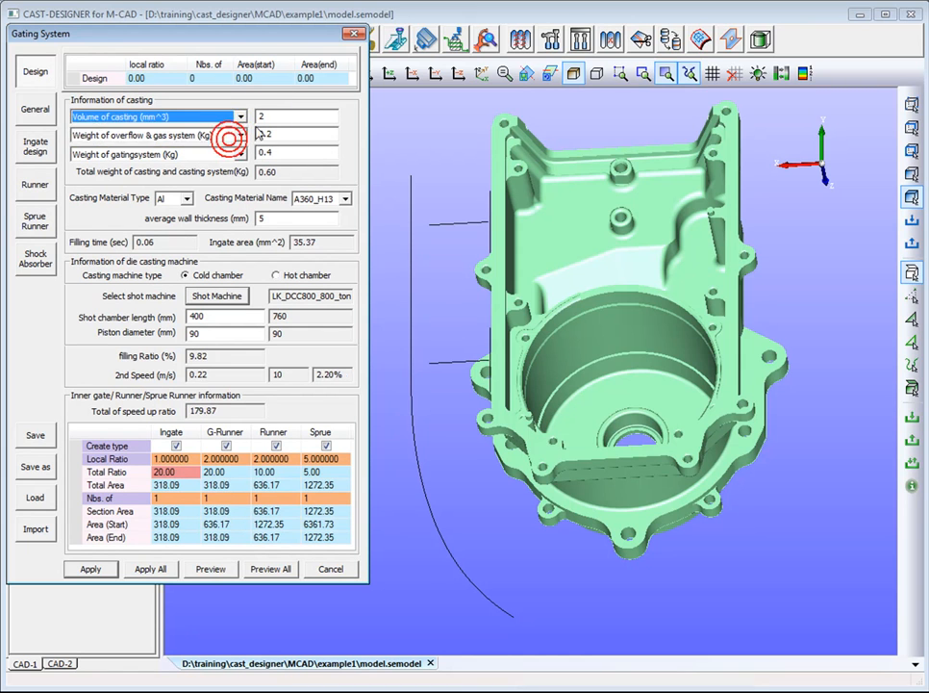
pyautogui.click(263, 117)
pyautogui.write('33573')
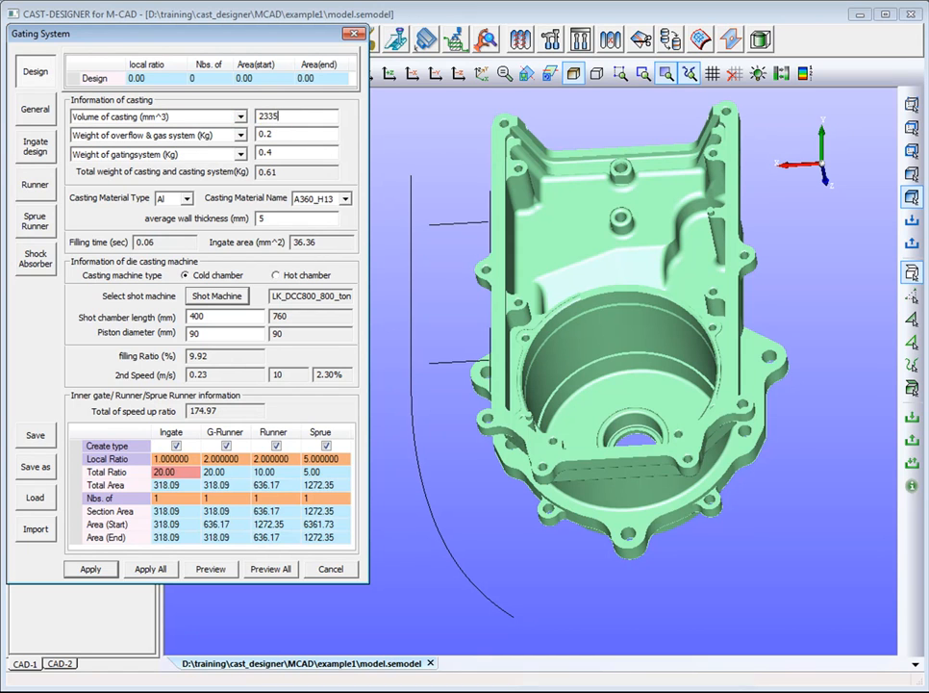
# Define the overflow and gating systems as ratios to the casting, setting overflow to 7% and gating to 70%
pyautogui.click(239, 136)
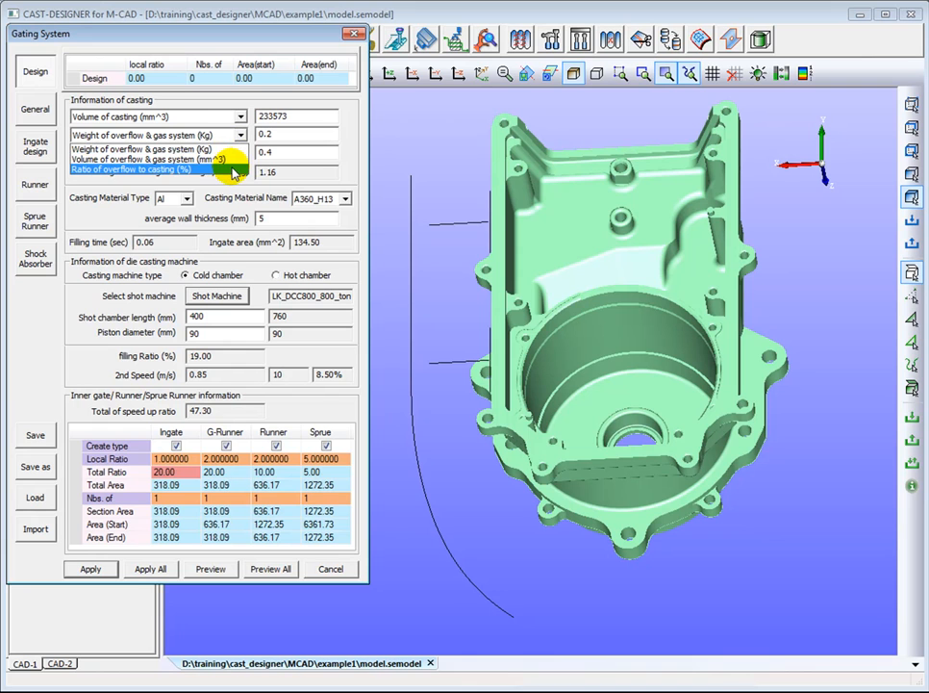
pyautogui.click(234, 169)
pyautogui.doubleClick(280, 135)
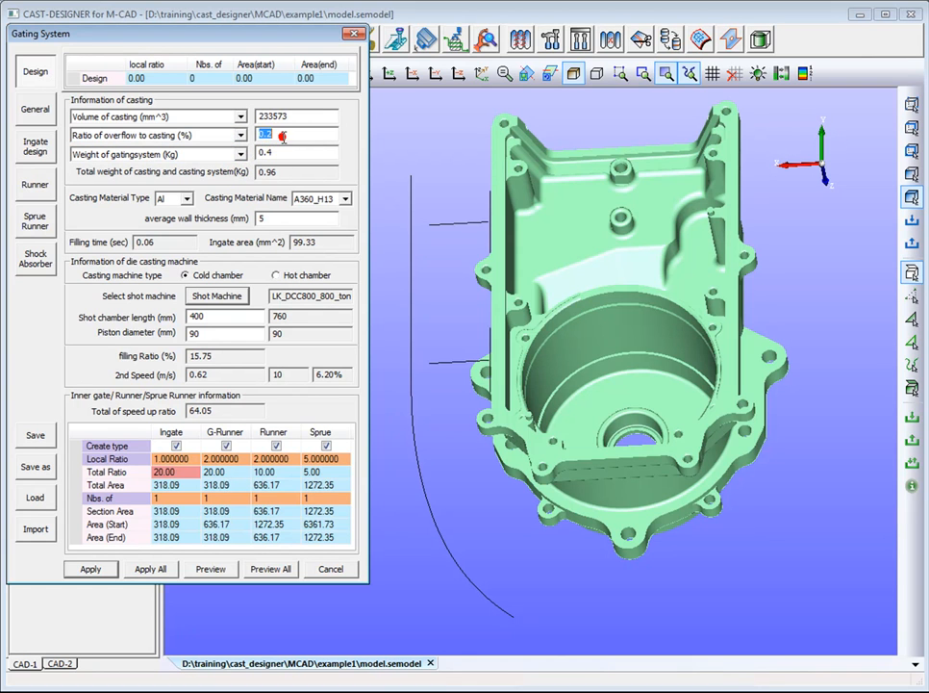
pyautogui.write('7')
pyautogui.click(239, 153)
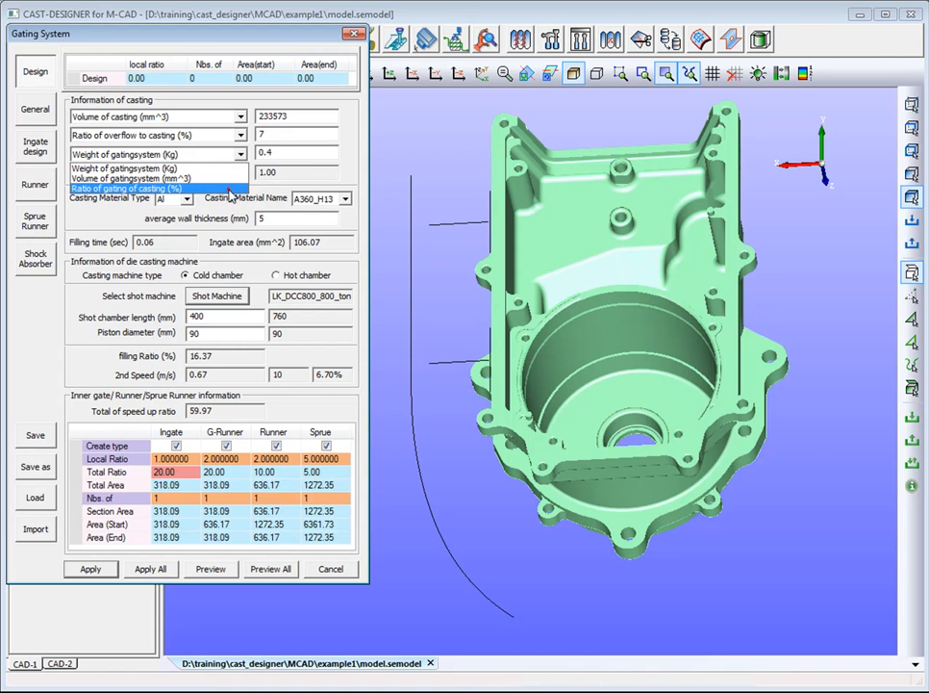
pyautogui.click(229, 189)
pyautogui.doubleClick(282, 154)
pyautogui.write('70')
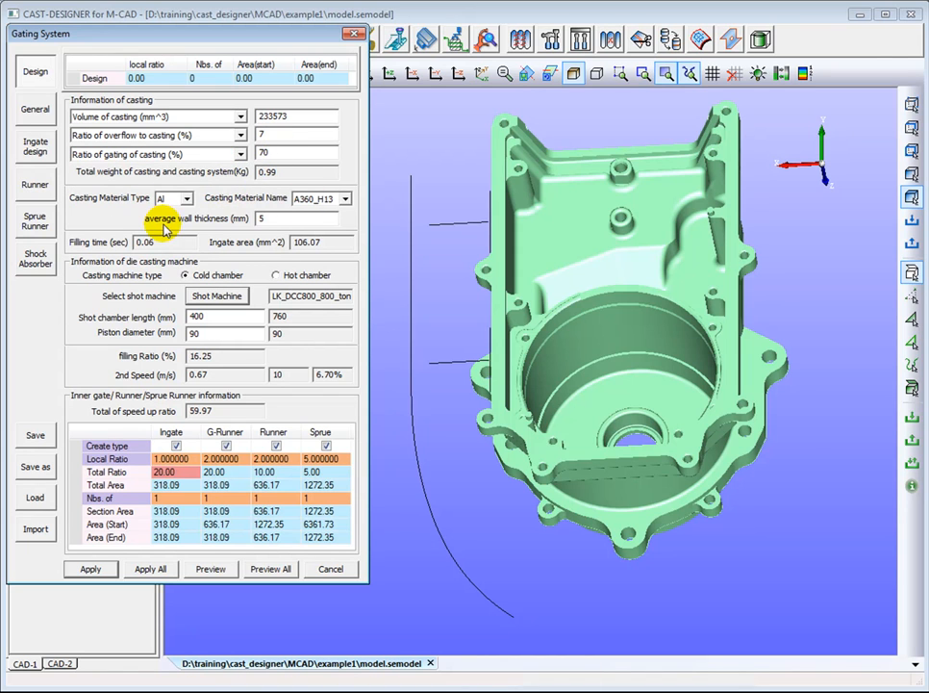
# Set the average wall thickness to 3.5 mm and check the calculated filling time and ingate area
pyautogui.doubleClick(274, 218)
pyautogui.write('3.5')
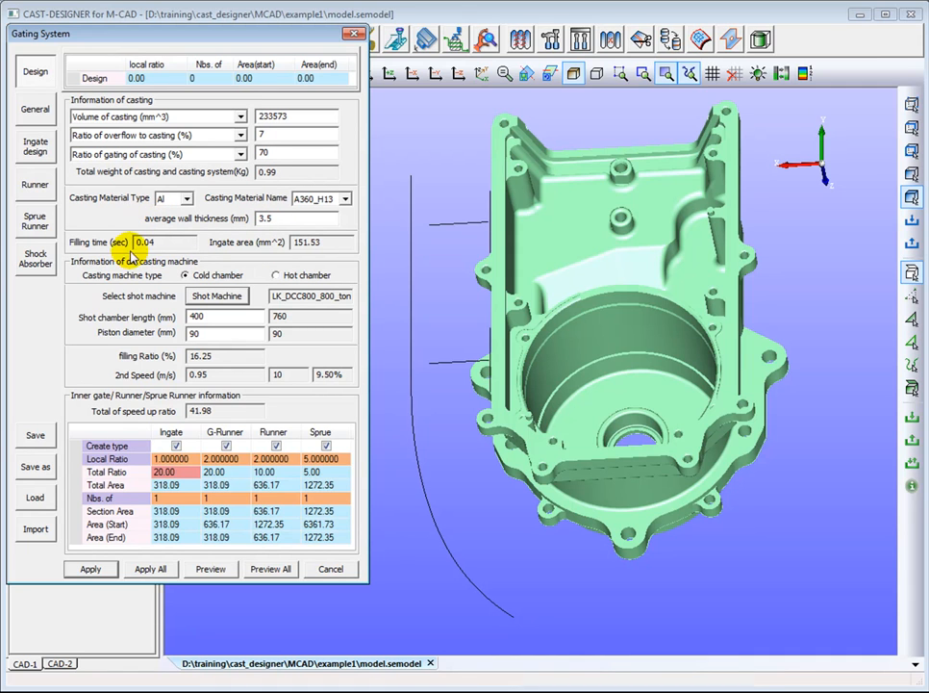
pyautogui.doubleClick(167, 243)
pyautogui.doubleClick(333, 242)
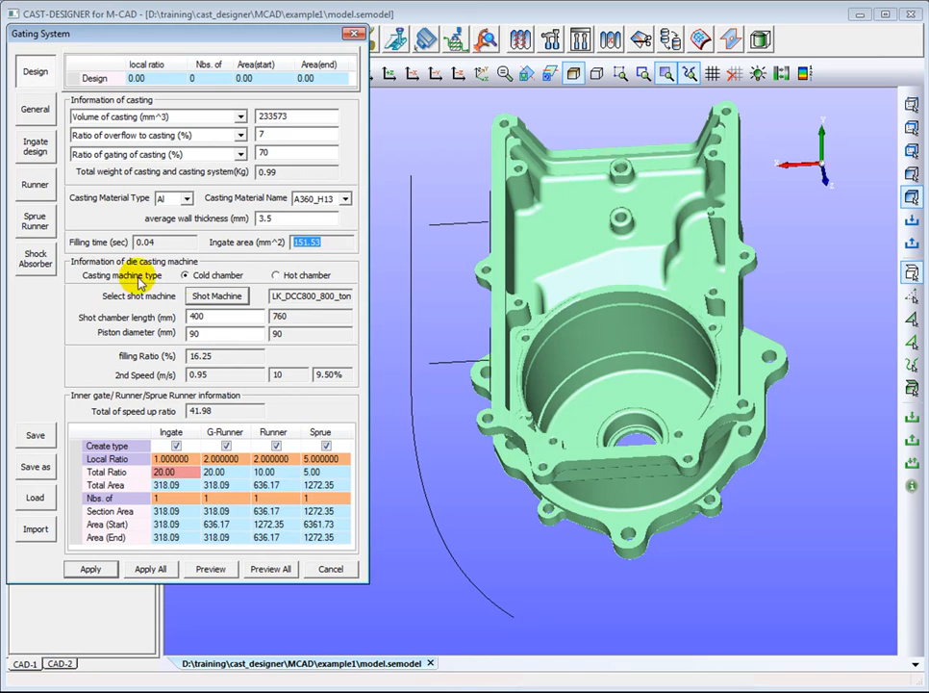
# Choose the cold chamber Italpresse_344_ton as the shot machine
pyautogui.click(207, 297)
pyautogui.click(346, 130)
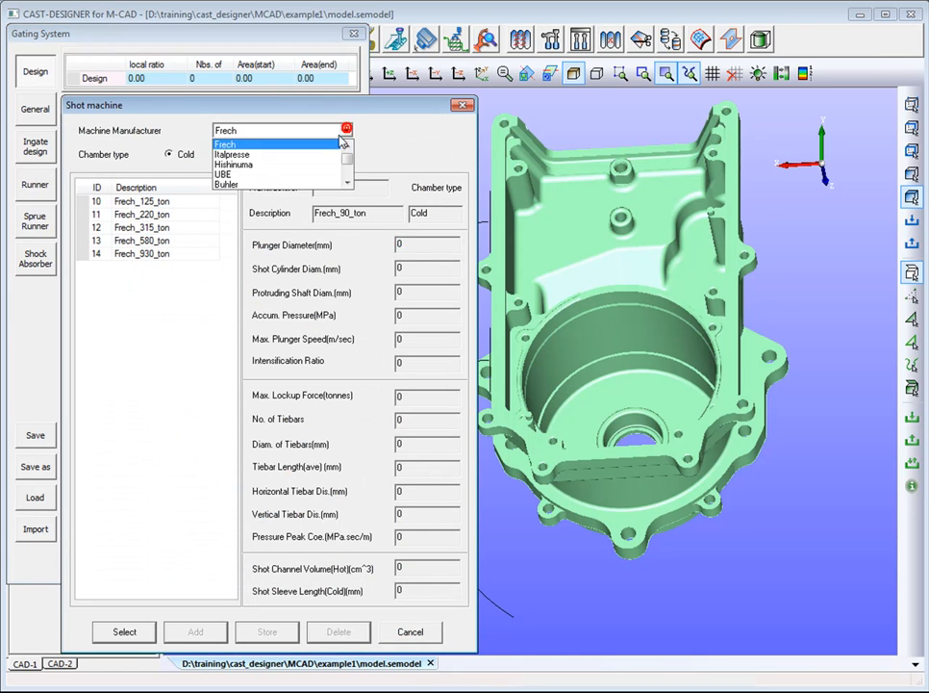
pyautogui.click(318, 153)
pyautogui.click(168, 227)
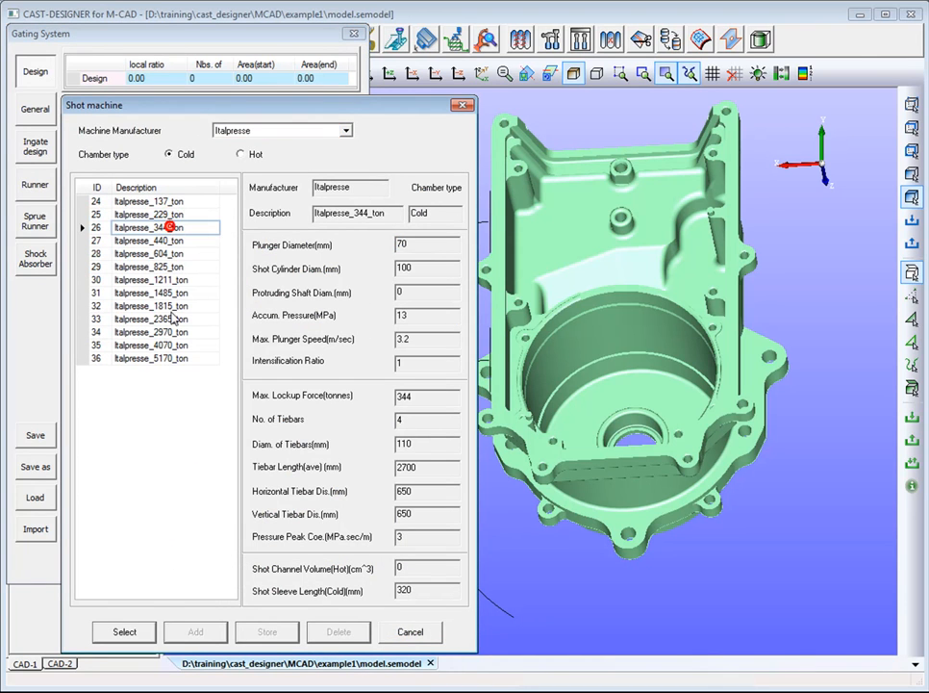
pyautogui.click(125, 632)
# Set the shot chamber length to 300 mm and piston diameter to 70 mm, then check the second speed and total speed-up ratio
pyautogui.doubleClick(227, 317)
pyautogui.write('300')
pyautogui.doubleClick(205, 333)
pyautogui.write('70')
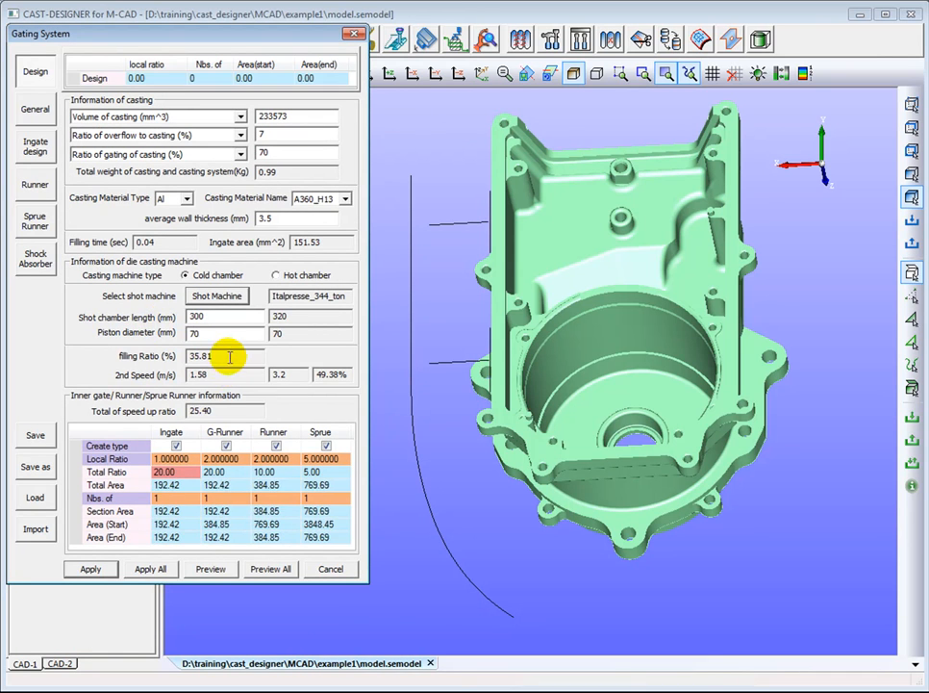
pyautogui.doubleClick(224, 375)
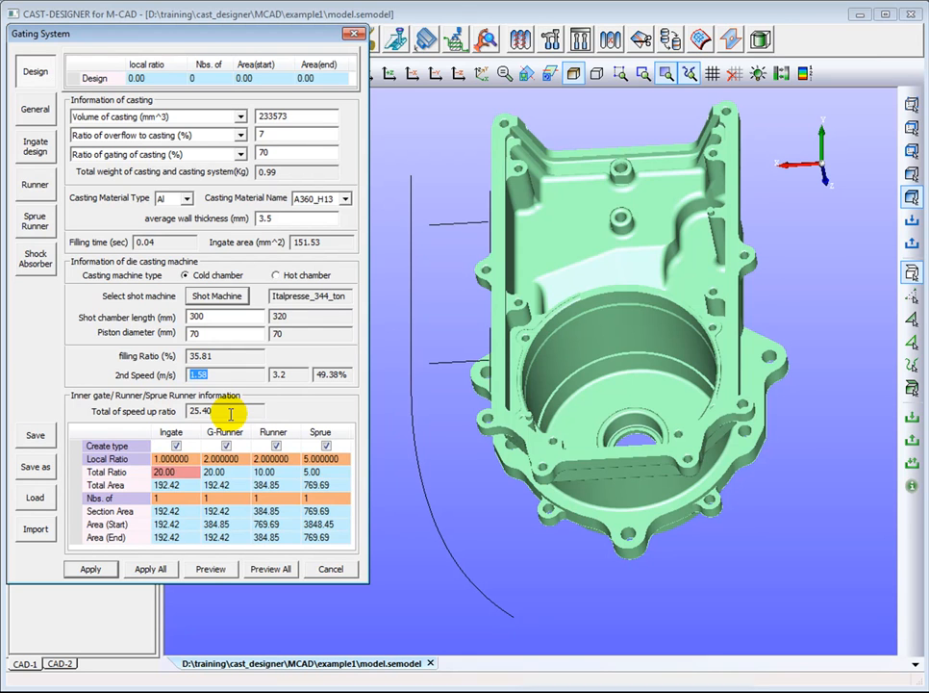
pyautogui.click(229, 411)
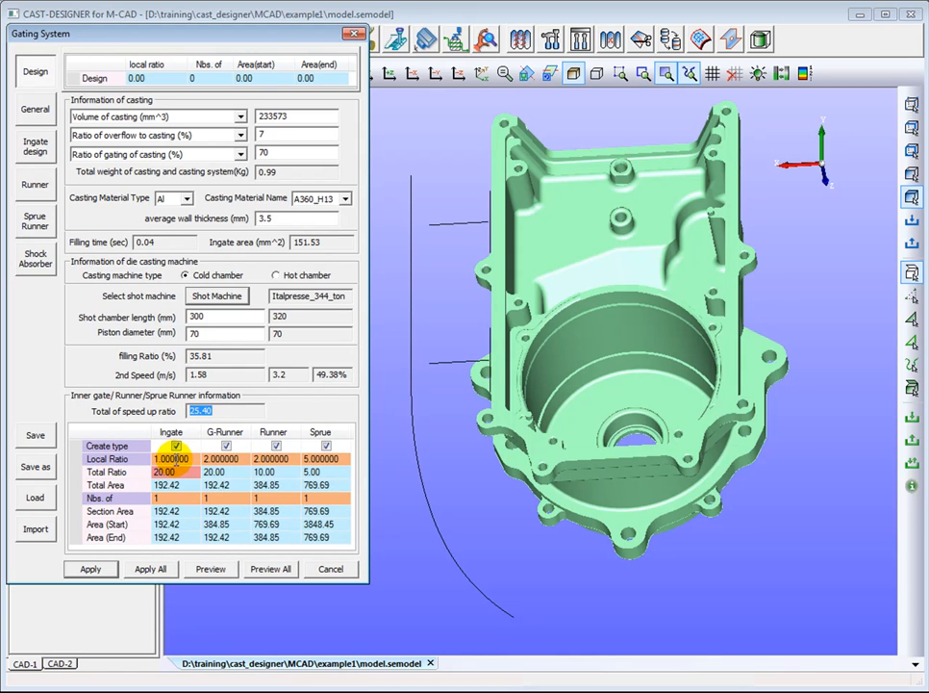
# Set the local ratios to 2.5 for the G-Runner, 1.5 for the Runner and 6.5 for the Sprue
pyautogui.click(220, 459)
pyautogui.write('2.5')
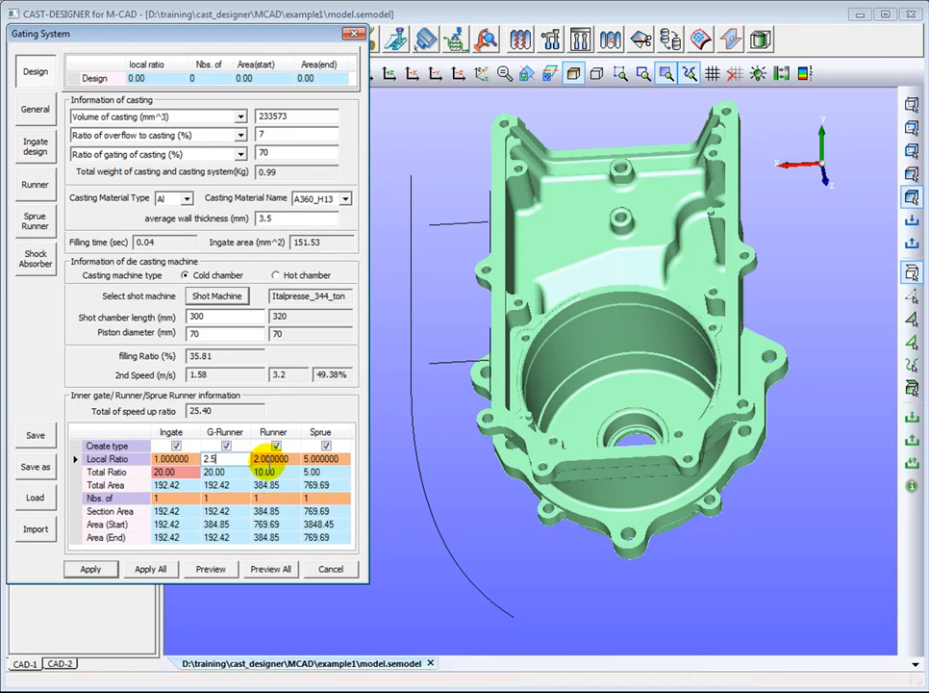
pyautogui.click(273, 459)
pyautogui.write('1.5')
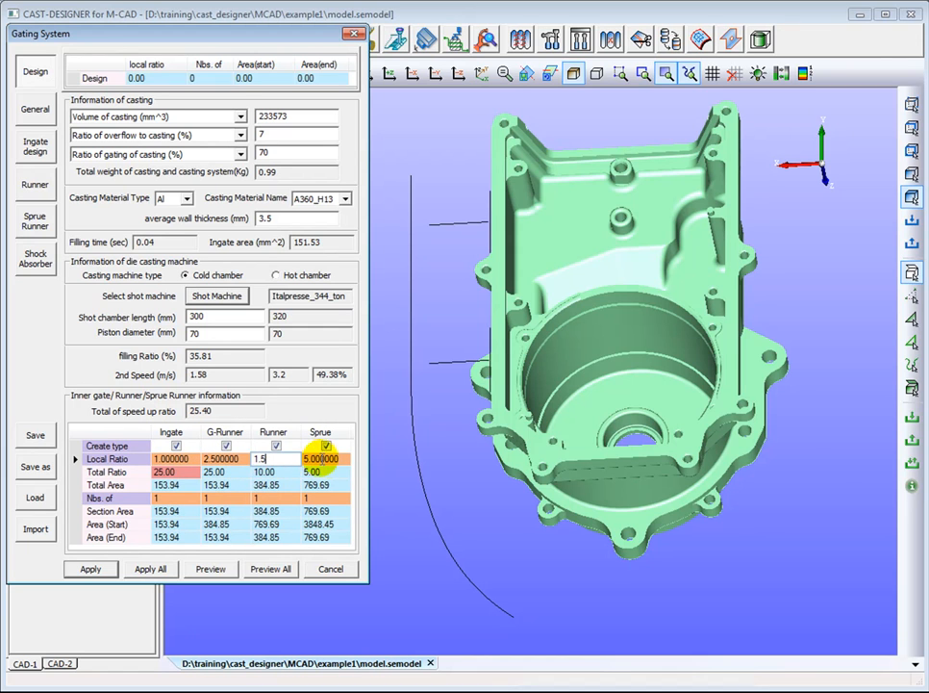
pyautogui.click(325, 459)
pyautogui.write('6.5')
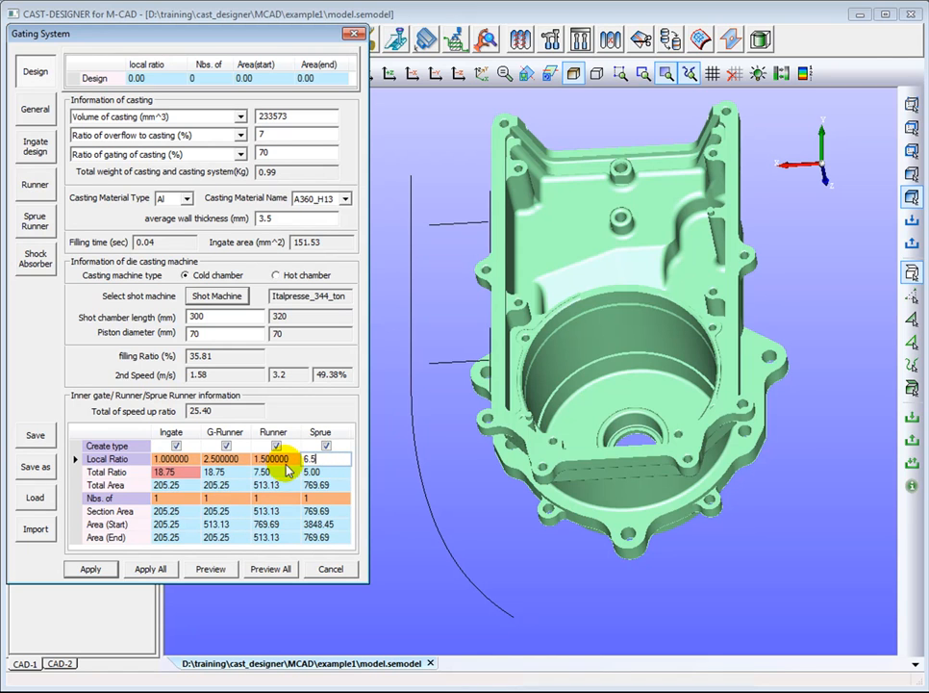
pyautogui.click(121, 499)
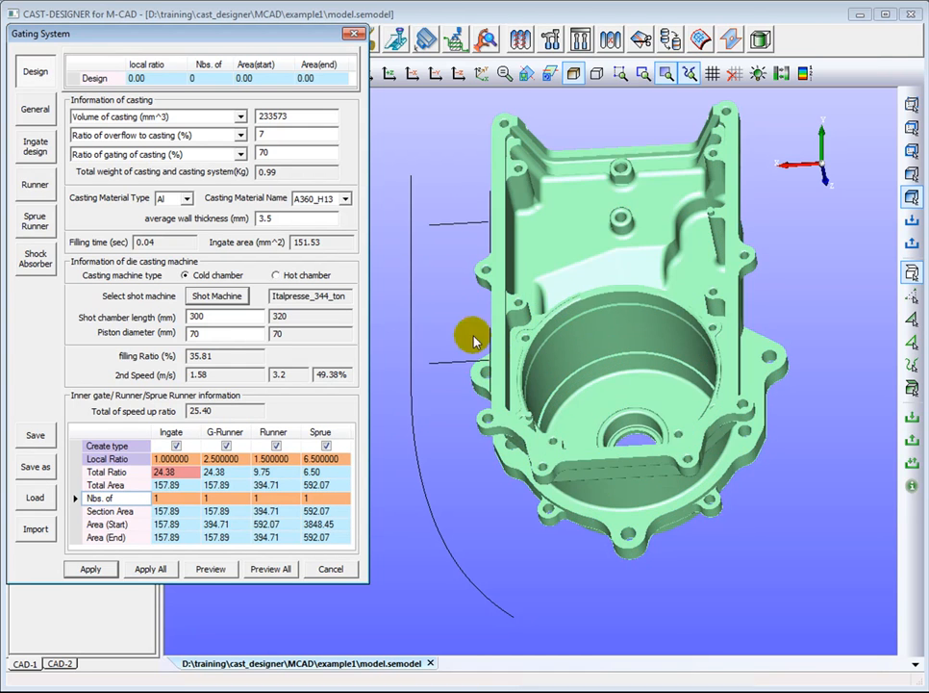
# Set the number of ingates and the number of G-Runners to 2 each
pyautogui.click(165, 498)
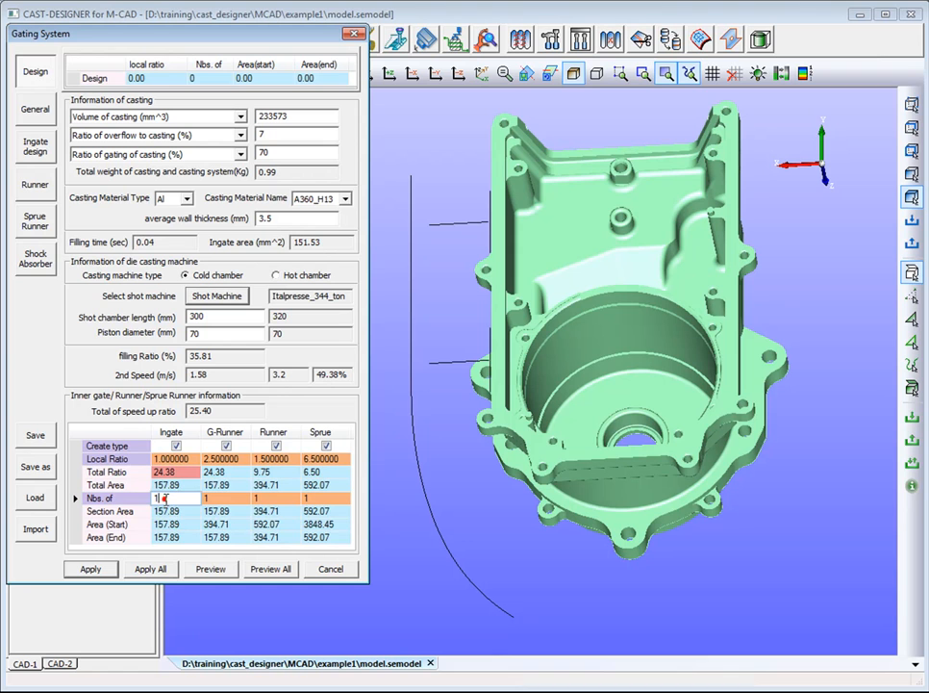
pyautogui.write('2')
pyautogui.click(210, 497)
pyautogui.doubleClick(209, 498)
pyautogui.write('2')
pyautogui.click(98, 433)
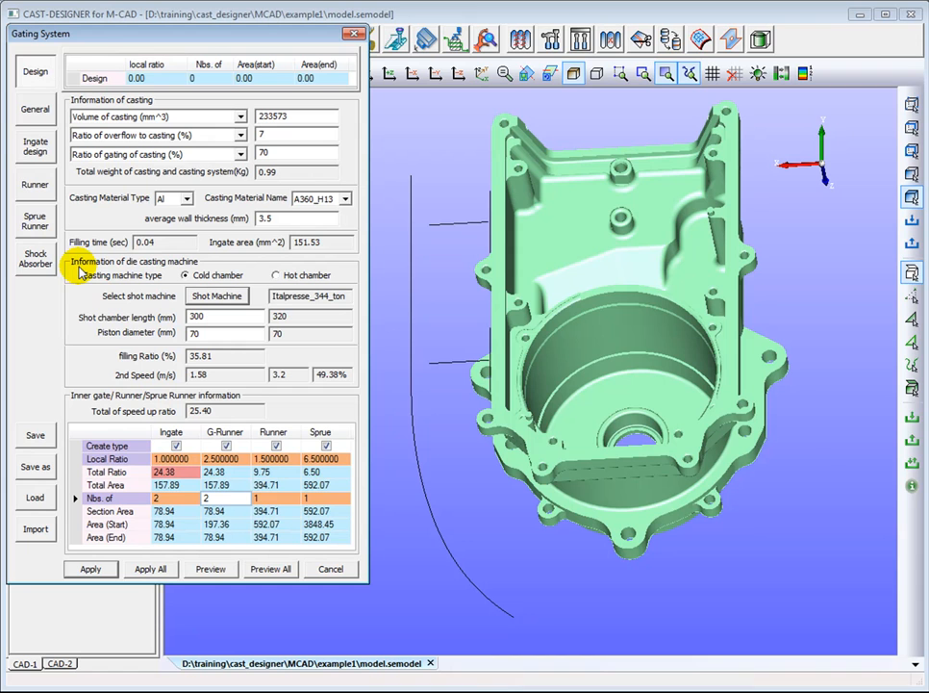
# Consult the ingate design tips for the recommended ingate thickness of a complex Al, Mg part 3.0~6.0 mm thick
pyautogui.click(42, 147)
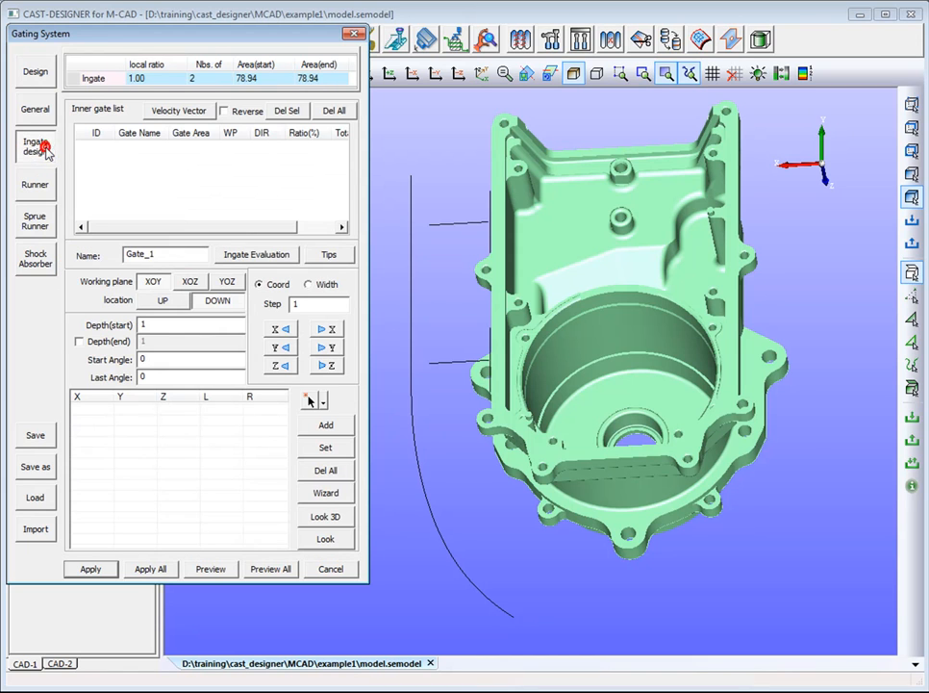
pyautogui.click(344, 256)
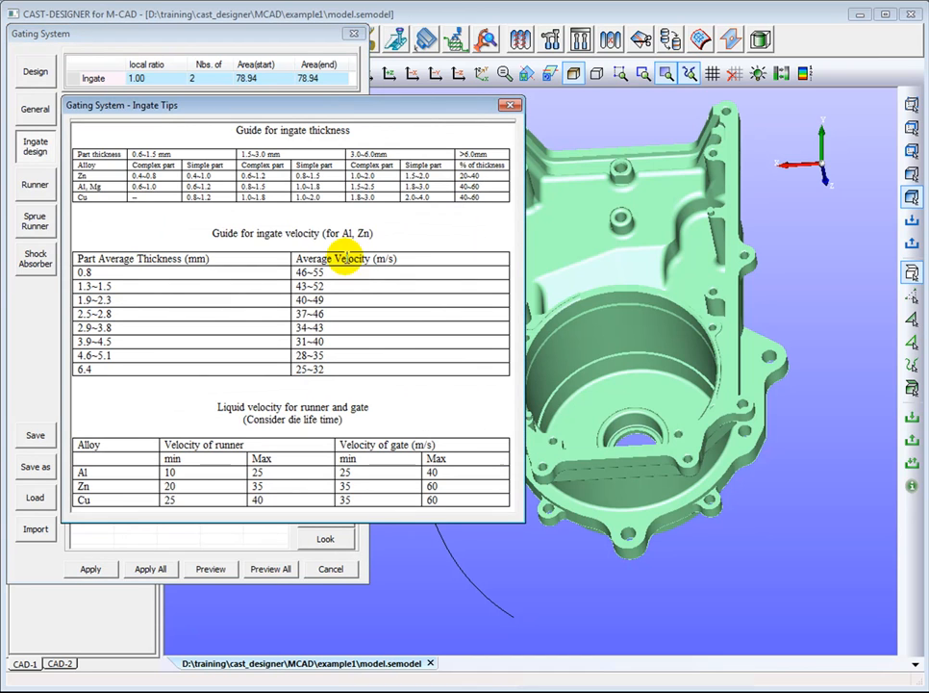
pyautogui.moveTo(108, 180); pyautogui.dragTo(109, 187)
pyautogui.click(72, 188)
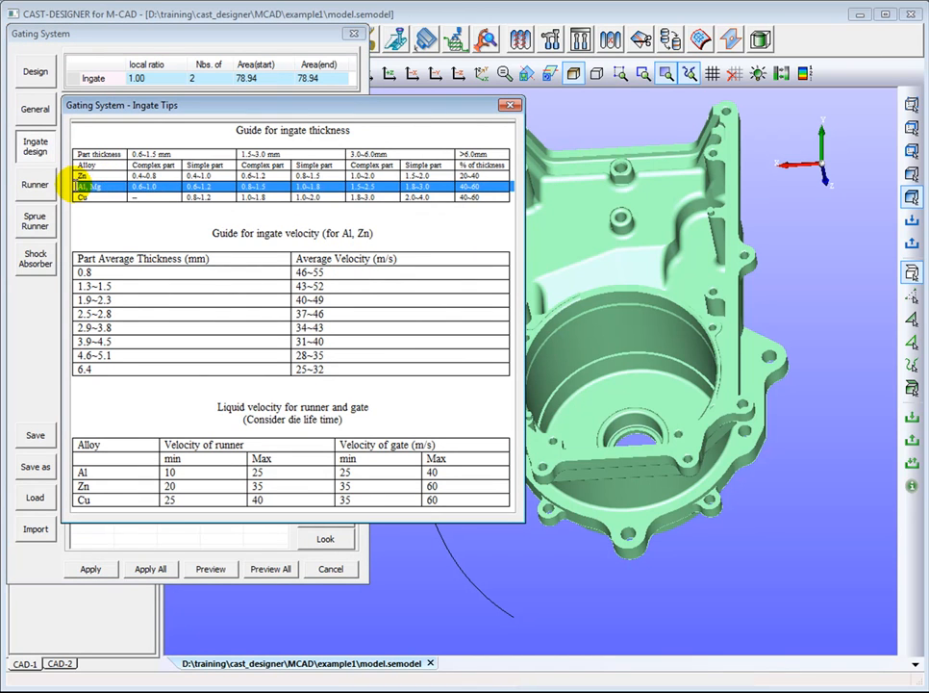
pyautogui.click(377, 188)
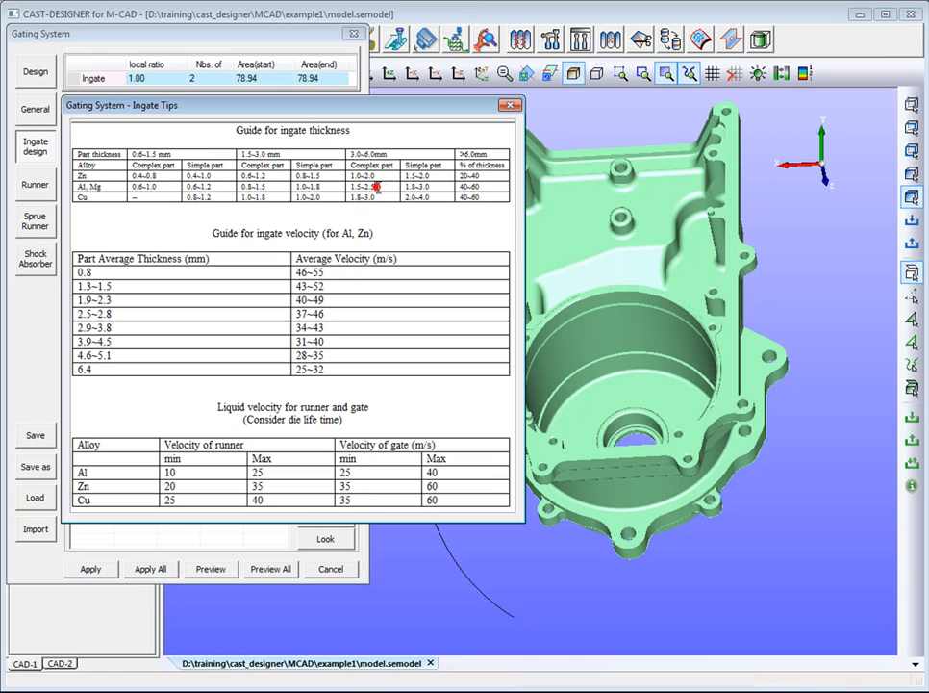
pyautogui.moveTo(378, 188); pyautogui.dragTo(349, 191)
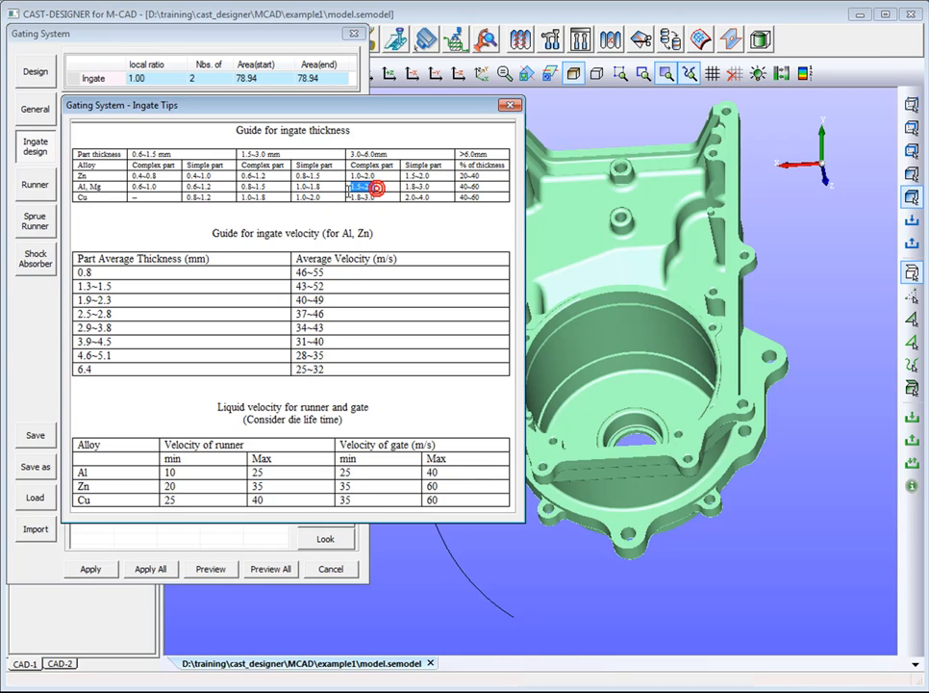
pyautogui.click(510, 106)
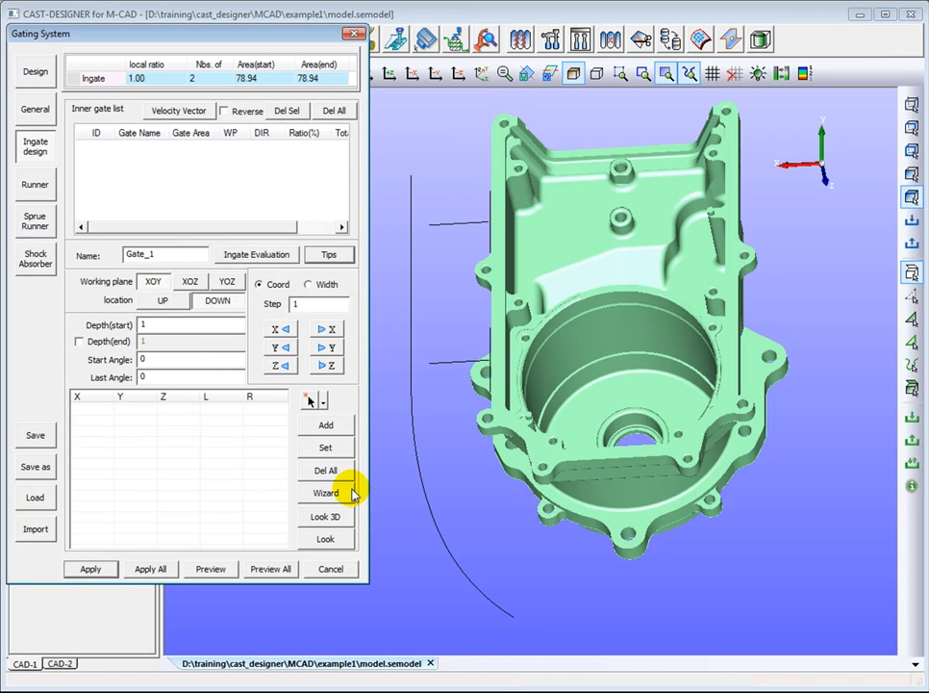
# Start the ingate wizard in pick line mode and select the upper feature line along the housing's side
pyautogui.click(342, 494)
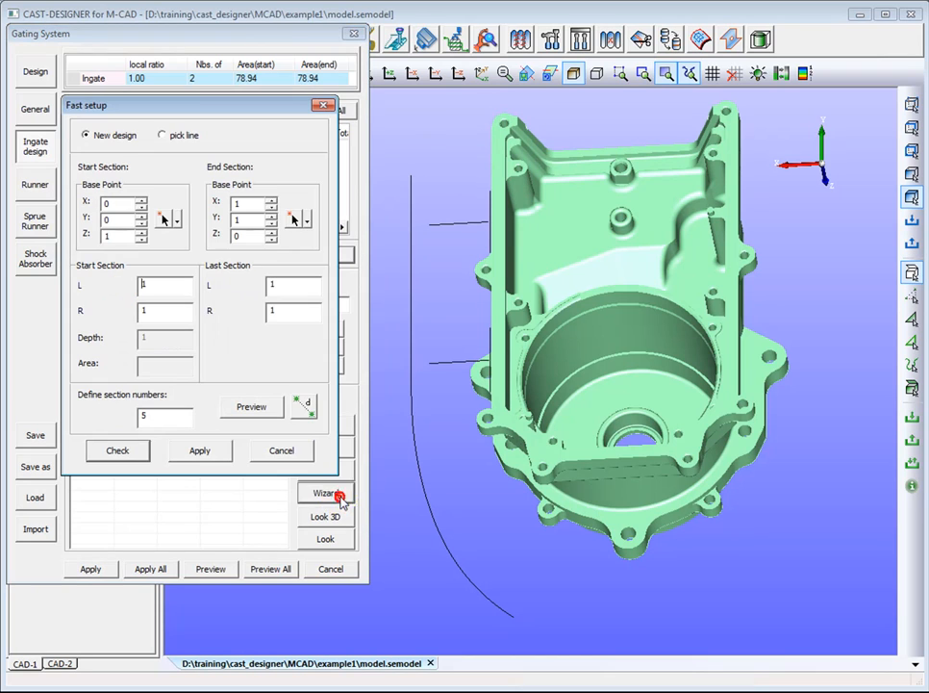
pyautogui.click(176, 139)
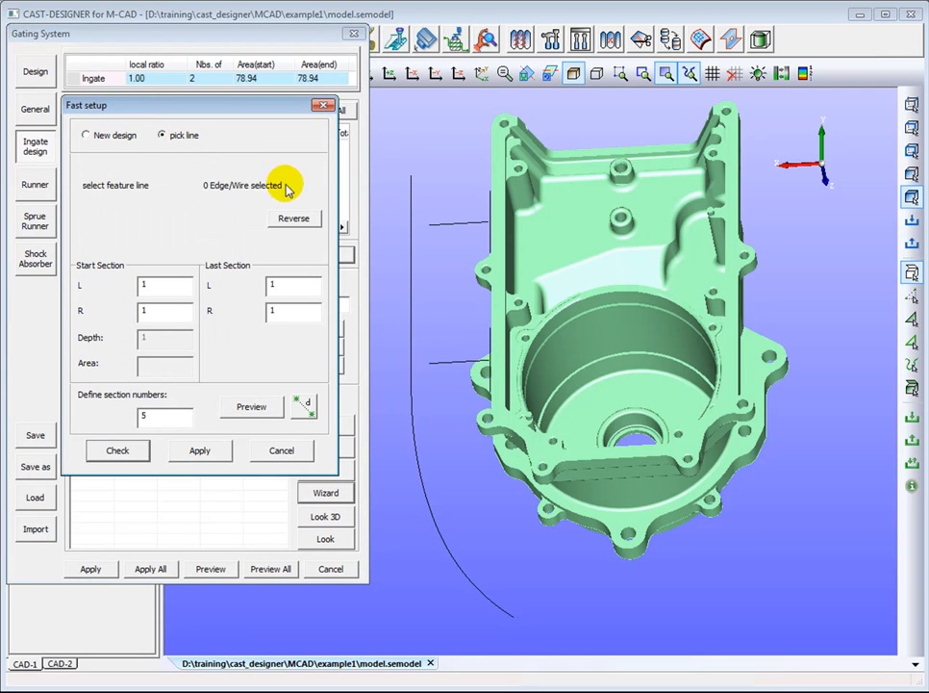
pyautogui.click(912, 129)
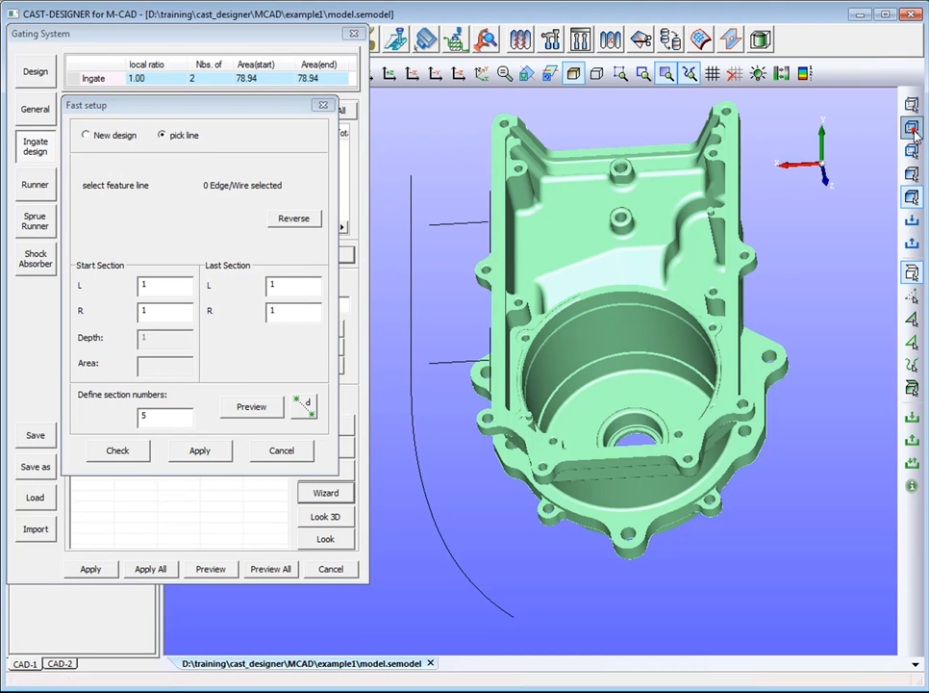
pyautogui.click(492, 207)
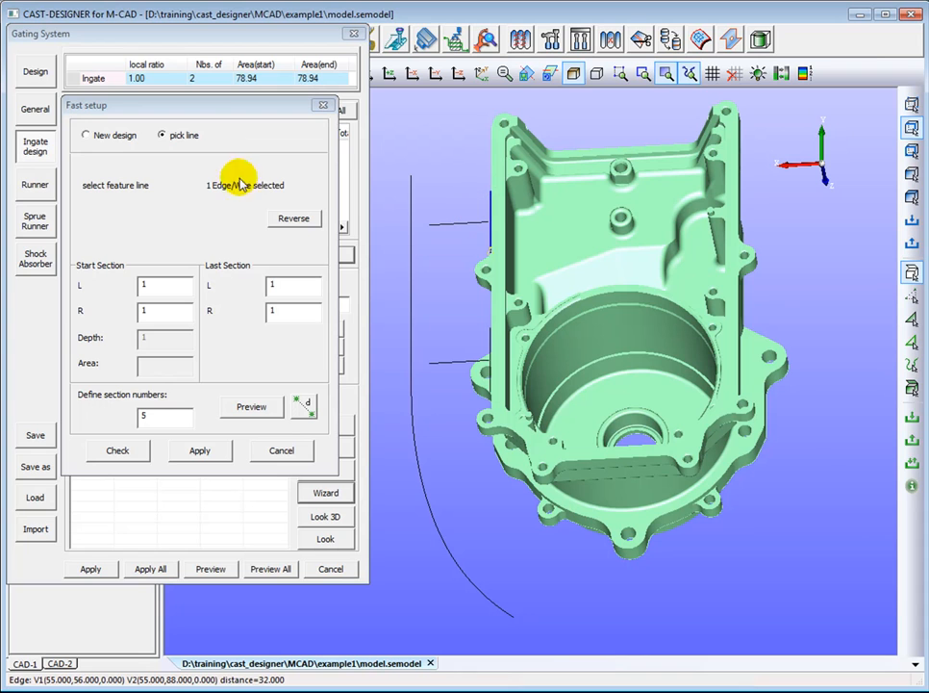
# Set L and R to 2 for both the start and last sections, use 2 sections, and generate the ingate's section list
pyautogui.click(146, 286)
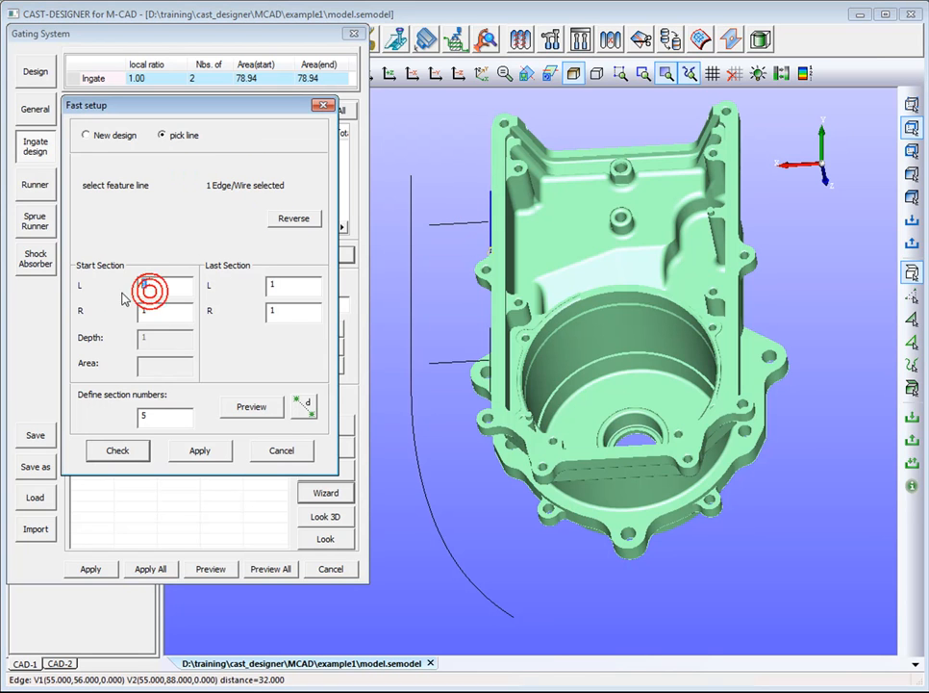
pyautogui.write('2')
pyautogui.click(154, 312)
pyautogui.write('2')
pyautogui.click(282, 284)
pyautogui.write('2')
pyautogui.click(293, 311)
pyautogui.write('2')
pyautogui.click(183, 421)
pyautogui.write('2')
pyautogui.click(196, 450)
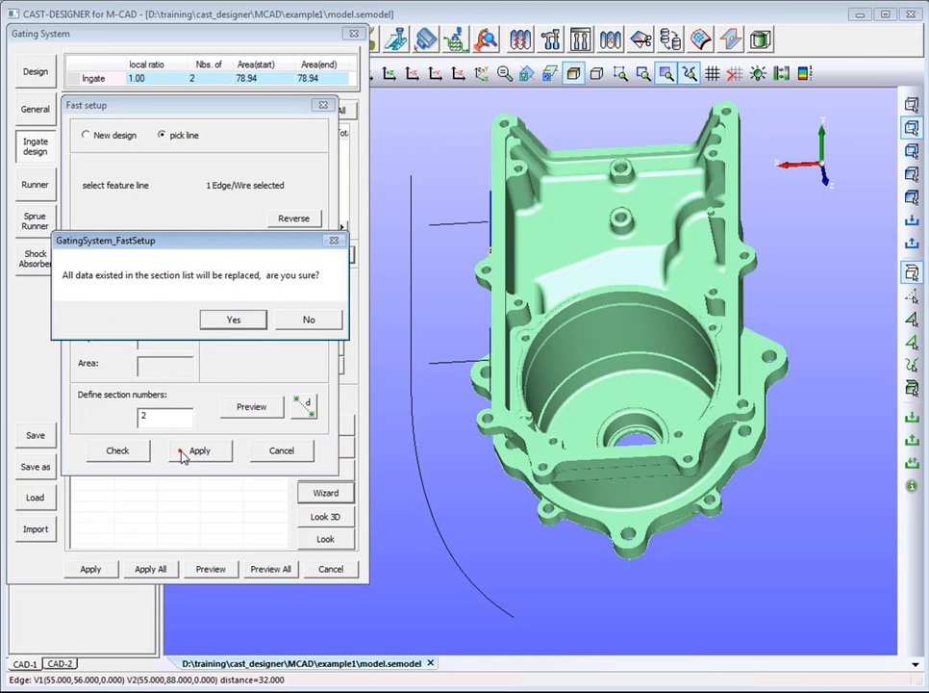
pyautogui.click(215, 319)
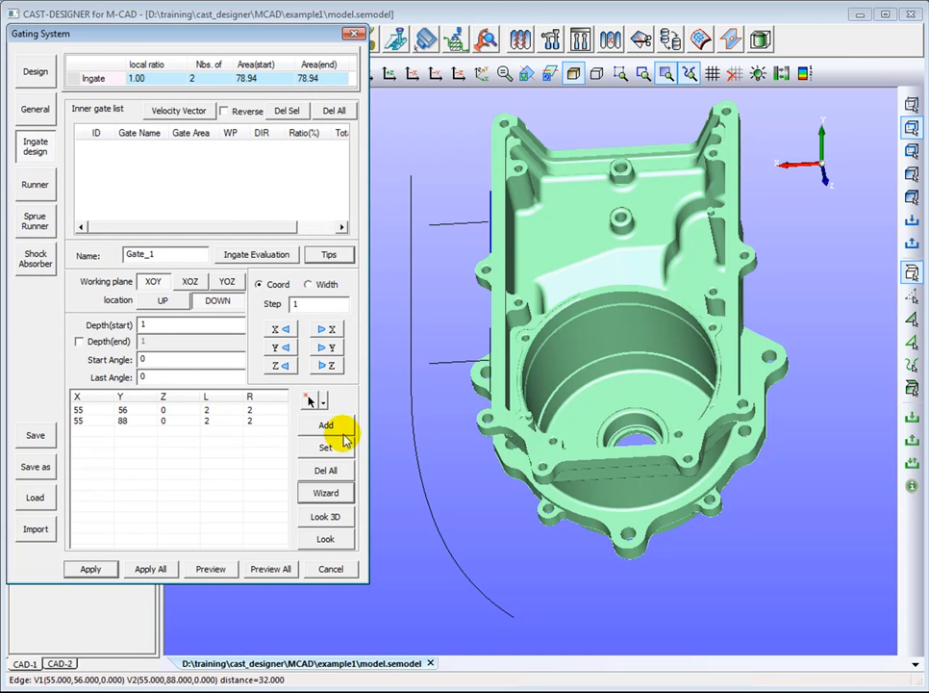
# Preview the upper ingate in 3D, then set its start depth to 2.3 and add it to the gate list as Gate_1
pyautogui.click(327, 516)
pyautogui.moveTo(549, 348); pyautogui.dragTo(535, 441)
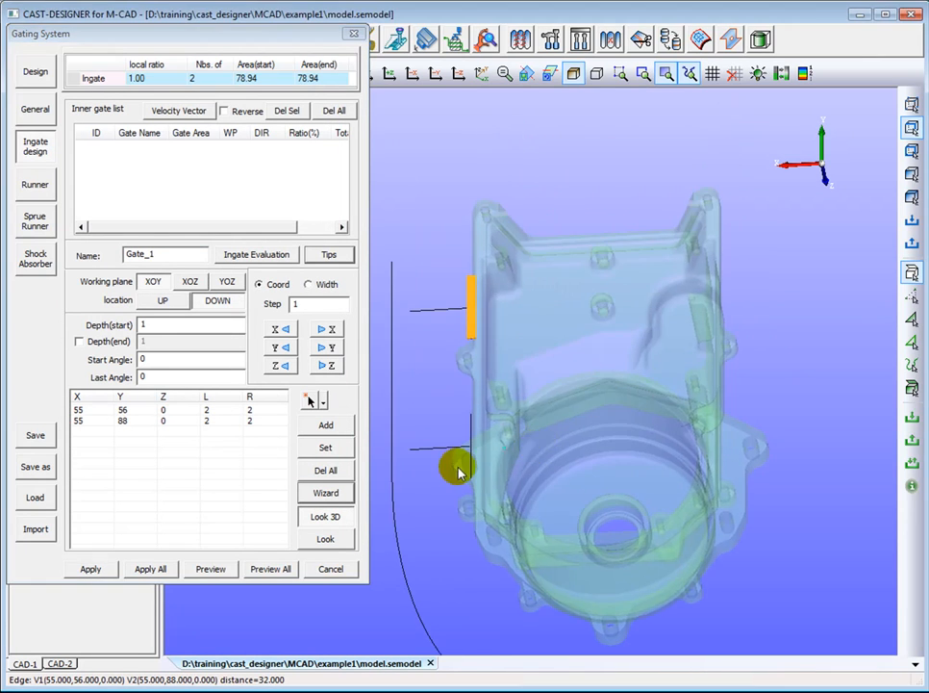
pyautogui.click(334, 540)
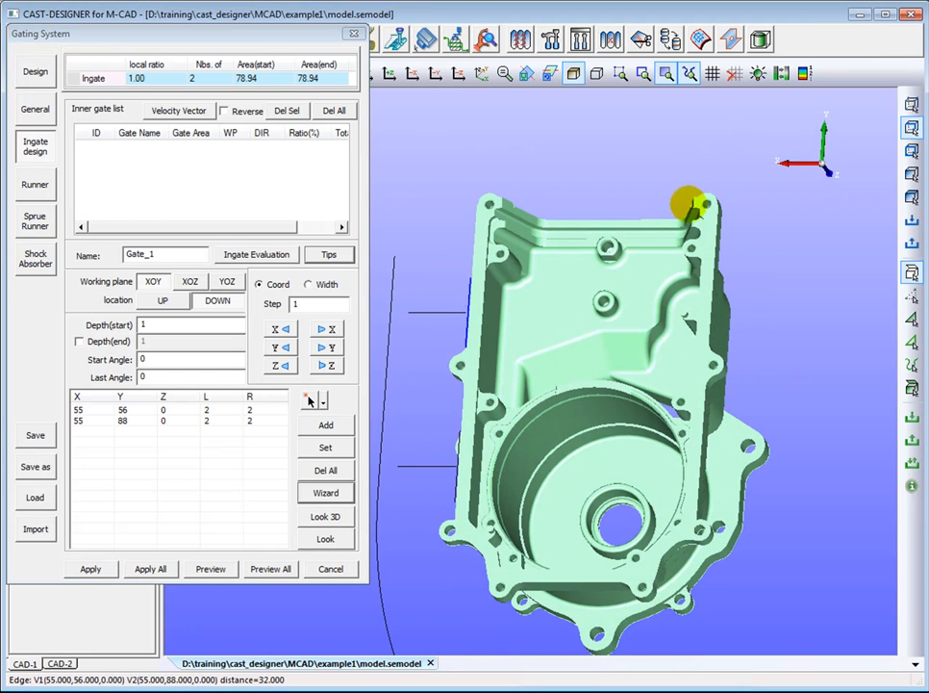
pyautogui.moveTo(599, 334); pyautogui.dragTo(668, 357)
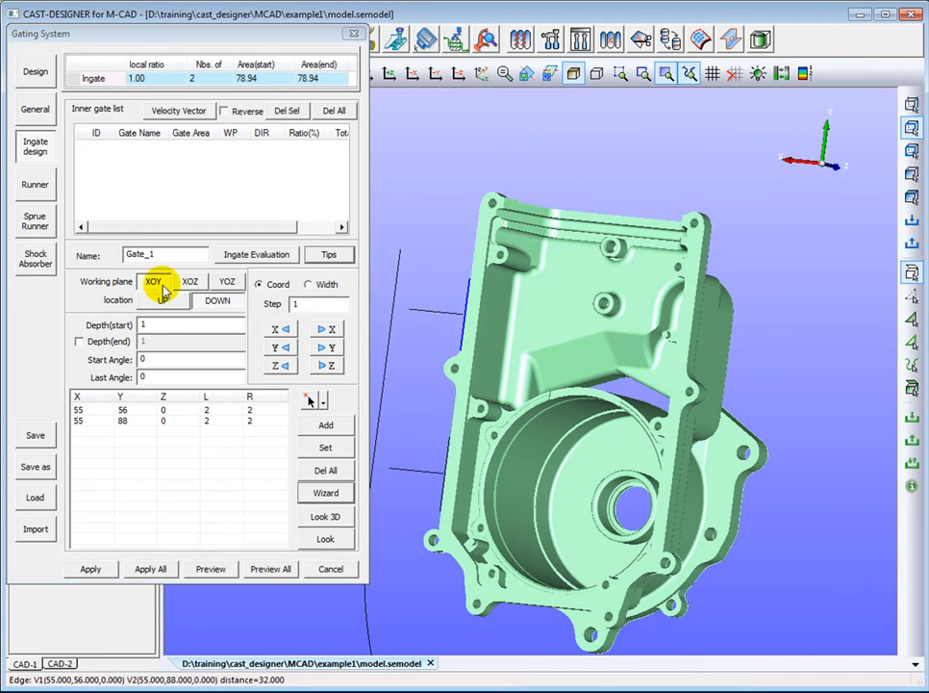
pyautogui.doubleClick(155, 324)
pyautogui.press('BackSpace')
pyautogui.write('2.3')
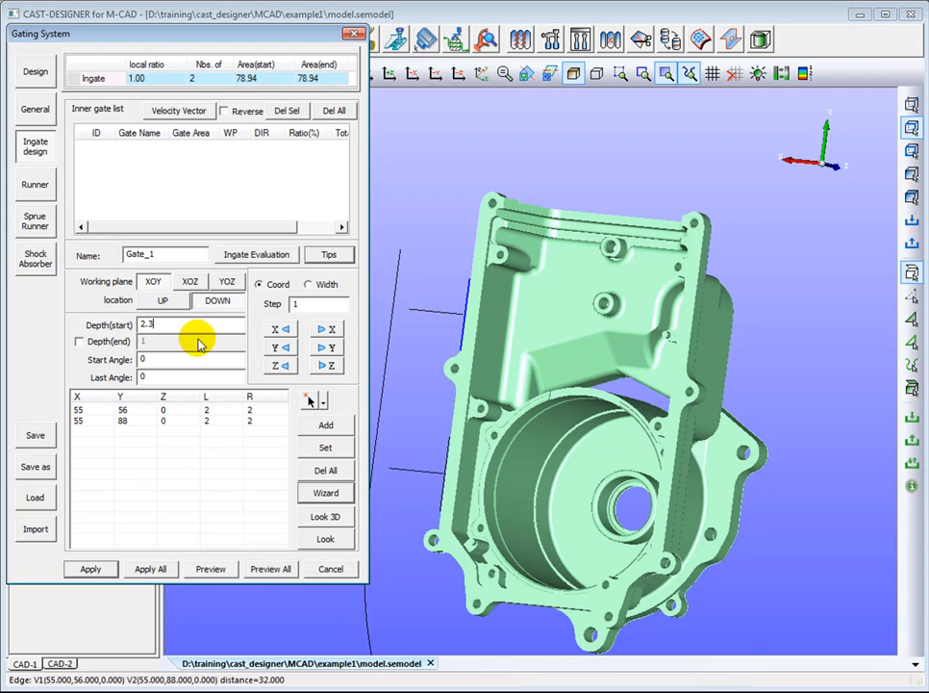
pyautogui.click(338, 425)
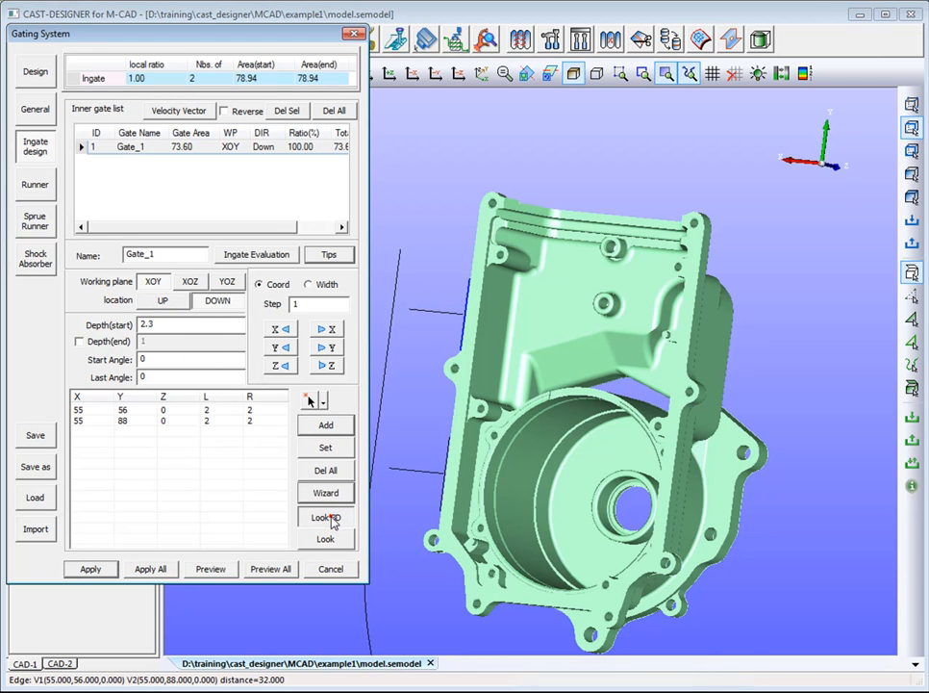
# Preview Gate_1 in 3D from the front and update its start angle and last angle to 25
pyautogui.click(327, 517)
pyautogui.click(542, 75)
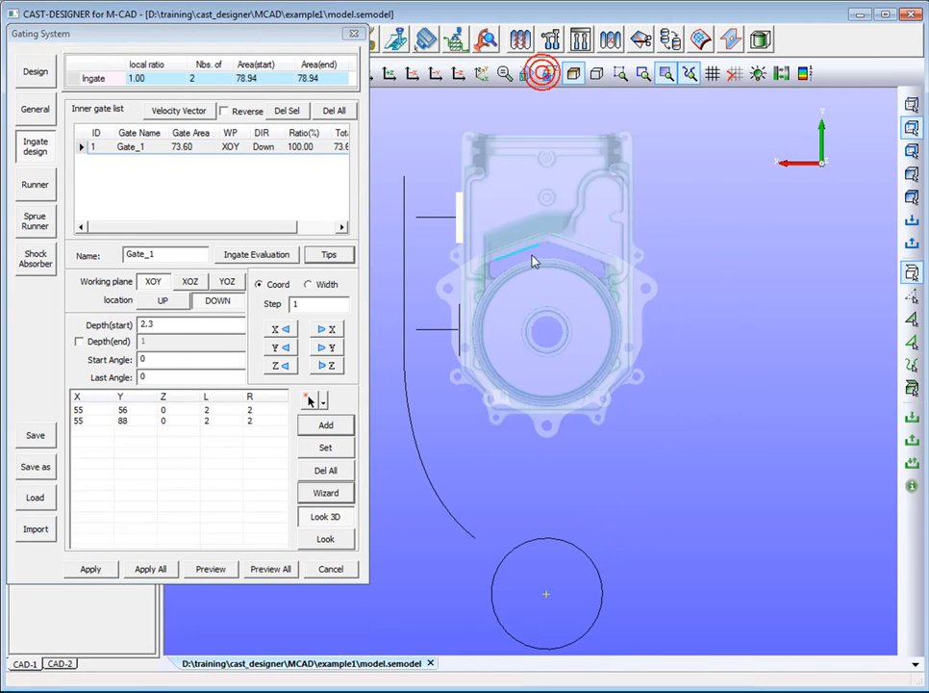
pyautogui.keyDown('ctrl'); pyautogui.moveTo(579, 368); pyautogui.dragTo(626, 397); pyautogui.keyUp('ctrl')
pyautogui.keyDown('ctrl'); pyautogui.moveTo(545, 315); pyautogui.dragTo(628, 397, button='middle'); pyautogui.keyUp('ctrl')
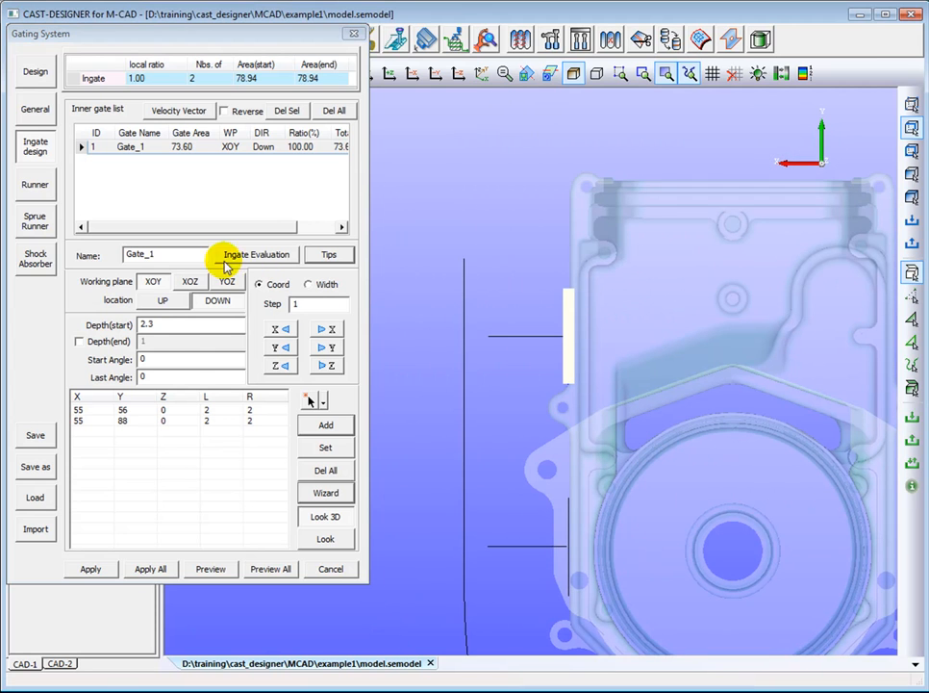
pyautogui.doubleClick(152, 357)
pyautogui.write('25')
pyautogui.doubleClick(169, 377)
pyautogui.write('25')
pyautogui.click(327, 448)
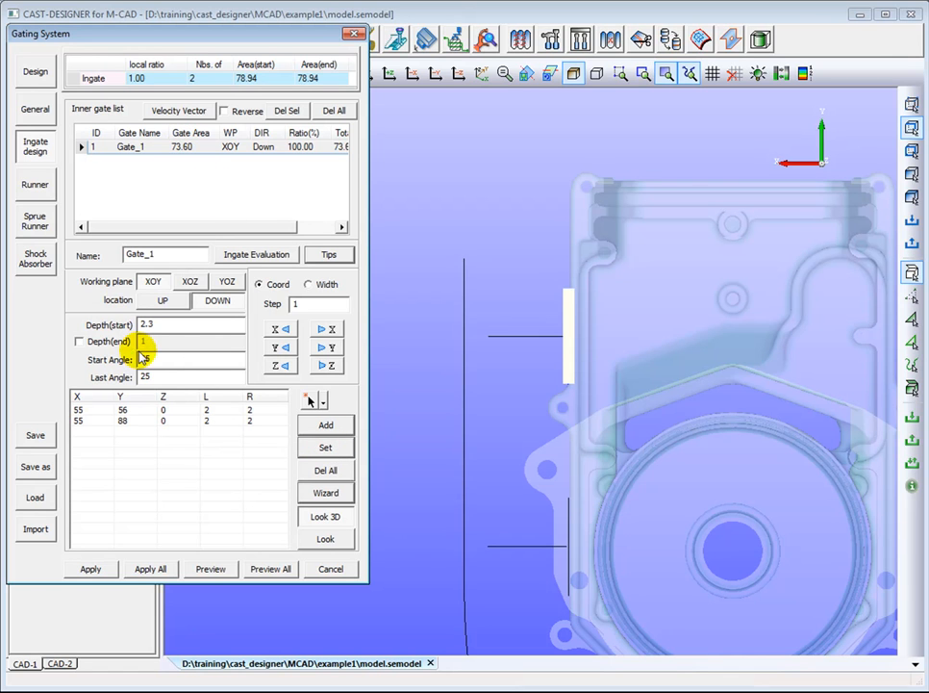
# Generate a new two-section ingate list with the wizard from the lower feature line along the housing's side, replacing the existing section data
pyautogui.click(314, 491)
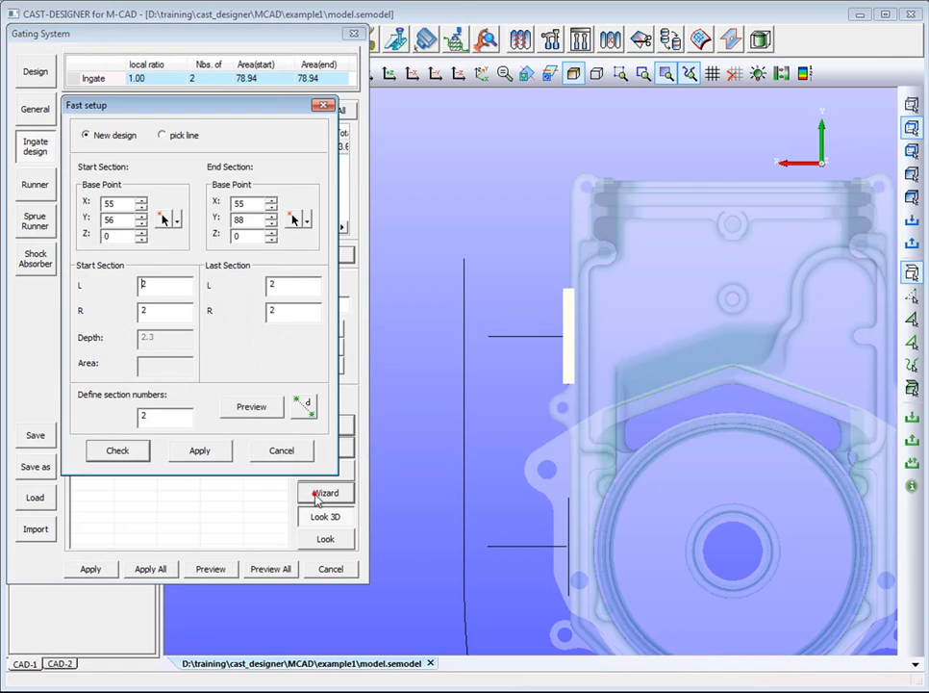
pyautogui.click(182, 140)
pyautogui.click(564, 504)
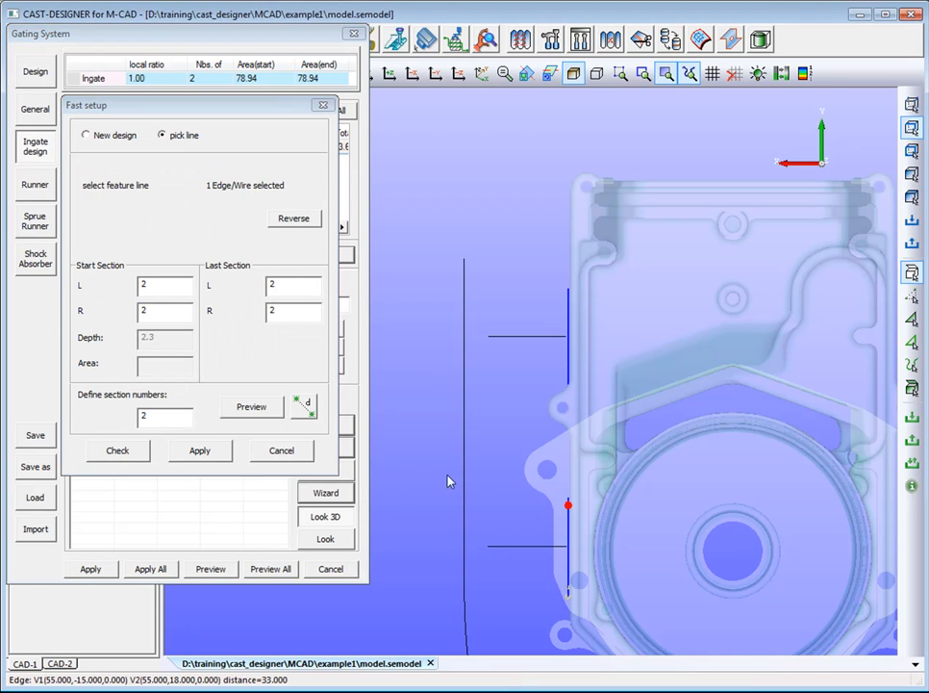
pyautogui.click(201, 451)
pyautogui.click(234, 318)
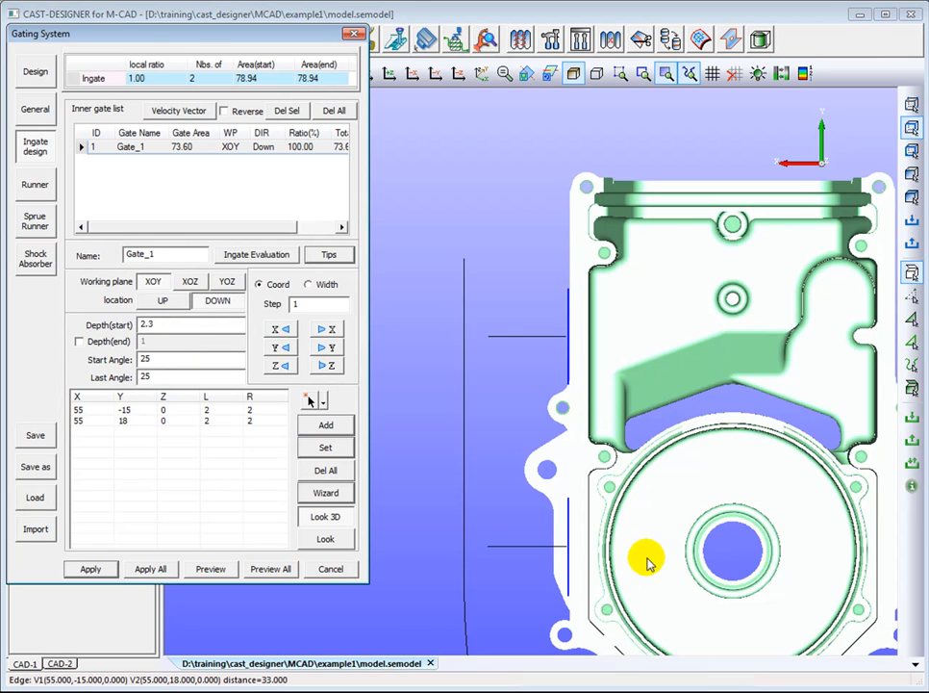
# Set the lower ingate's start depth to 2.5, name it Gate_2, preview it in 3D and add it to the gate list
pyautogui.moveTo(645, 561); pyautogui.dragTo(556, 423, button='middle')
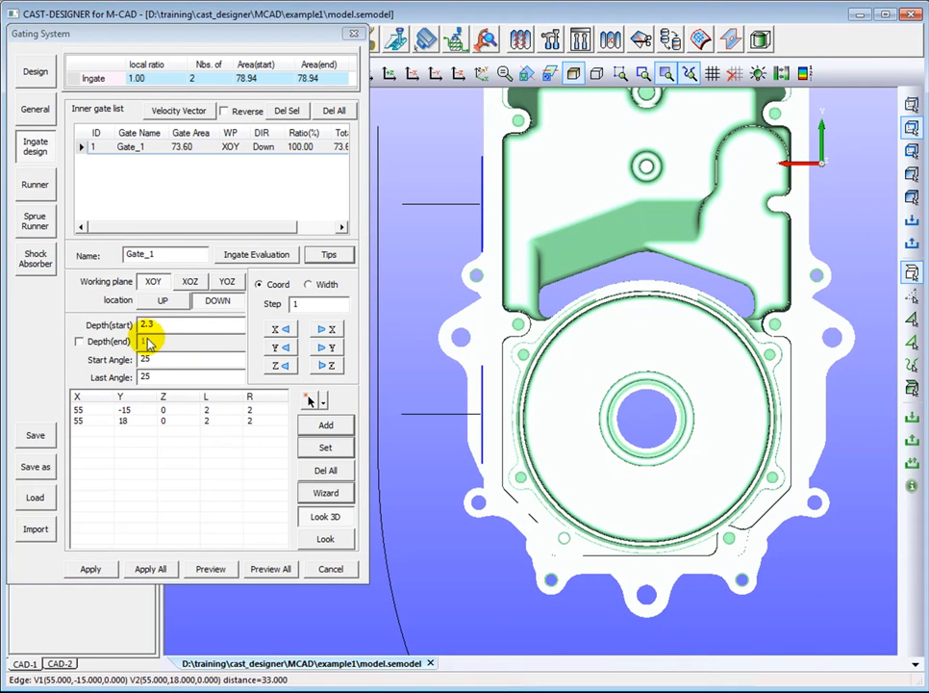
pyautogui.moveTo(160, 327); pyautogui.dragTo(149, 328)
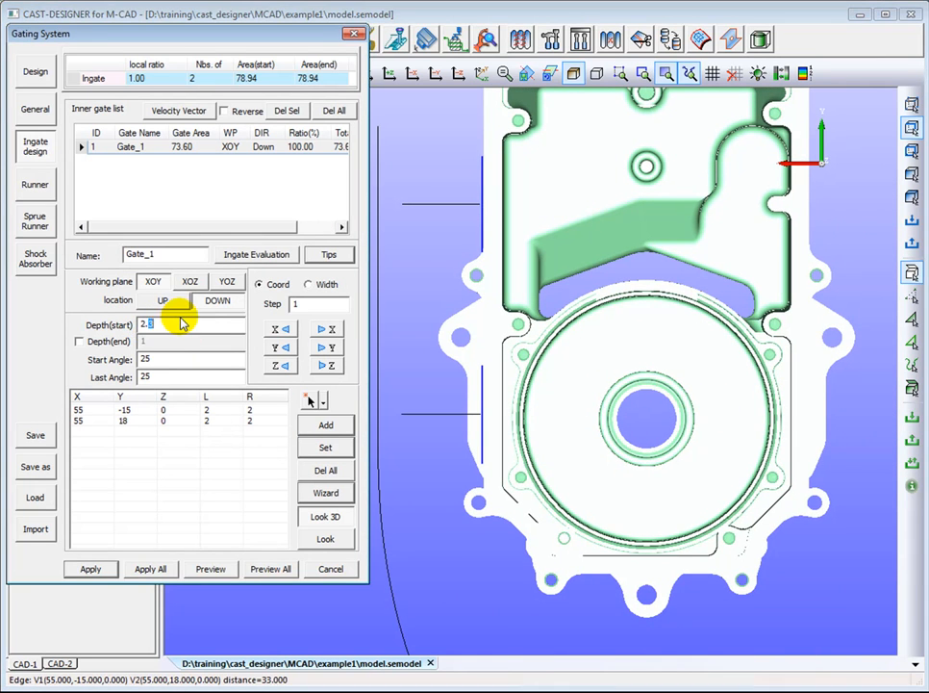
pyautogui.write('5')
pyautogui.moveTo(150, 255); pyautogui.dragTo(156, 255)
pyautogui.write('2')
pyautogui.click(333, 518)
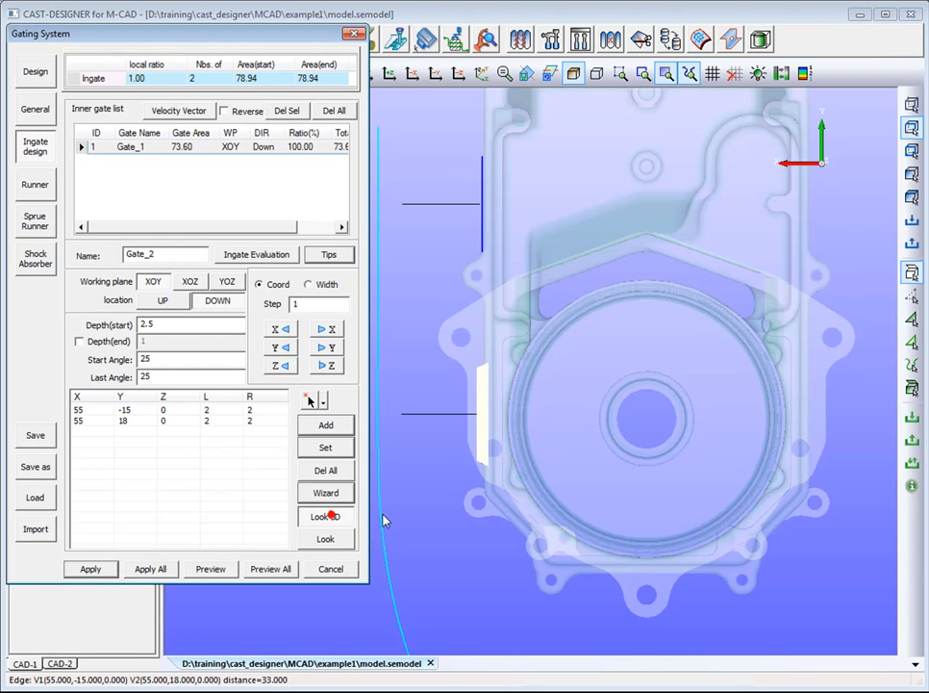
pyautogui.click(327, 424)
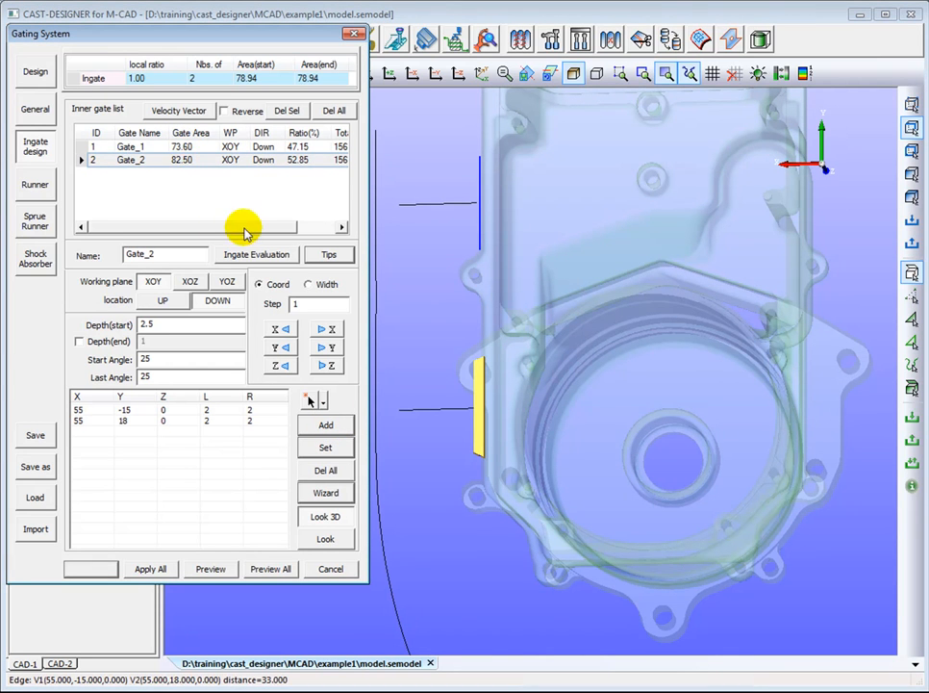
# Compare the total area of the two gates with the ingate area required by the design data
pyautogui.moveTo(246, 228); pyautogui.dragTo(303, 211)
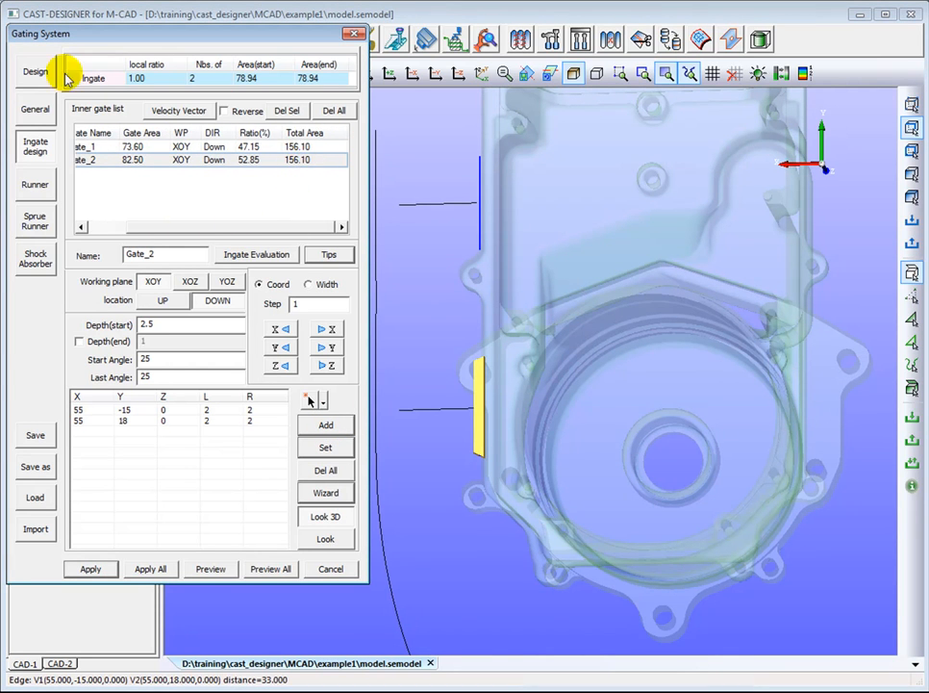
pyautogui.click(35, 70)
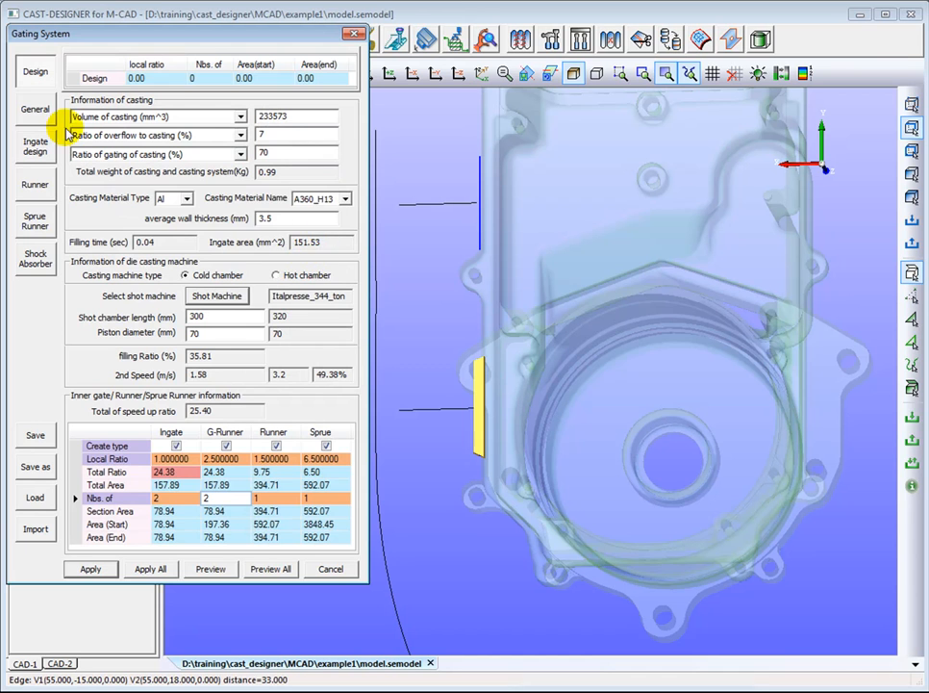
pyautogui.click(34, 146)
# Preview both ingates together on the housing
pyautogui.click(200, 569)
pyautogui.moveTo(512, 463); pyautogui.dragTo(603, 492, button='middle')
pyautogui.scroll(-3, 603, 492)
pyautogui.moveTo(545, 494); pyautogui.dragTo(569, 513, button='middle')
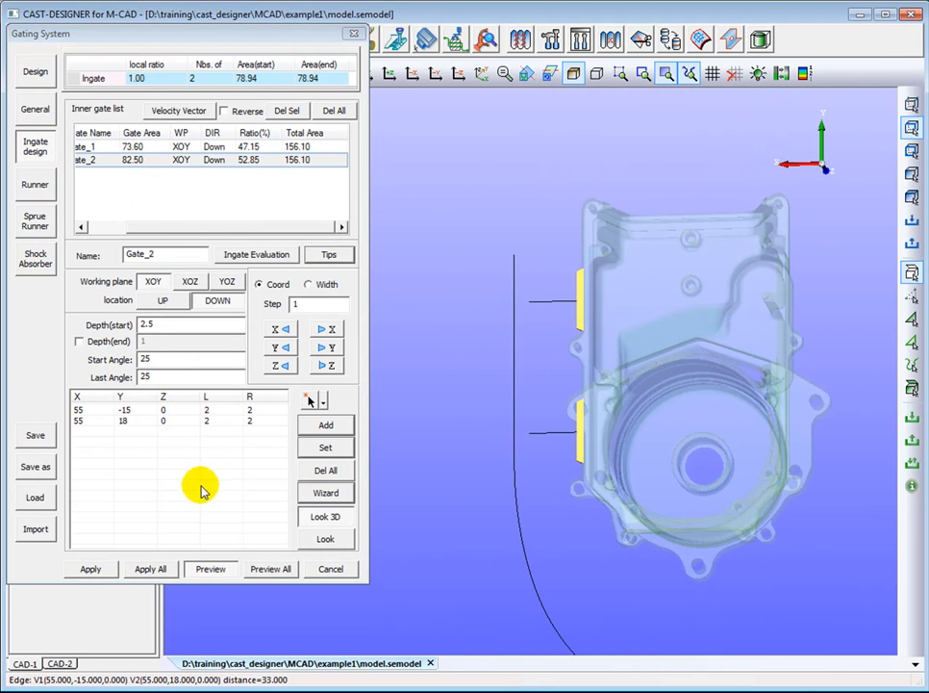
pyautogui.click(209, 567)
# Start the runner wizard in pick line mode and set the end section area to 73 mm² and depth to 2.3
pyautogui.click(36, 187)
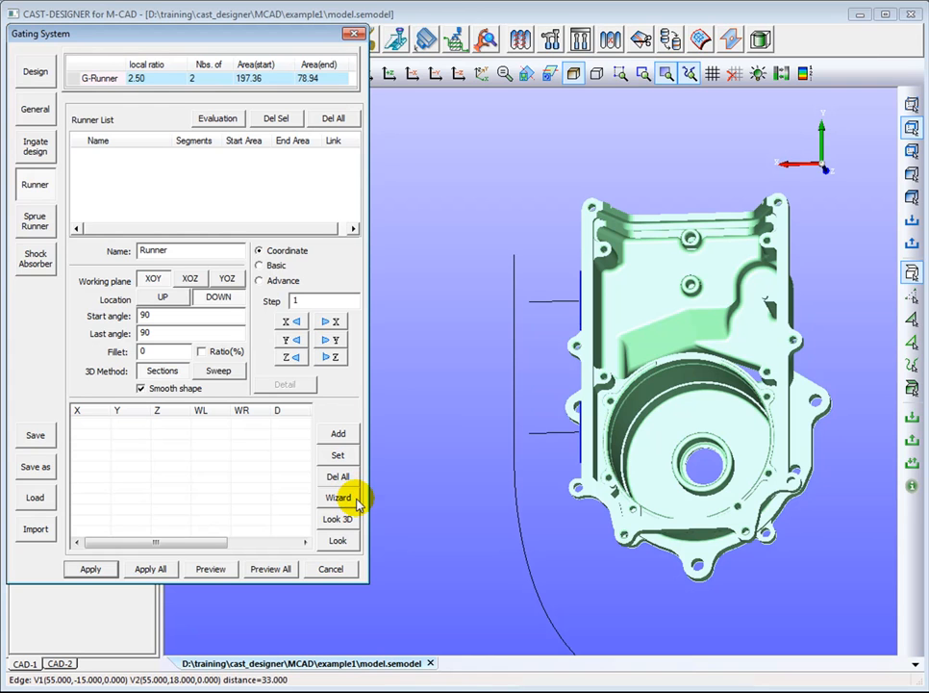
pyautogui.click(339, 497)
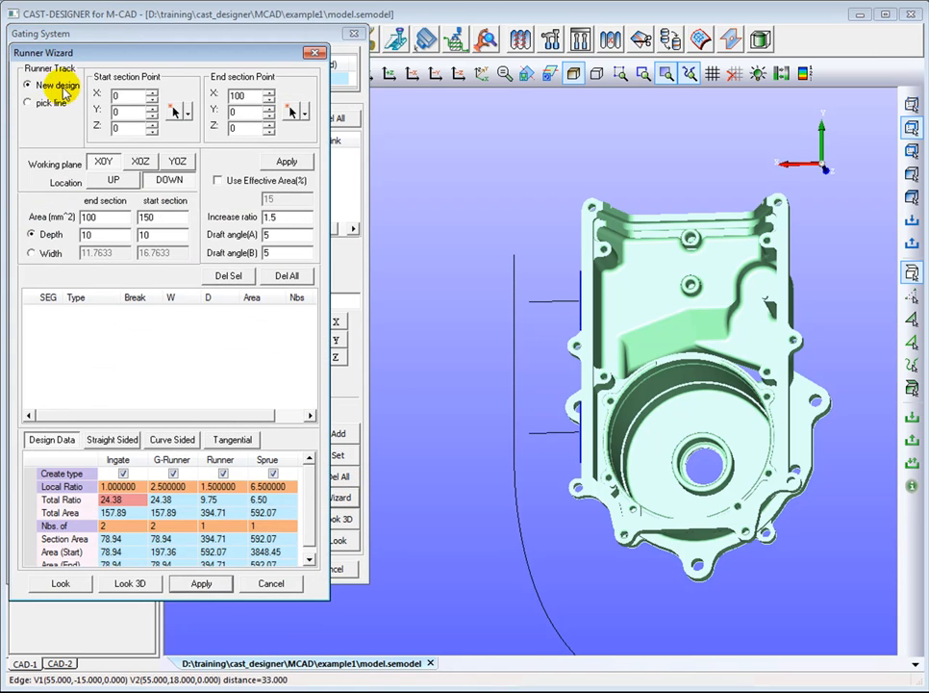
pyautogui.click(30, 103)
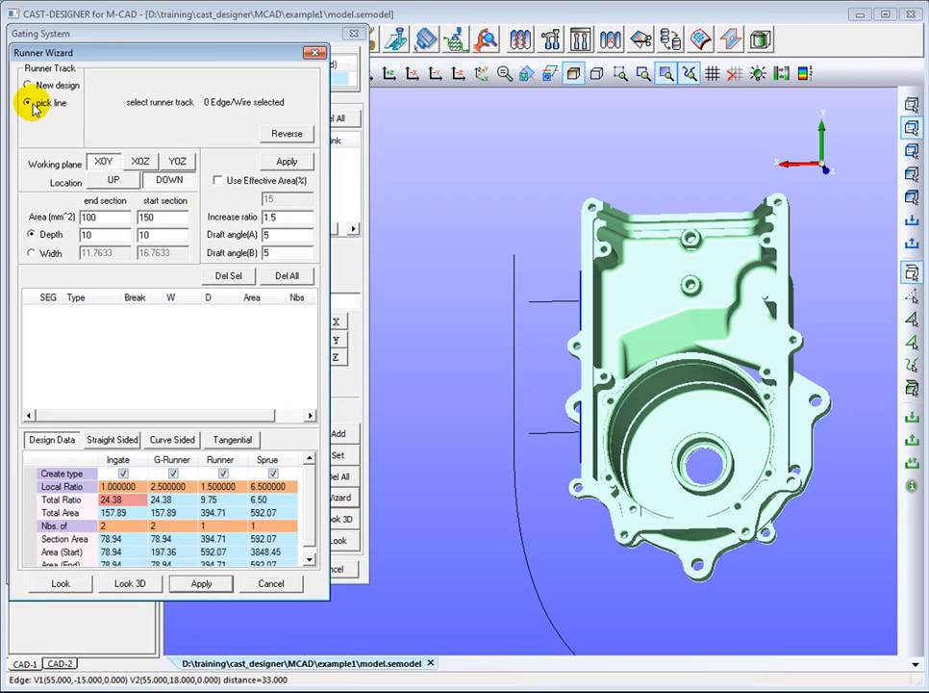
pyautogui.doubleClick(91, 220)
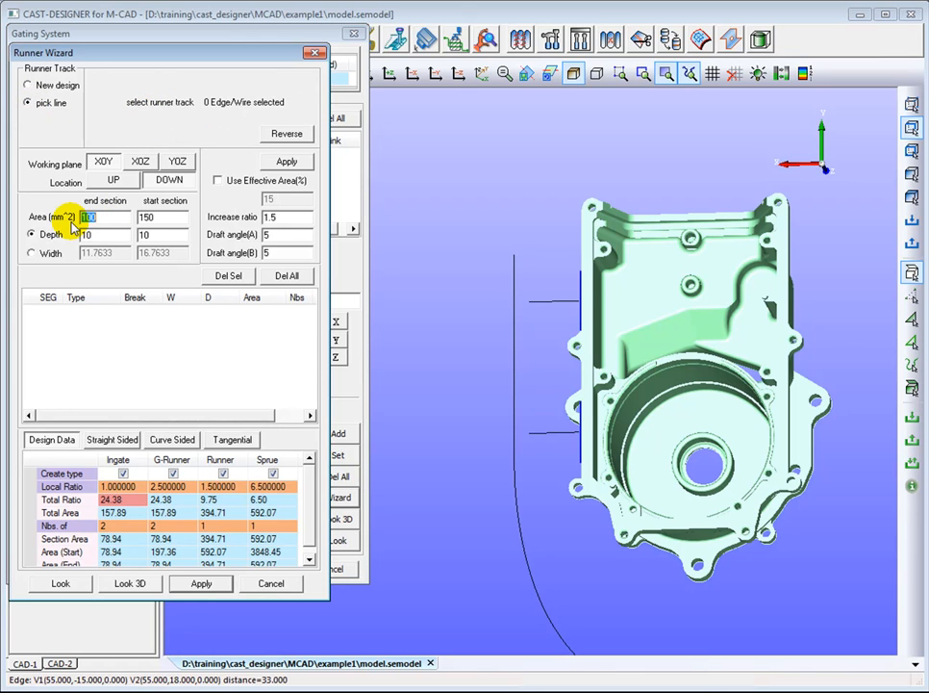
pyautogui.write('73')
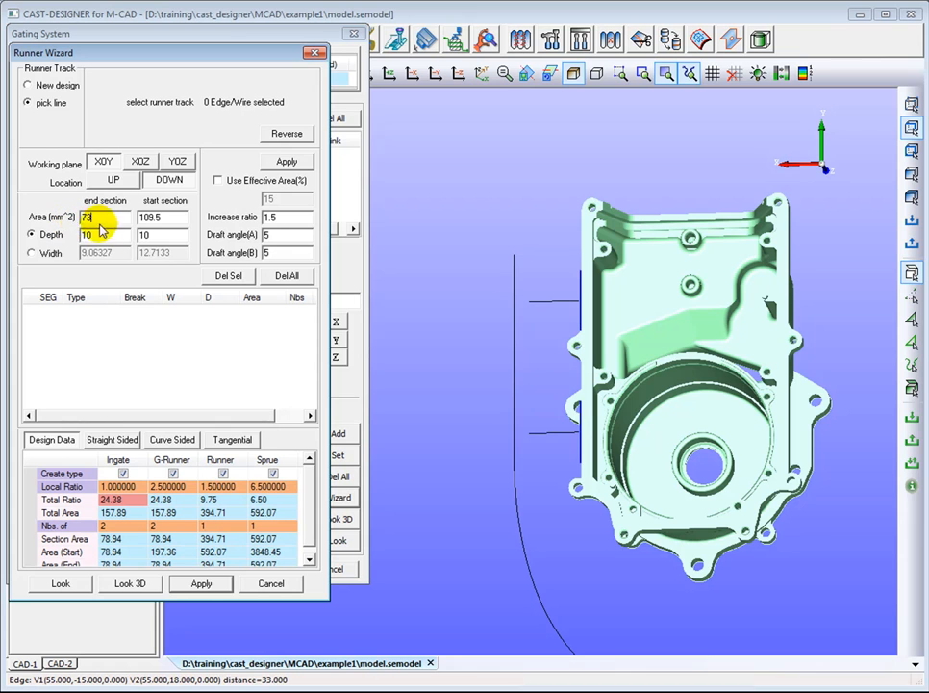
pyautogui.doubleClick(114, 234)
pyautogui.write('2.3')
# Set the G-Runner's start section area to 182 mm² and depth to 9
pyautogui.doubleClick(149, 216)
pyautogui.write('180')
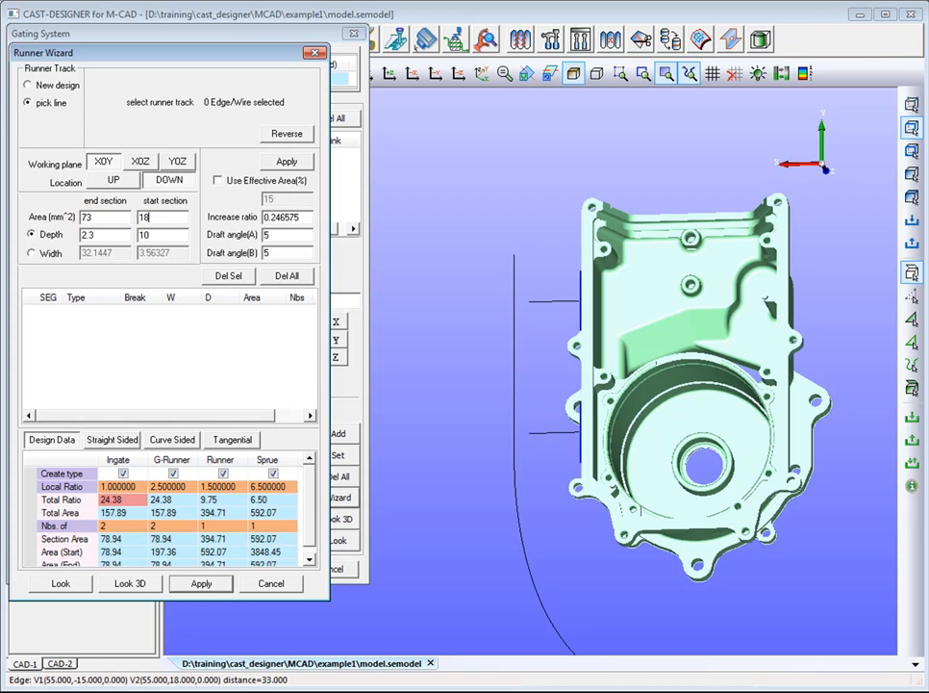
pyautogui.press('BackSpace')
pyautogui.write('2')
pyautogui.doubleClick(156, 238)
pyautogui.write('9')
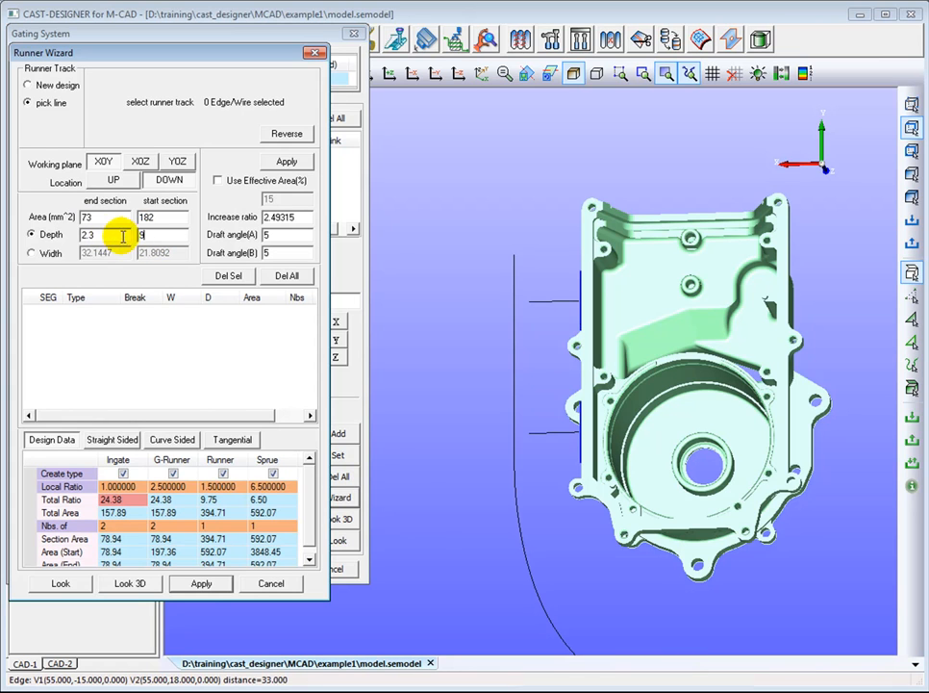
# Select the upper short line as the runner track and inspect the resulting G-Runner's sections and 3D shape
pyautogui.click(546, 304)
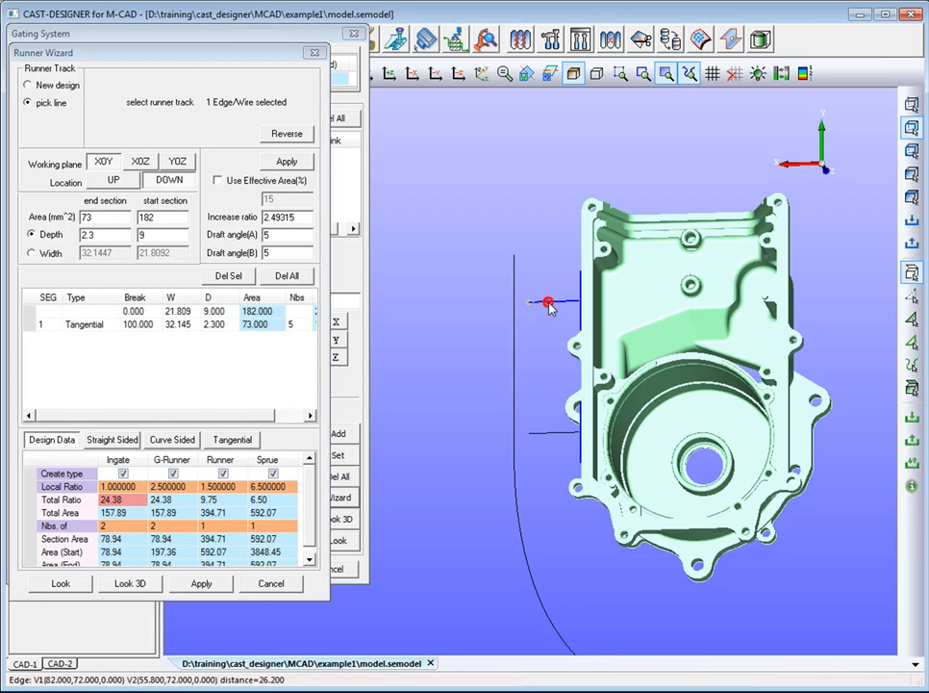
pyautogui.click(64, 584)
pyautogui.click(120, 586)
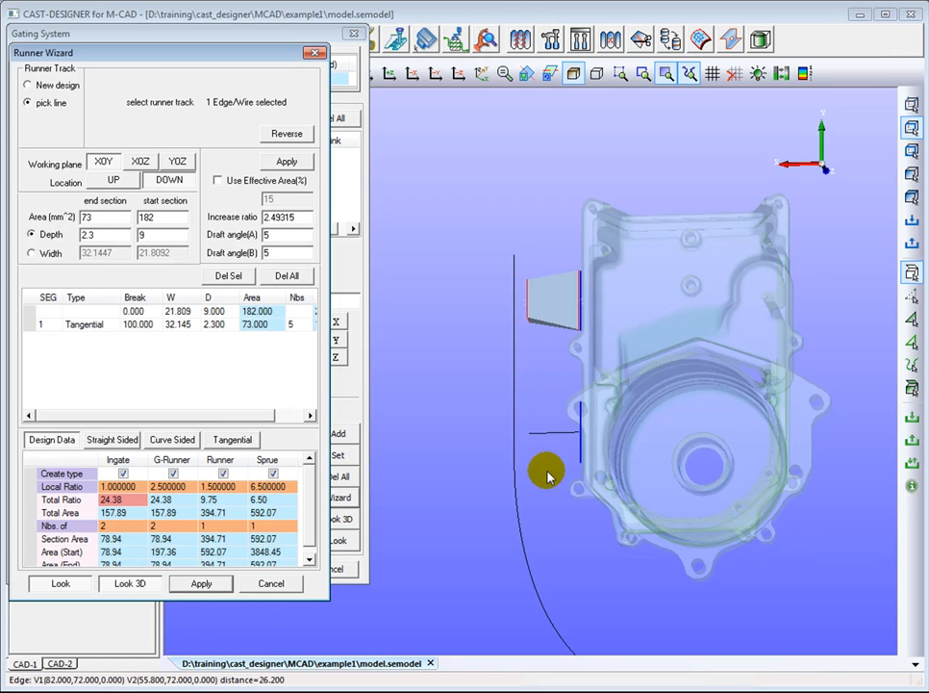
pyautogui.moveTo(550, 478); pyautogui.dragTo(542, 349, button='middle')
pyautogui.moveTo(542, 348); pyautogui.dragTo(594, 361)
pyautogui.moveTo(594, 360); pyautogui.dragTo(500, 481, button='middle')
pyautogui.click(147, 585)
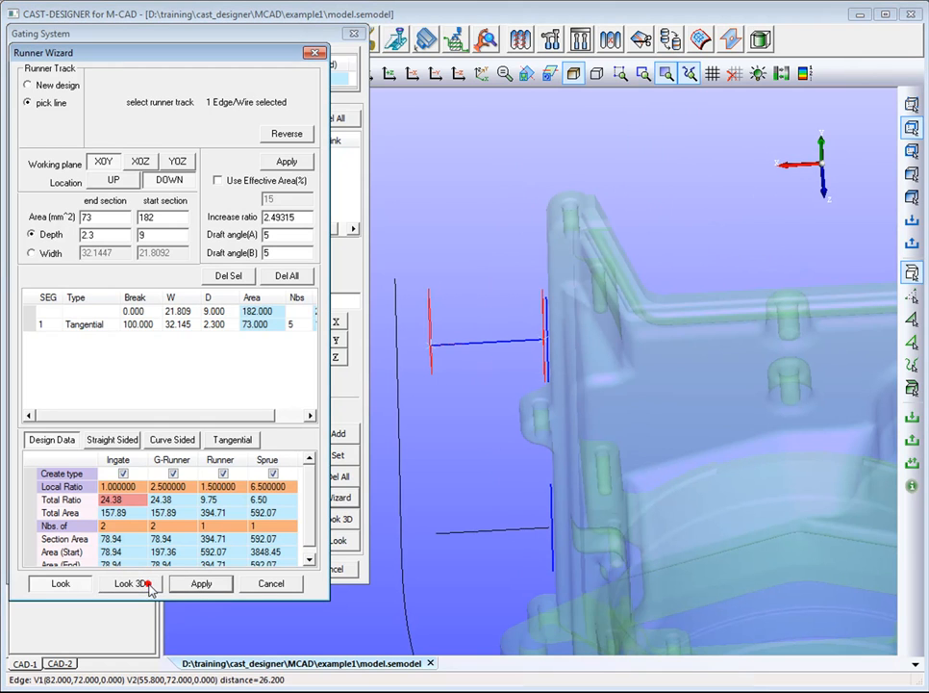
# Insert a section at 50% before the end of segment 1 with a design width of 20 and preview the G-Runner in 3D
pyautogui.click(26, 325)
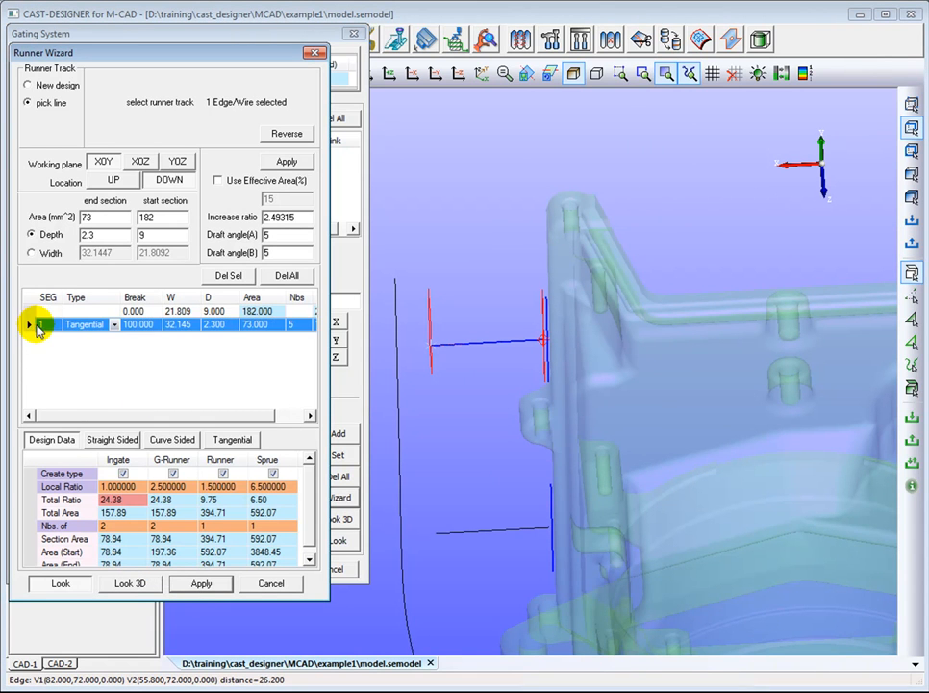
pyautogui.rightClick(36, 325)
pyautogui.click(75, 335)
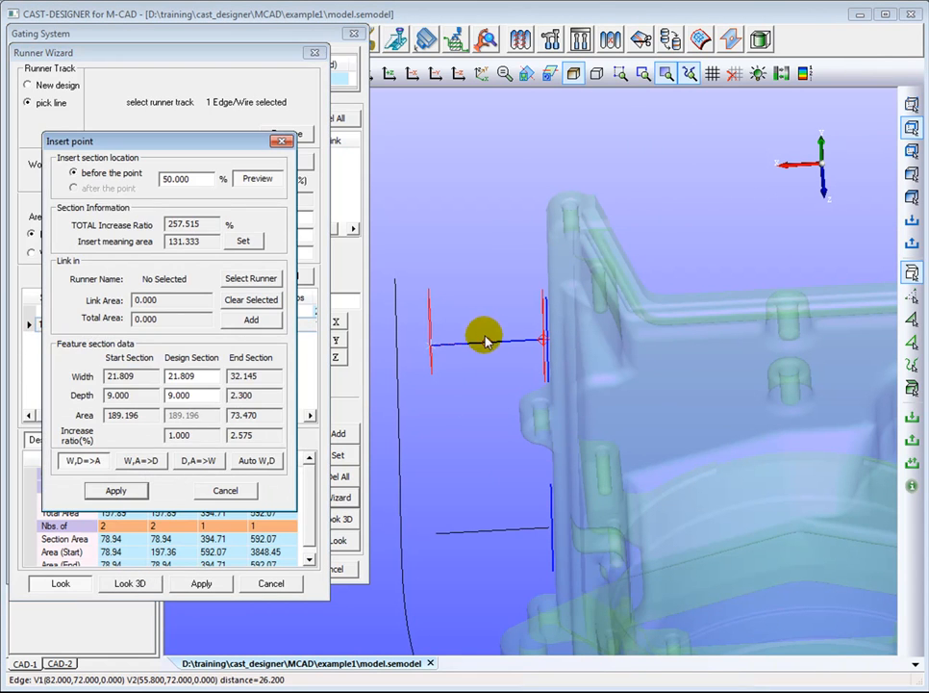
pyautogui.doubleClick(183, 375)
pyautogui.write('20')
pyautogui.click(112, 493)
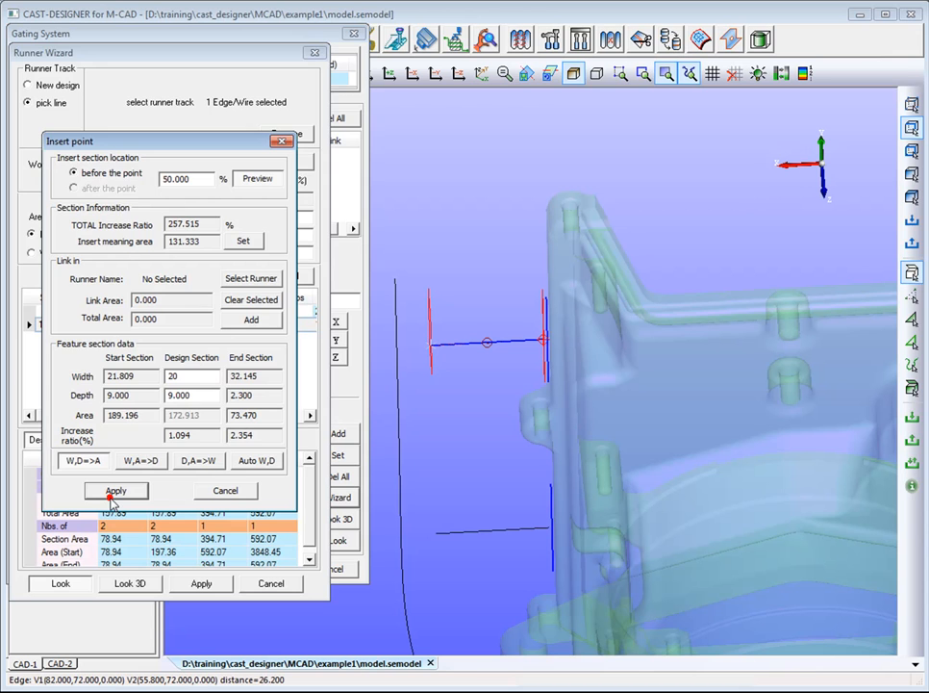
pyautogui.click(112, 492)
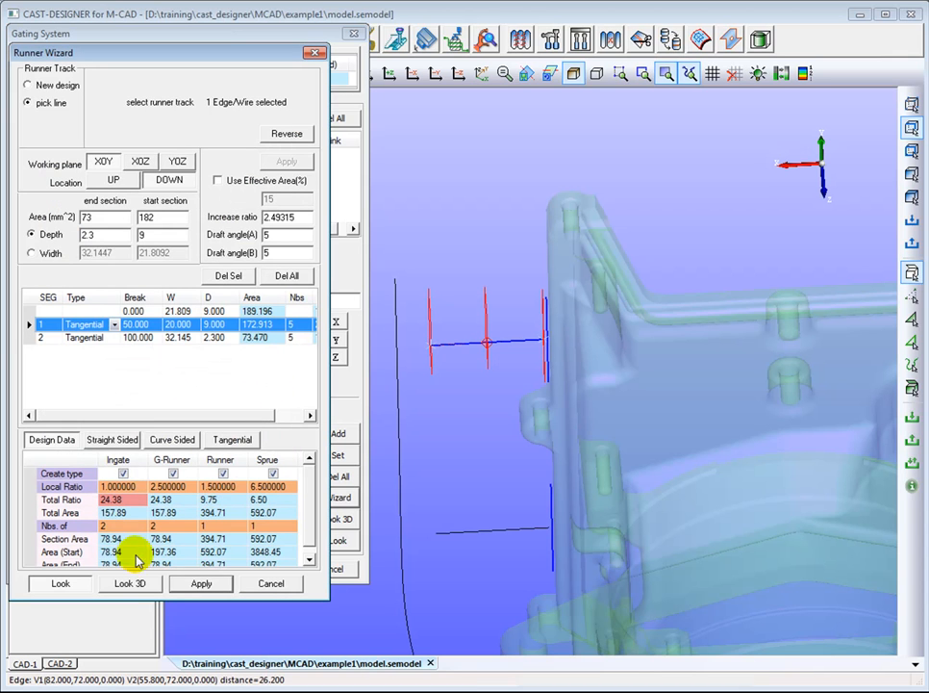
pyautogui.click(135, 584)
pyautogui.moveTo(511, 467)
pyautogui.mouseDown(button='middle')
pyautogui.moveTo(531, 396)
pyautogui.moveTo(516, 434)
pyautogui.mouseUp(button='middle')
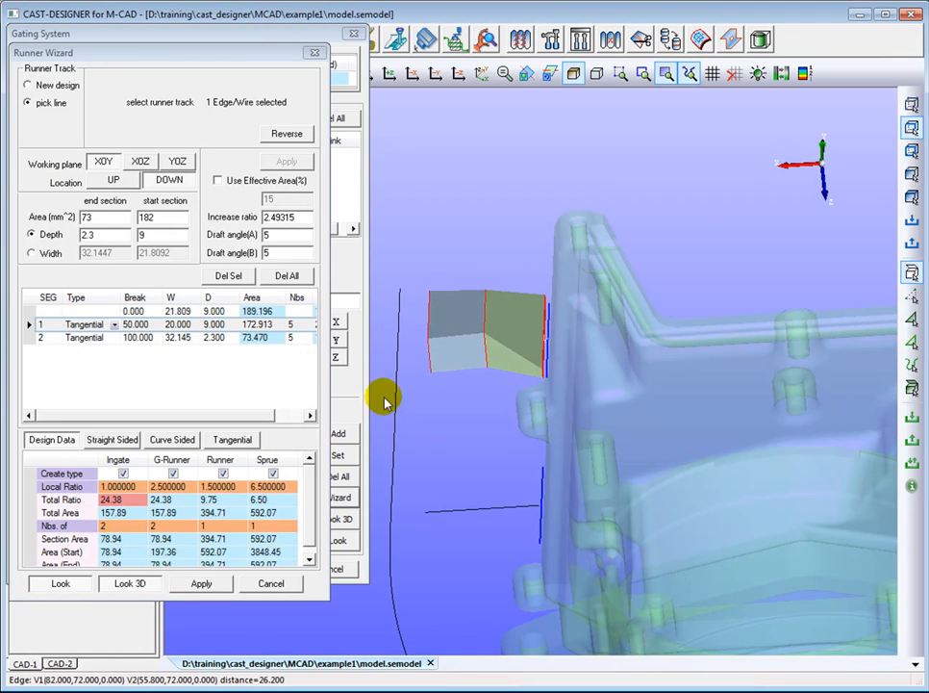
# Set the number of sections to 3 for segment 1 and 4 for segment 2
pyautogui.click(298, 325)
pyautogui.click(298, 326)
pyautogui.write('3')
pyautogui.click(297, 337)
pyautogui.click(297, 337)
pyautogui.write('4')
pyautogui.click(144, 375)
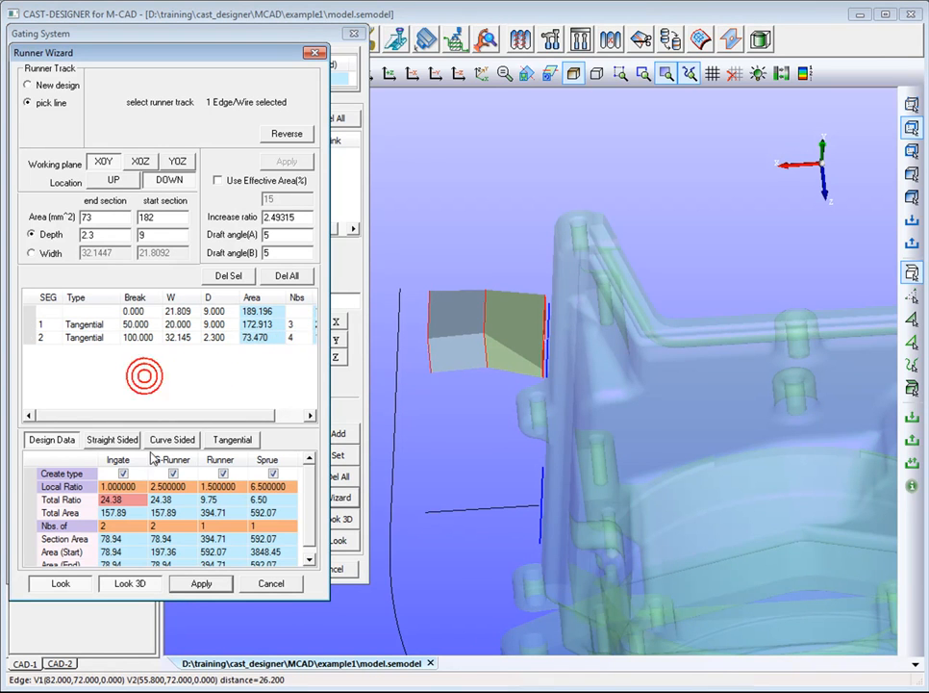
# Check the Straight Sided profile diagram and change segment 2 to the Straight Sided type
pyautogui.click(113, 440)
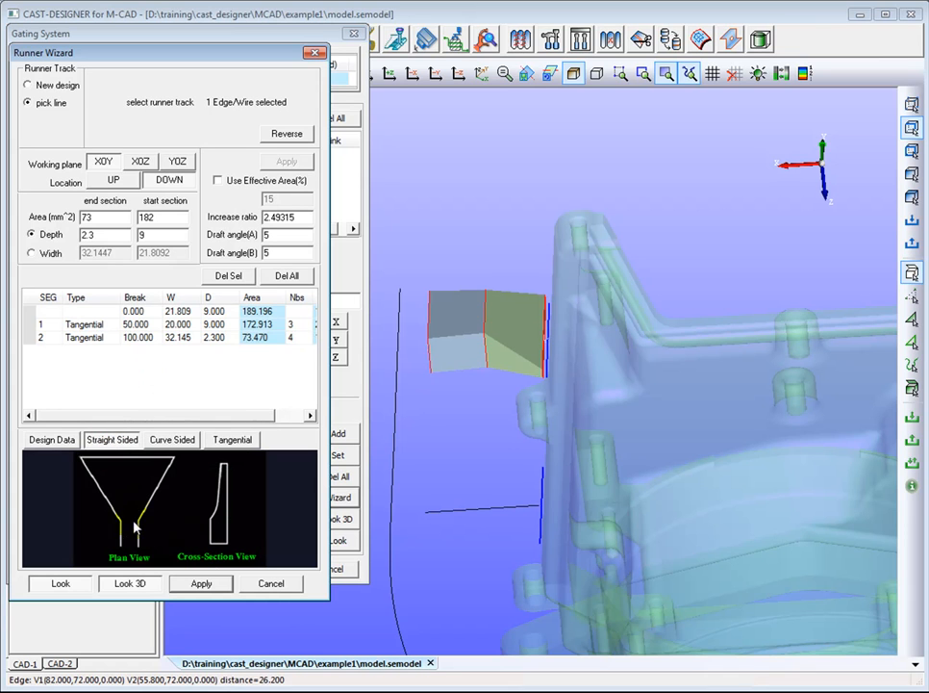
pyautogui.click(477, 336)
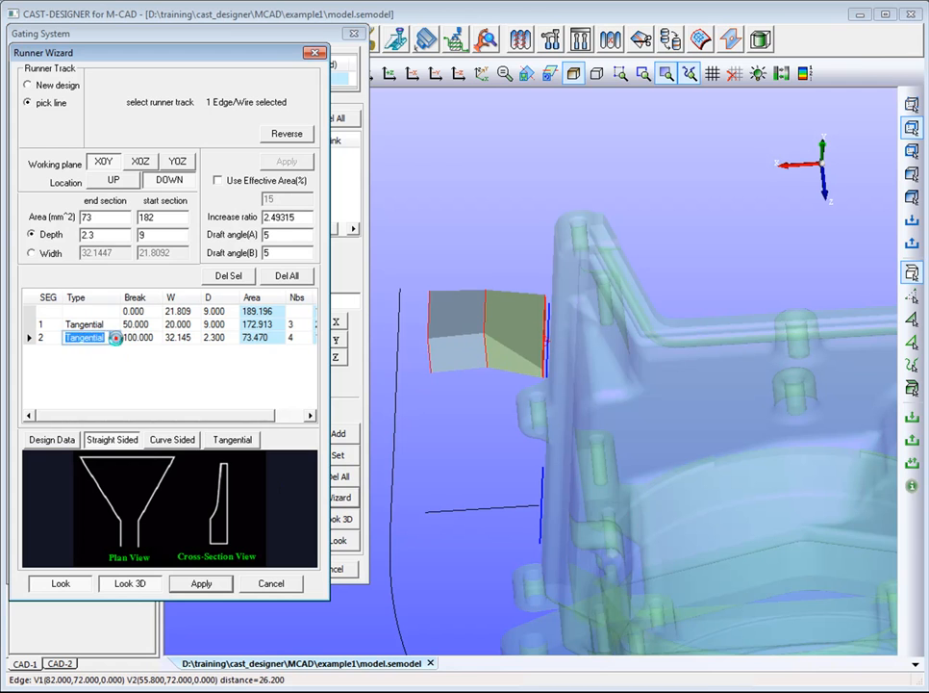
pyautogui.click(115, 338)
pyautogui.click(106, 350)
pyautogui.moveTo(561, 375); pyautogui.dragTo(539, 318)
# Apply the wizard data, replacing the existing segments, add the runner to the runner list, and display its sections and 3D shape
pyautogui.click(179, 583)
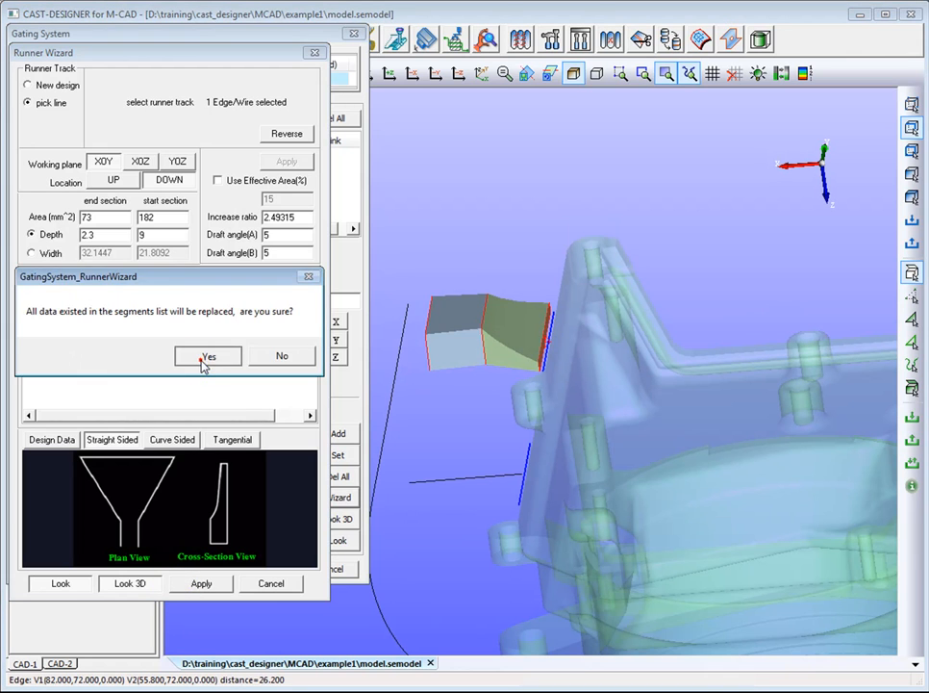
pyautogui.click(208, 355)
pyautogui.click(342, 438)
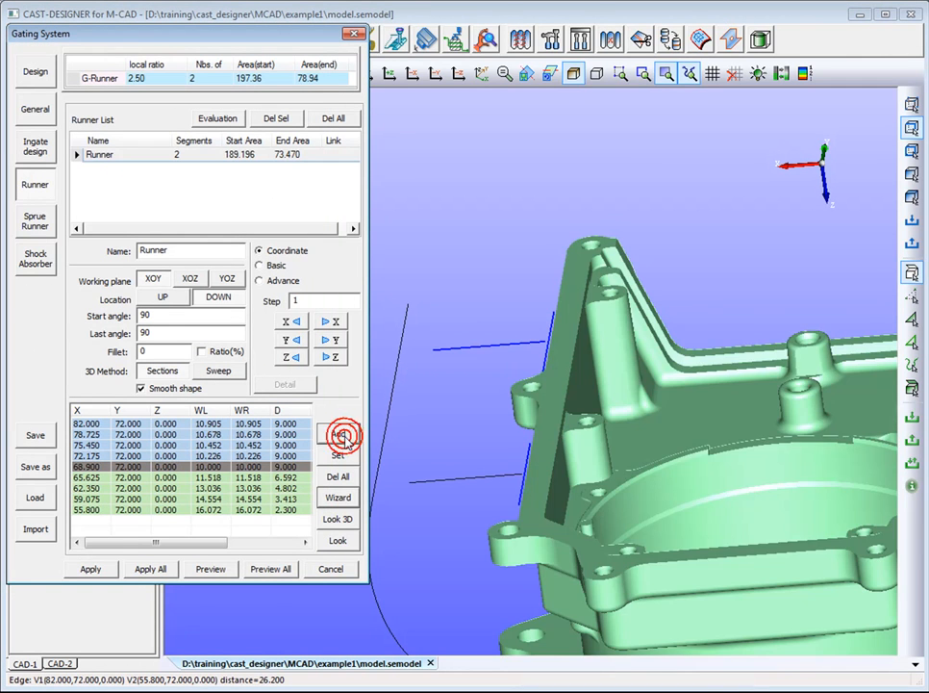
pyautogui.click(336, 520)
pyautogui.click(337, 540)
pyautogui.moveTo(467, 418); pyautogui.dragTo(498, 517)
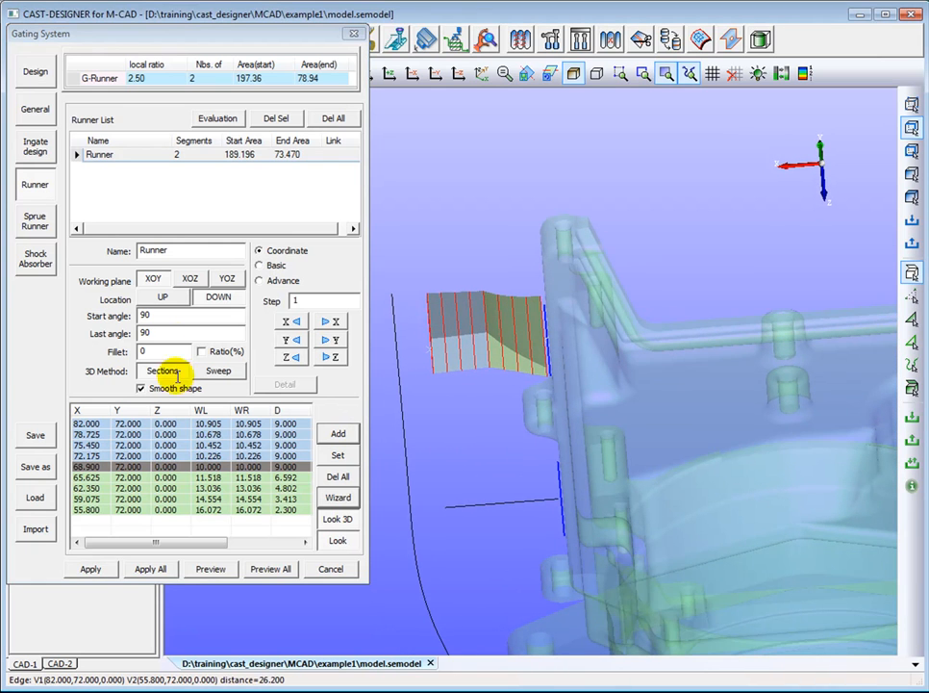
# Set the upper runner's fillet to a 30% ratio, update the runner in the list and inspect its rounded 3D shape
pyautogui.click(202, 351)
pyautogui.write('30')
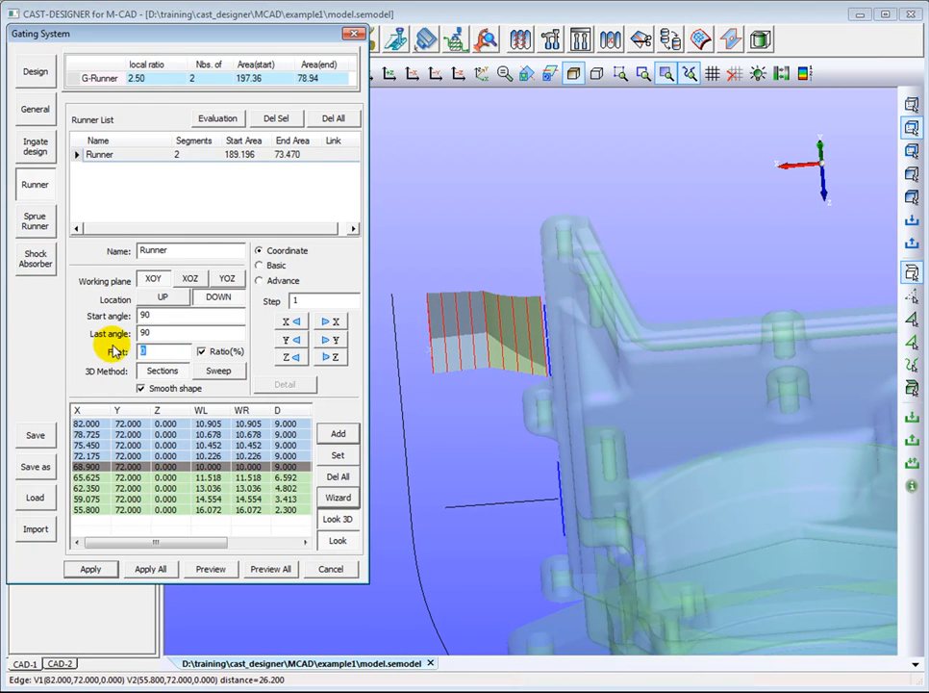
pyautogui.click(336, 521)
pyautogui.moveTo(491, 442)
pyautogui.mouseDown()
pyautogui.moveTo(497, 355)
pyautogui.moveTo(564, 468)
pyautogui.moveTo(565, 412)
pyautogui.mouseUp()
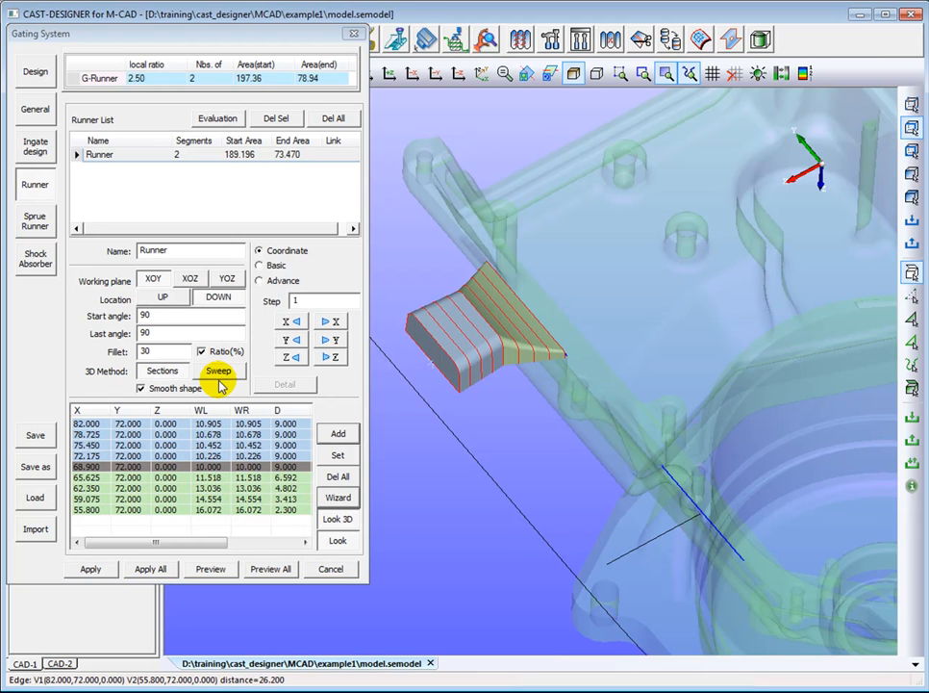
pyautogui.click(344, 455)
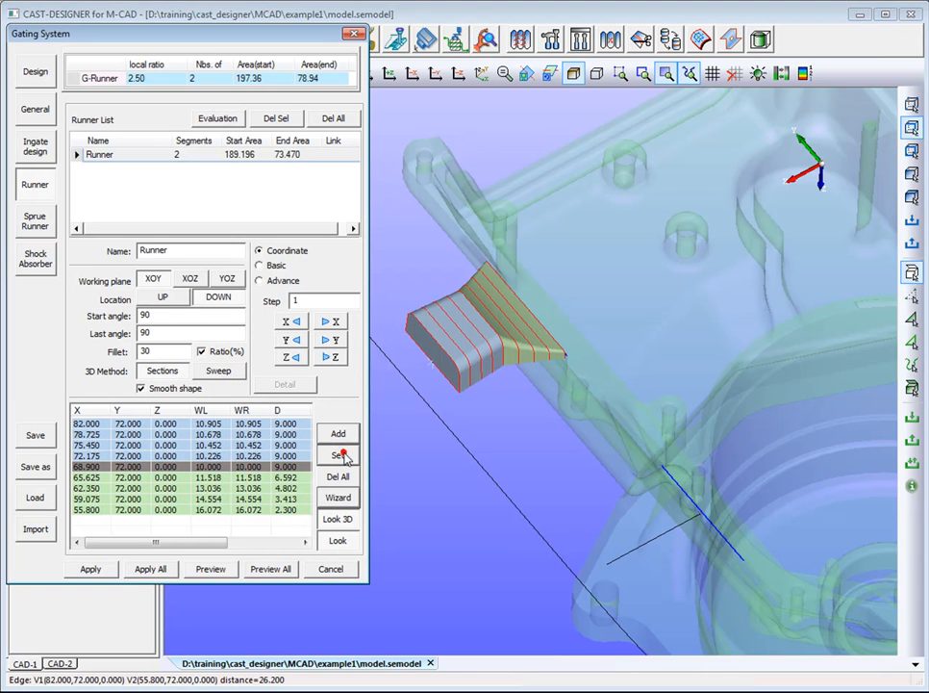
pyautogui.moveTo(564, 508); pyautogui.dragTo(600, 462, button='middle')
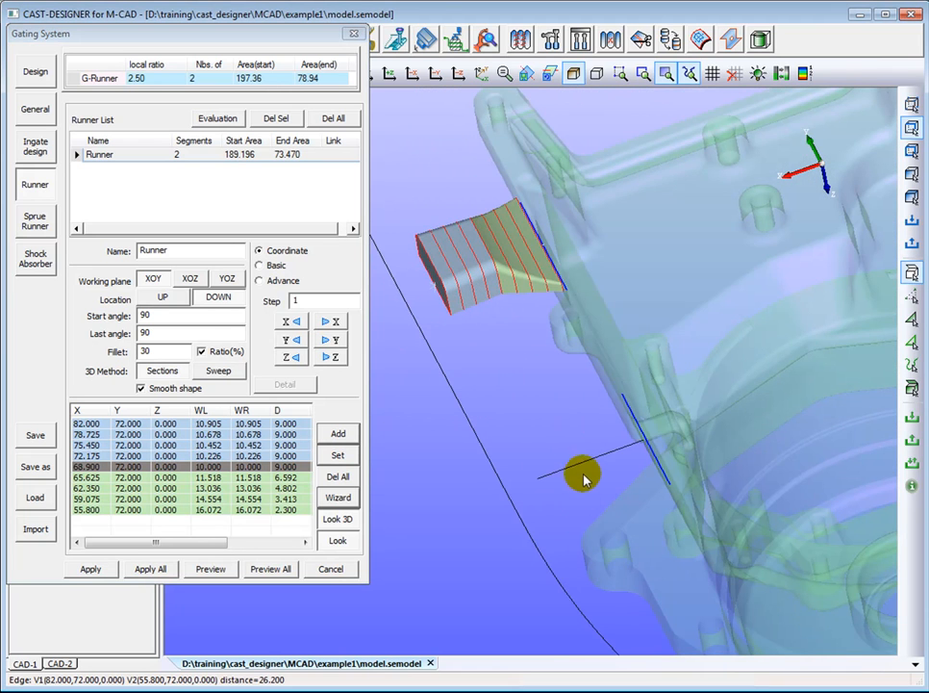
# Restart the runner wizard, erase all defined segments and switch the runner track to pick line mode
pyautogui.click(343, 497)
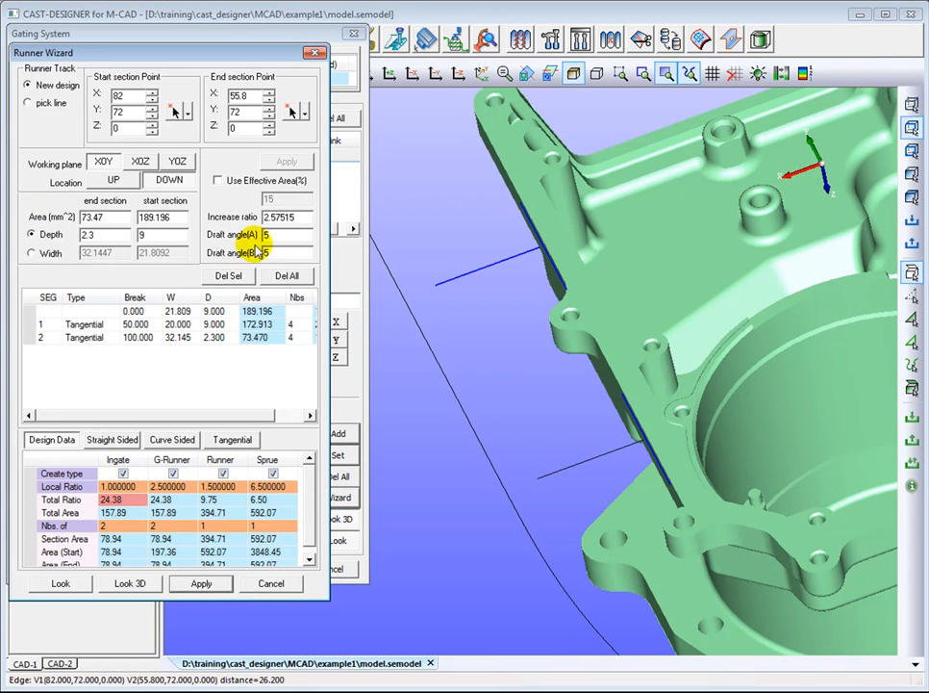
pyautogui.click(279, 279)
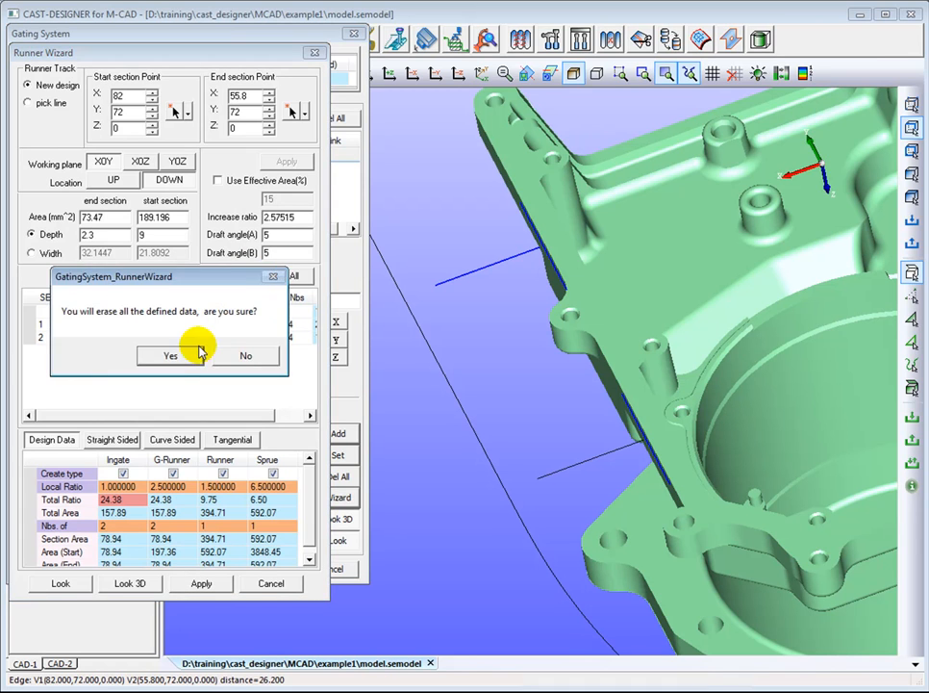
pyautogui.click(199, 354)
pyautogui.click(43, 102)
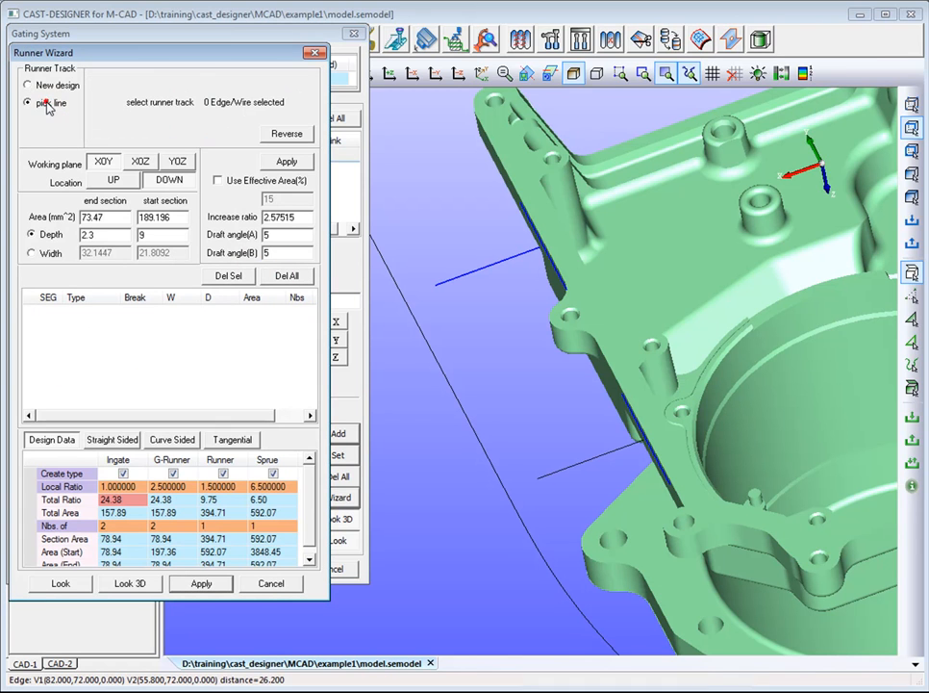
# Set the second G-Runner's end section area to 82 mm² with depth 2.5, and its start section area to 209 mm²
pyautogui.doubleClick(114, 217)
pyautogui.write('82')
pyautogui.doubleClick(87, 235)
pyautogui.write('2.5')
pyautogui.doubleClick(171, 218)
pyautogui.write('209')
pyautogui.doubleClick(142, 235)
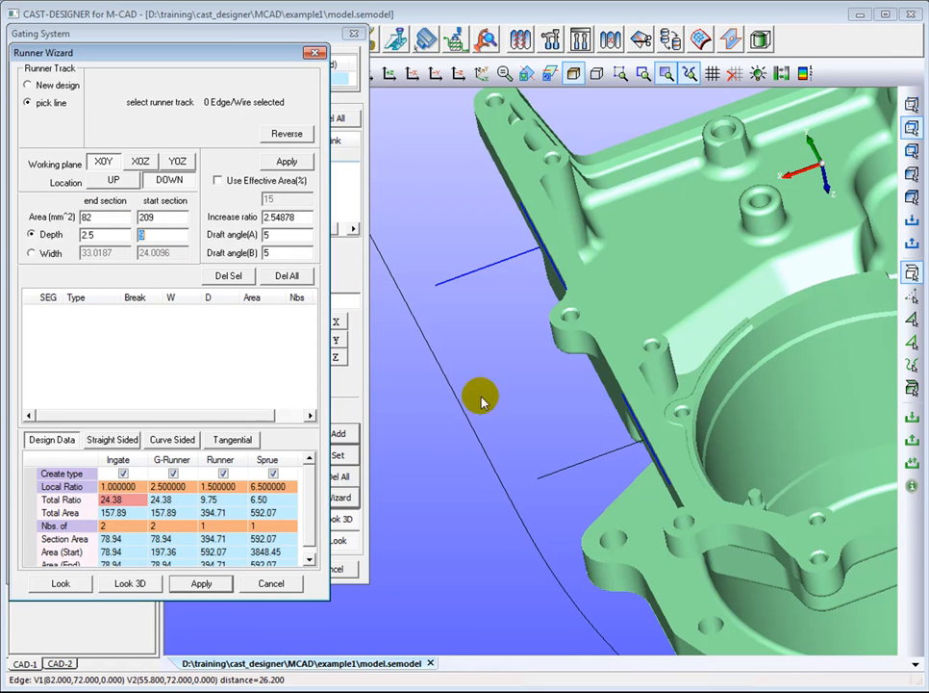
# Select the lower short line as the runner track and insert a section at 50% with a design width of 22
pyautogui.click(589, 463)
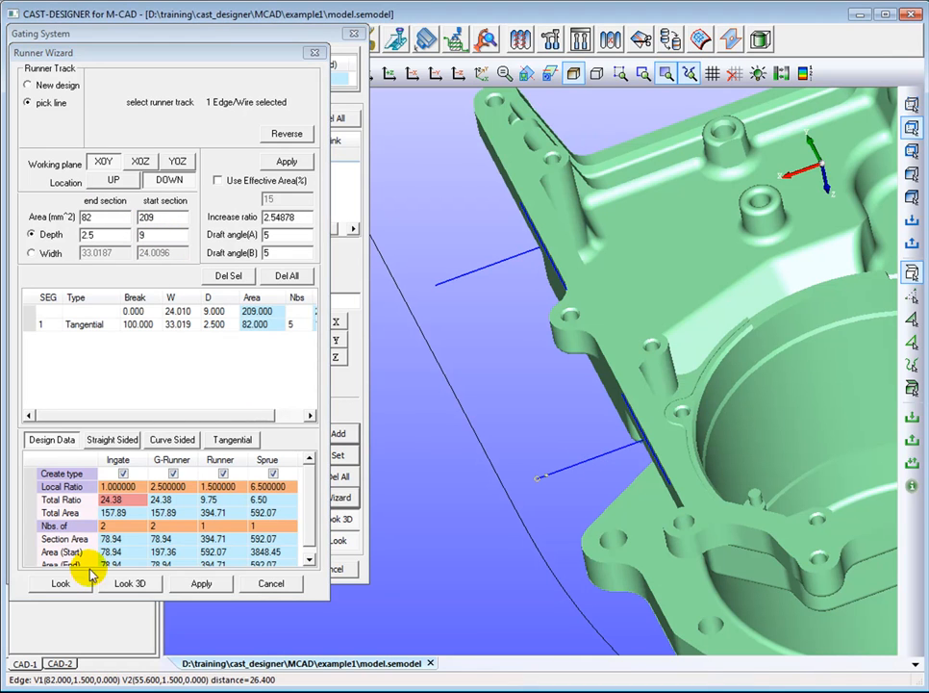
pyautogui.click(60, 583)
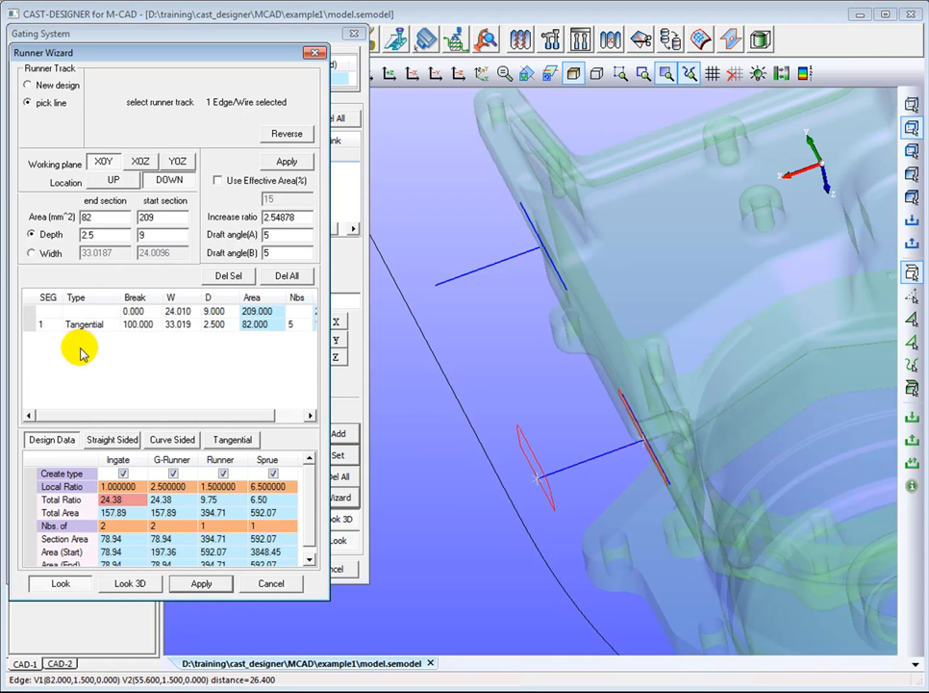
pyautogui.rightClick(46, 323)
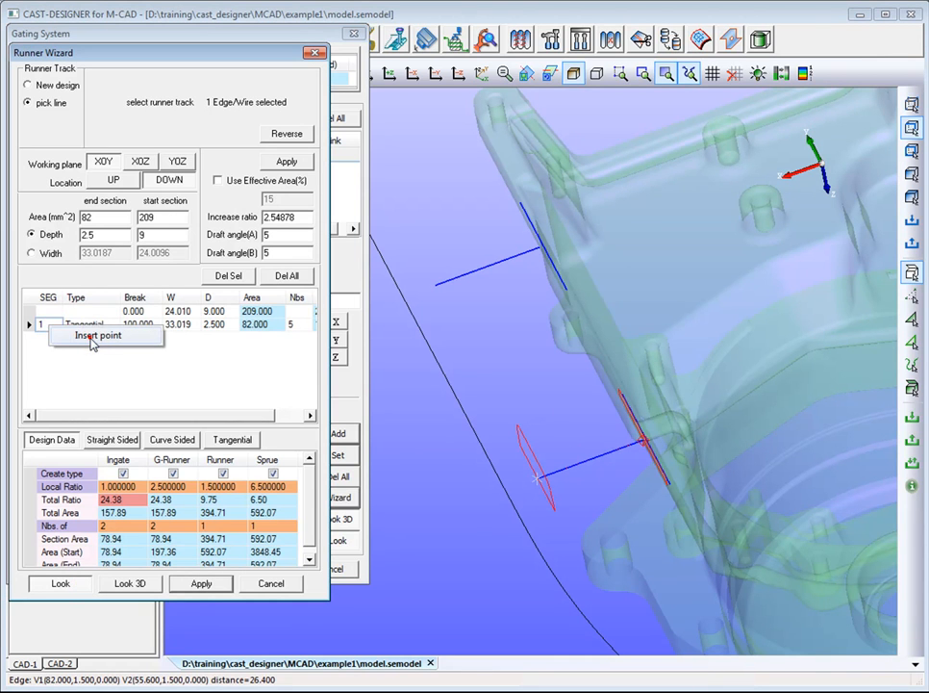
pyautogui.click(86, 335)
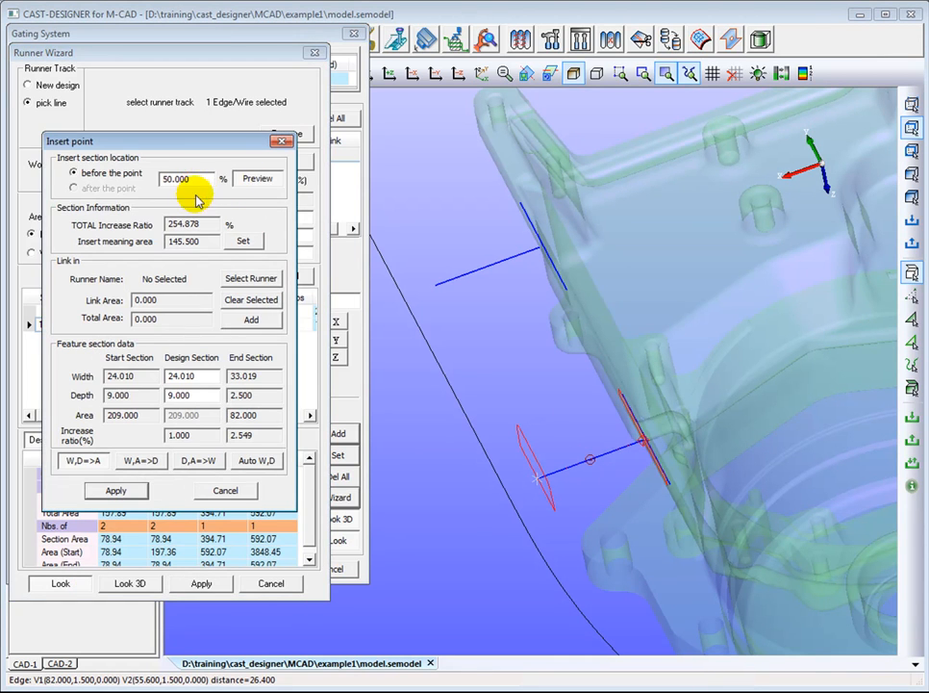
pyautogui.doubleClick(193, 382)
pyautogui.write('22')
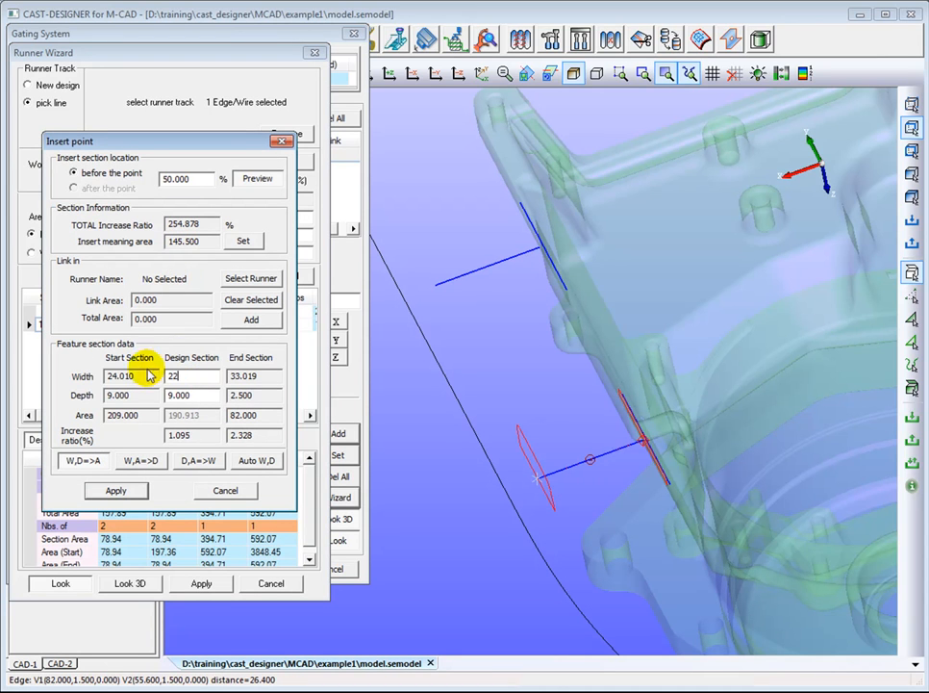
pyautogui.click(108, 490)
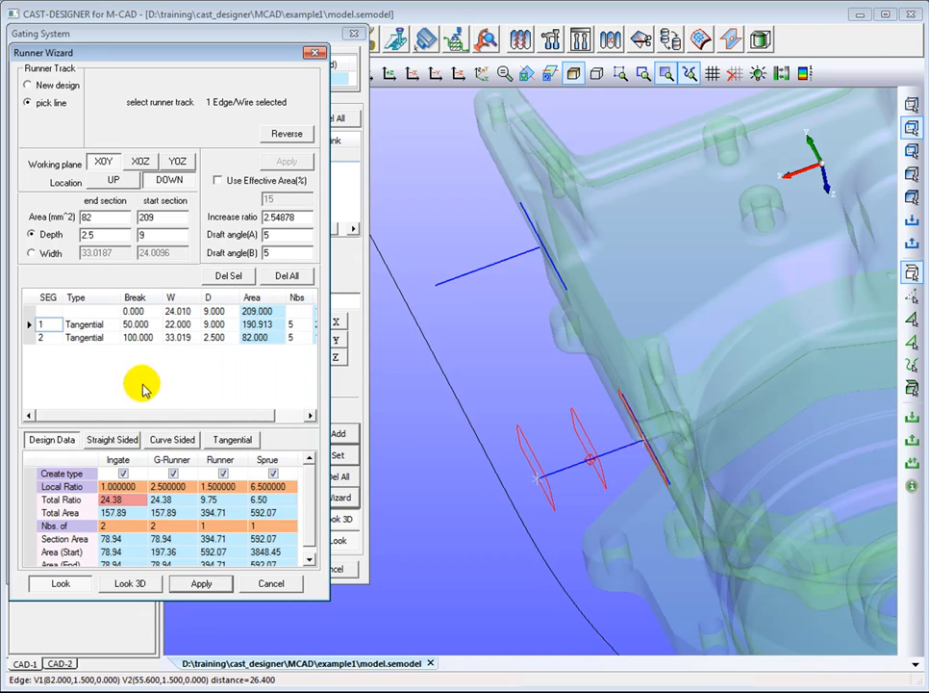
# Change segment 2 to Straight Sided and set the number of sections to 3 for segment 1 and 4 for segment 2
pyautogui.click(114, 338)
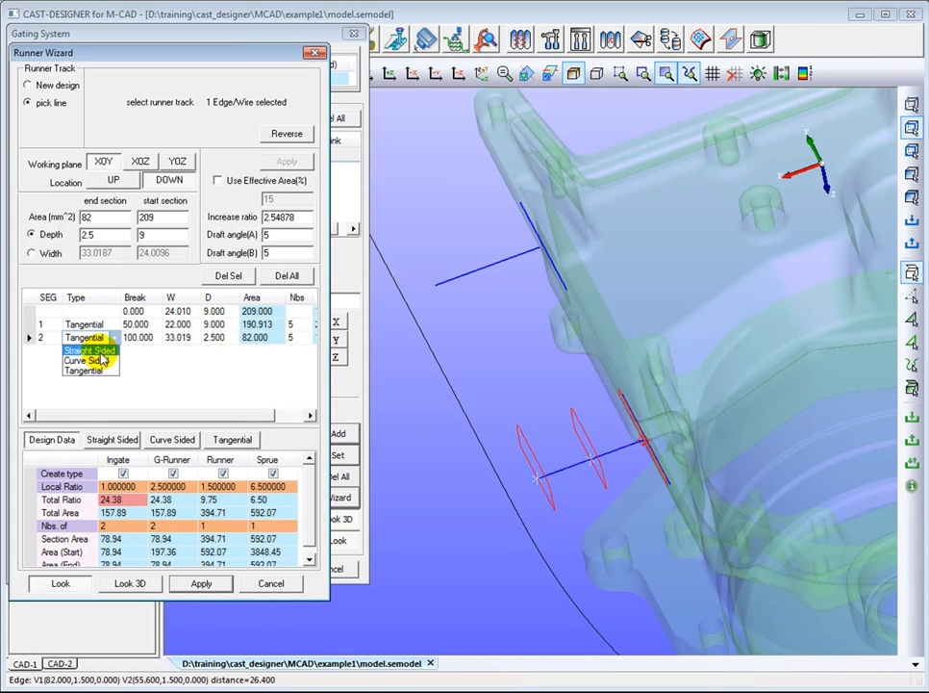
pyautogui.click(97, 351)
pyautogui.click(294, 325)
pyautogui.write('3')
pyautogui.click(300, 338)
pyautogui.write('4')
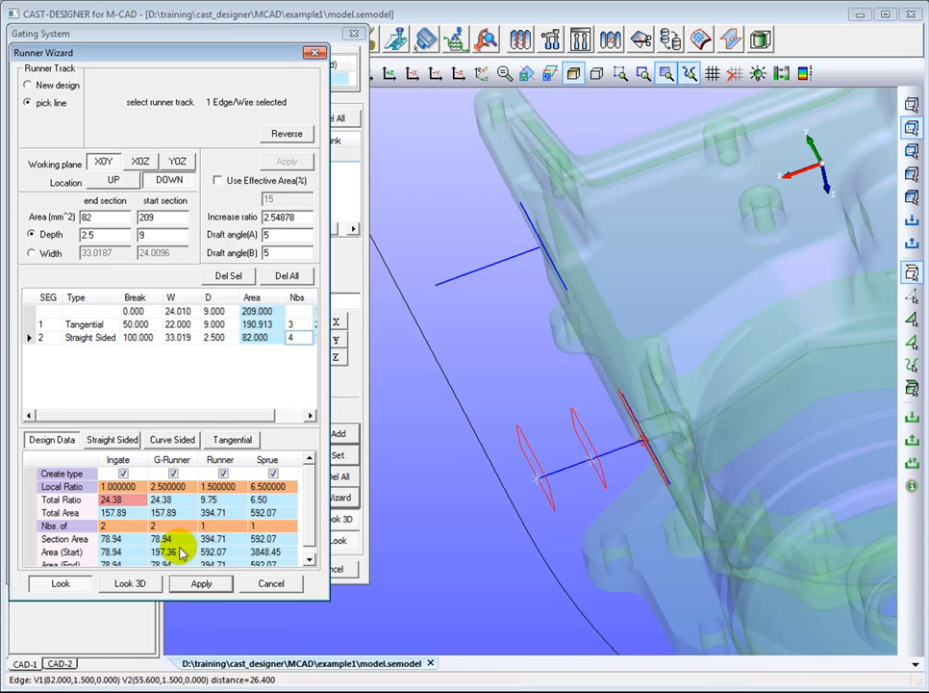
# Apply the wizard data, replacing the existing segments, check the lower runner in 3D and add it to the runner list
pyautogui.click(186, 580)
pyautogui.click(203, 356)
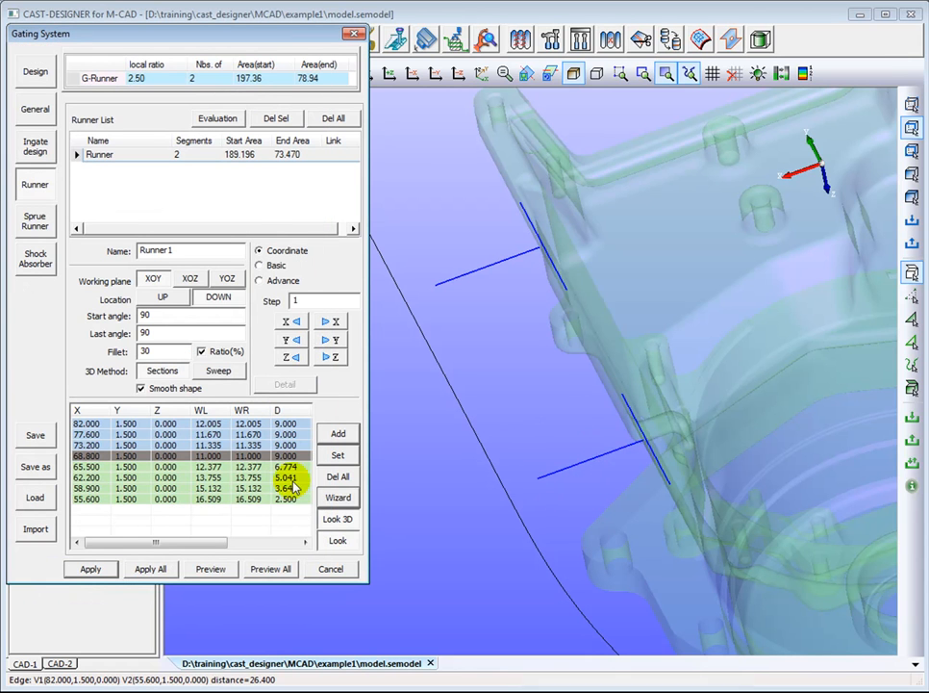
pyautogui.click(338, 519)
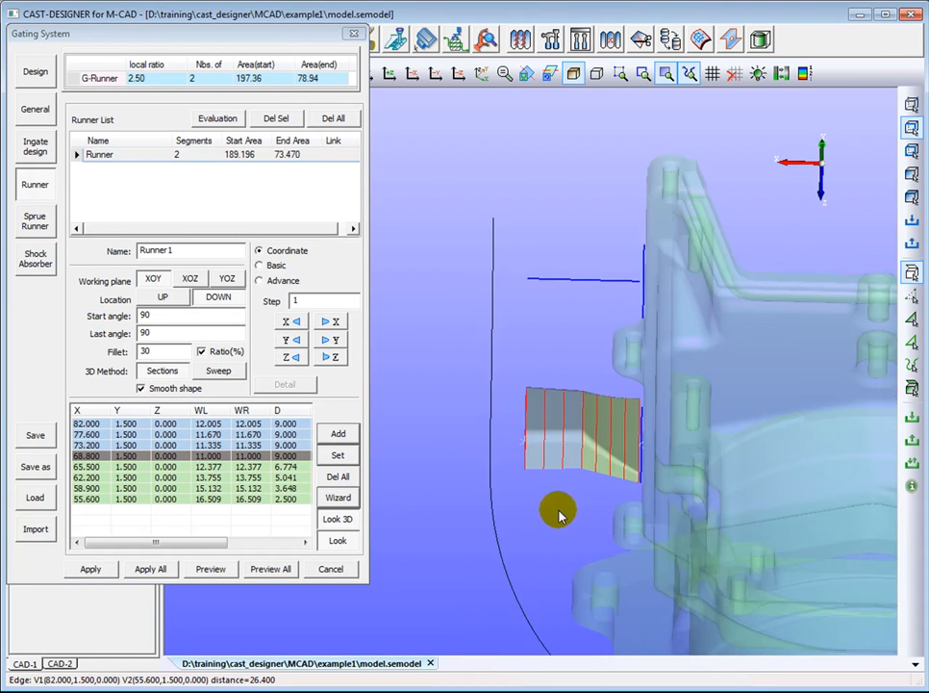
pyautogui.click(342, 432)
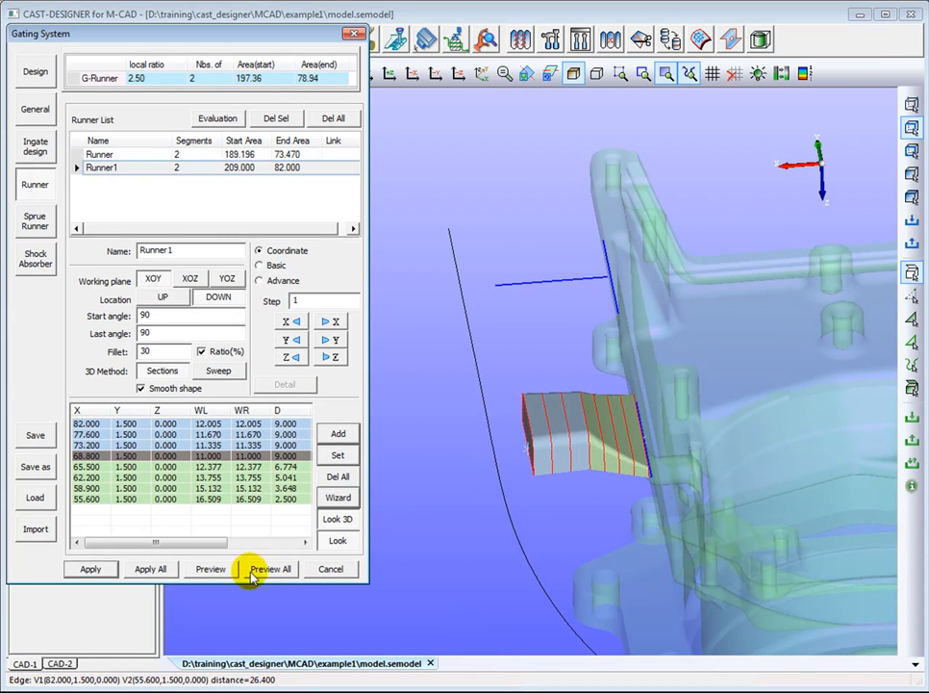
# Preview both G-Runners on the housing from the XY plane view
pyautogui.click(333, 538)
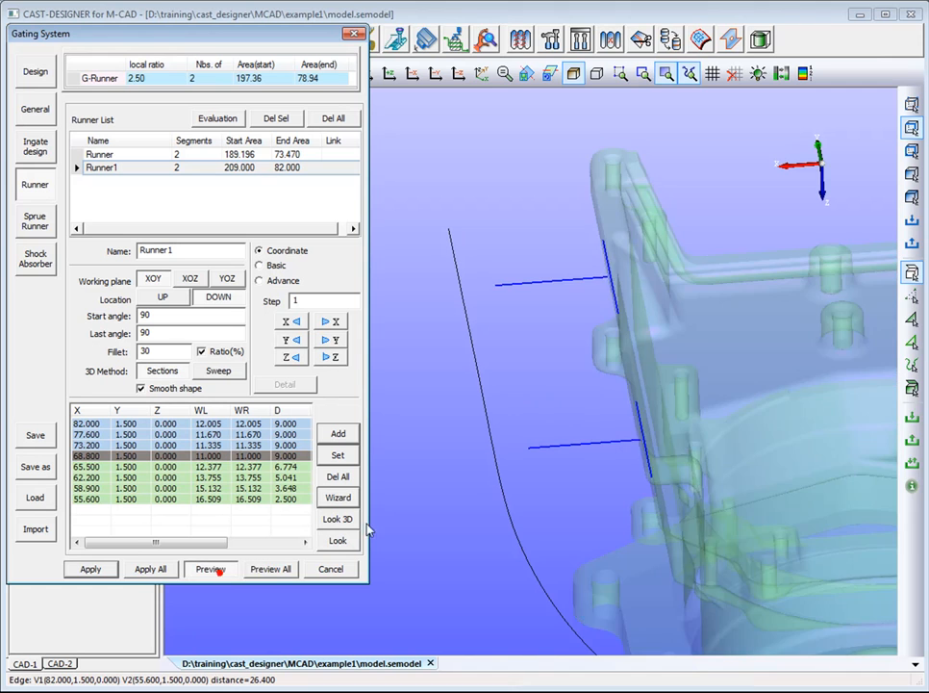
pyautogui.click(210, 569)
pyautogui.click(552, 74)
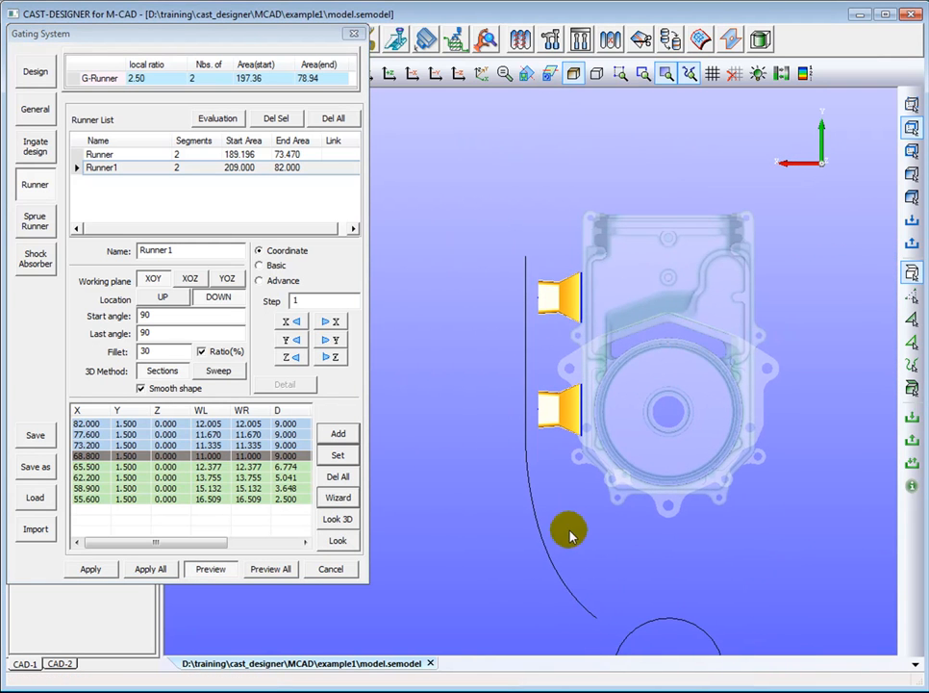
pyautogui.click(211, 569)
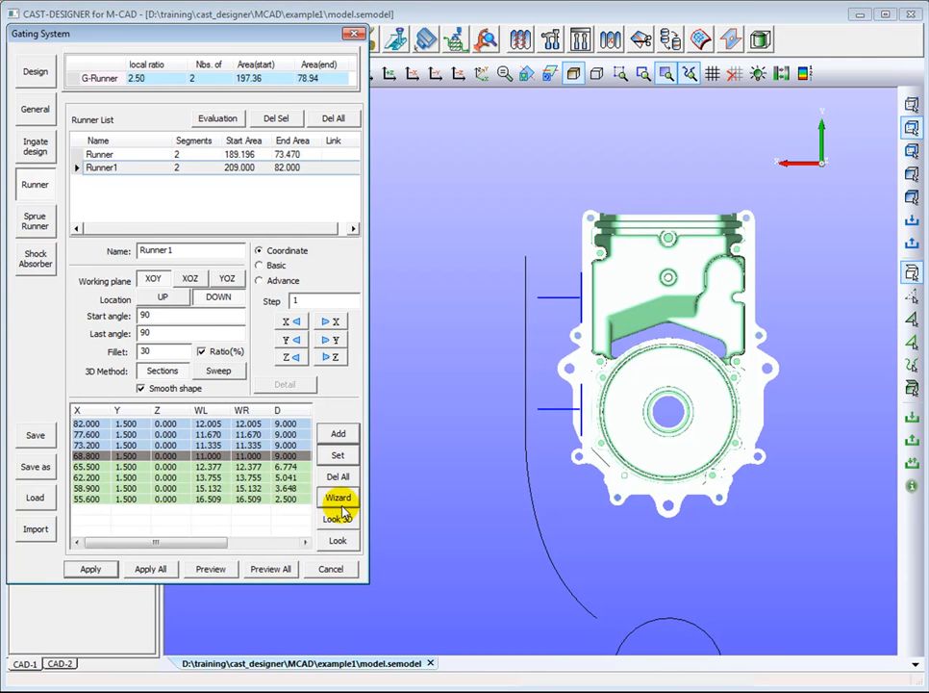
# Start a new design in the Runner Wizard by deleting all segments and using a picked line as the runner track
pyautogui.click(338, 498)
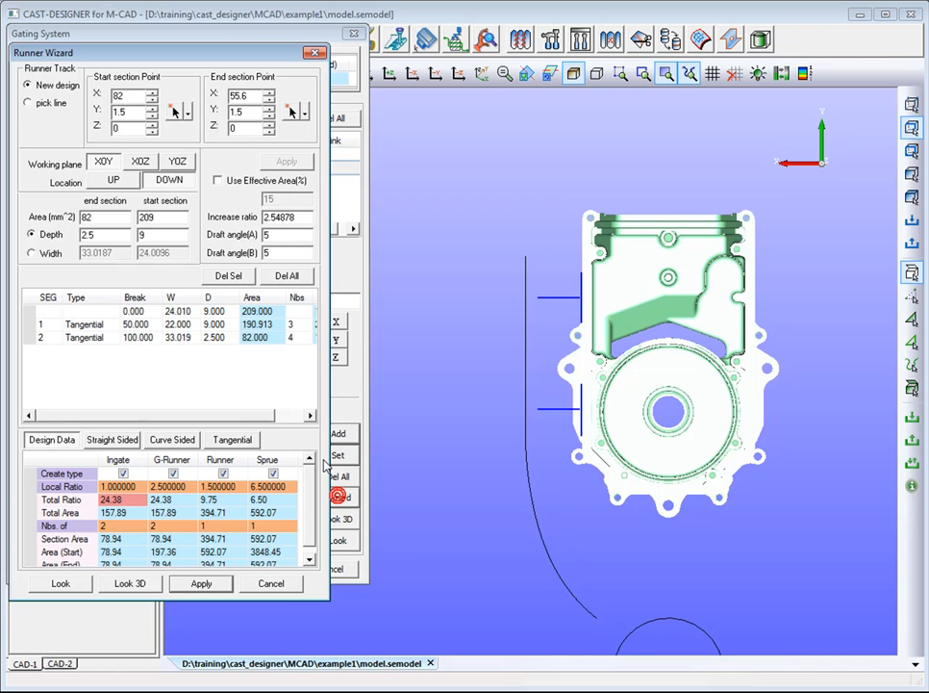
pyautogui.click(278, 276)
pyautogui.click(170, 355)
pyautogui.click(37, 103)
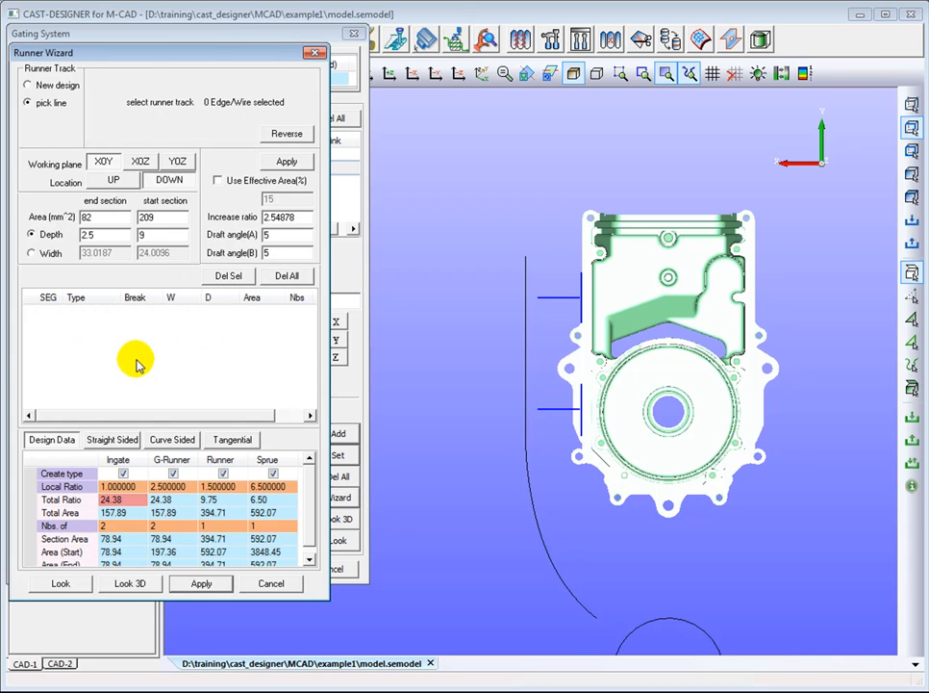
# Set the end section to area 162 and depth 10, the start section to area 590 and depth 25, and both draft angles to 10
pyautogui.doubleClick(87, 216)
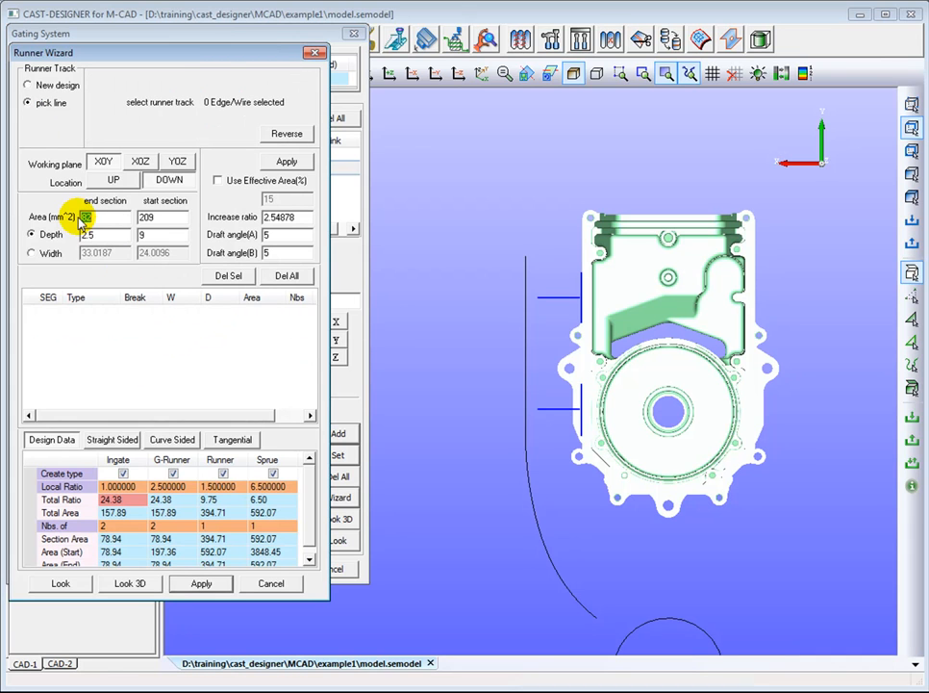
pyautogui.write('162')
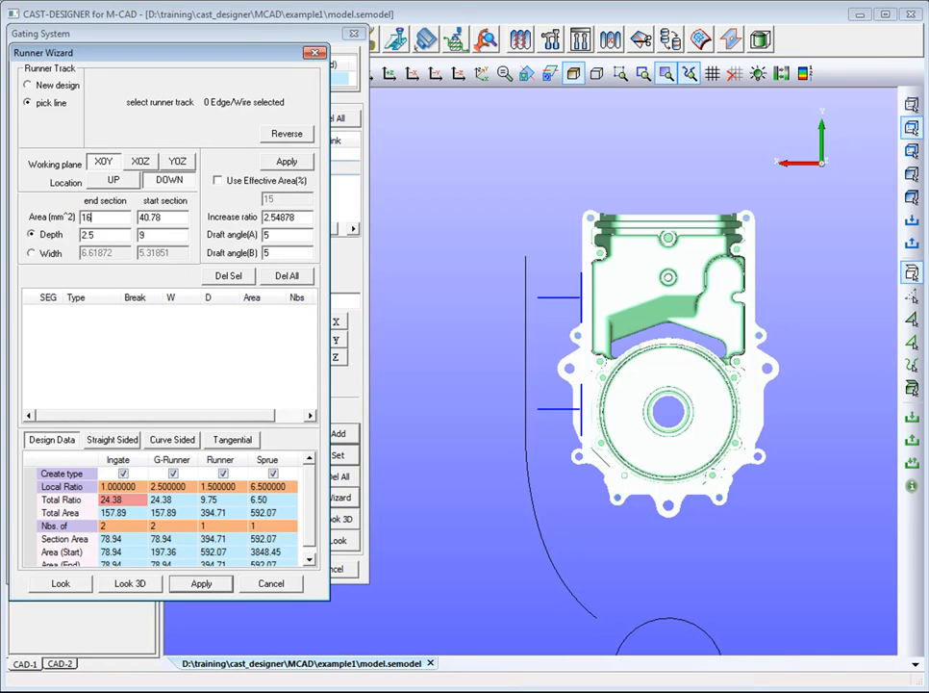
pyautogui.doubleClick(105, 232)
pyautogui.write('10')
pyautogui.doubleClick(149, 217)
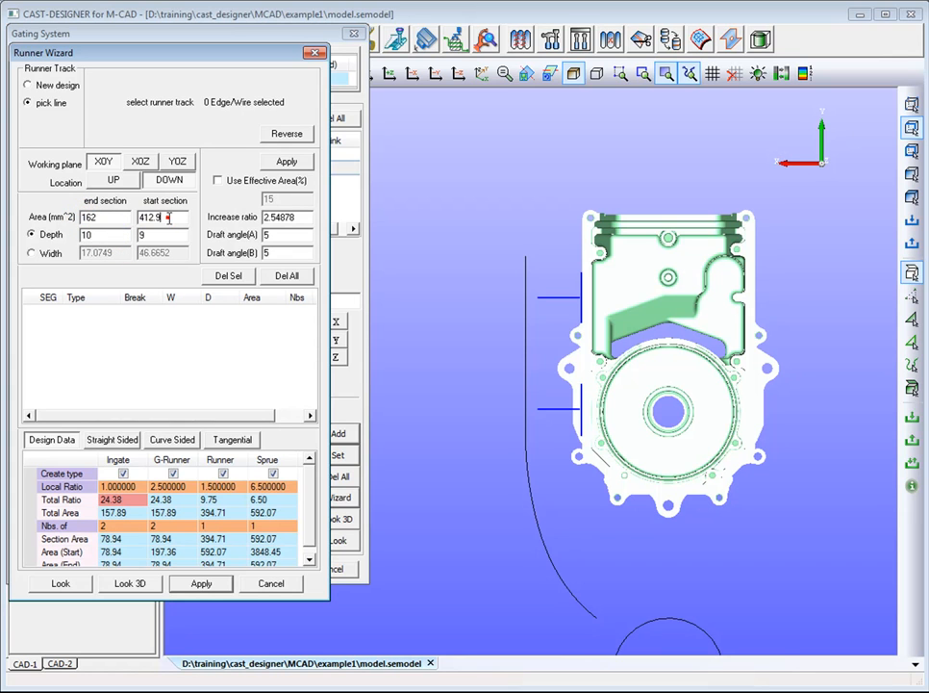
pyautogui.write('590')
pyautogui.doubleClick(141, 234)
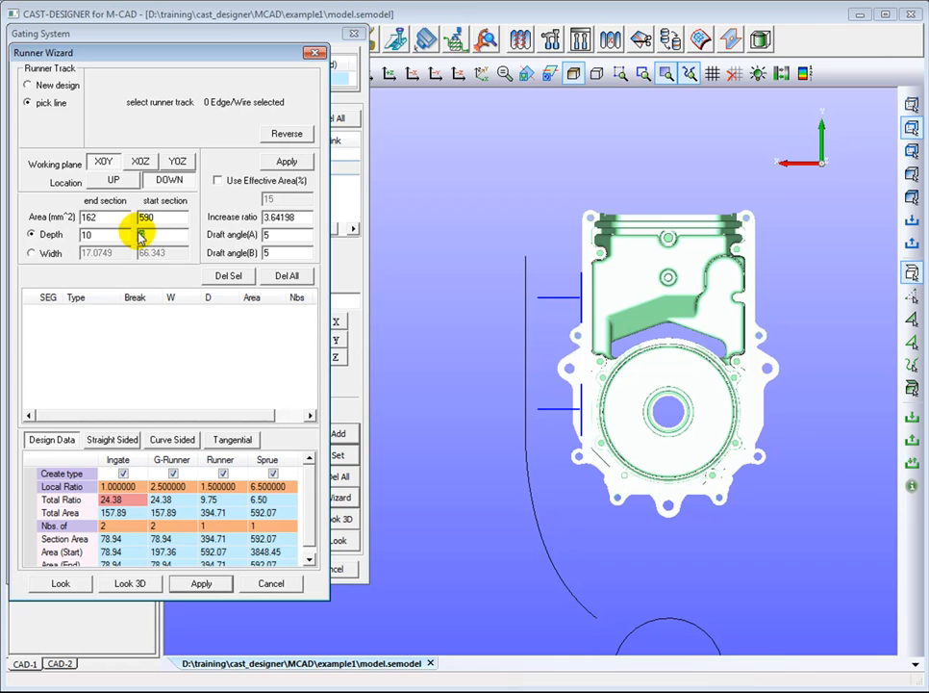
pyautogui.write('25')
pyautogui.doubleClick(279, 233)
pyautogui.write('10')
pyautogui.doubleClick(281, 252)
pyautogui.write('10')
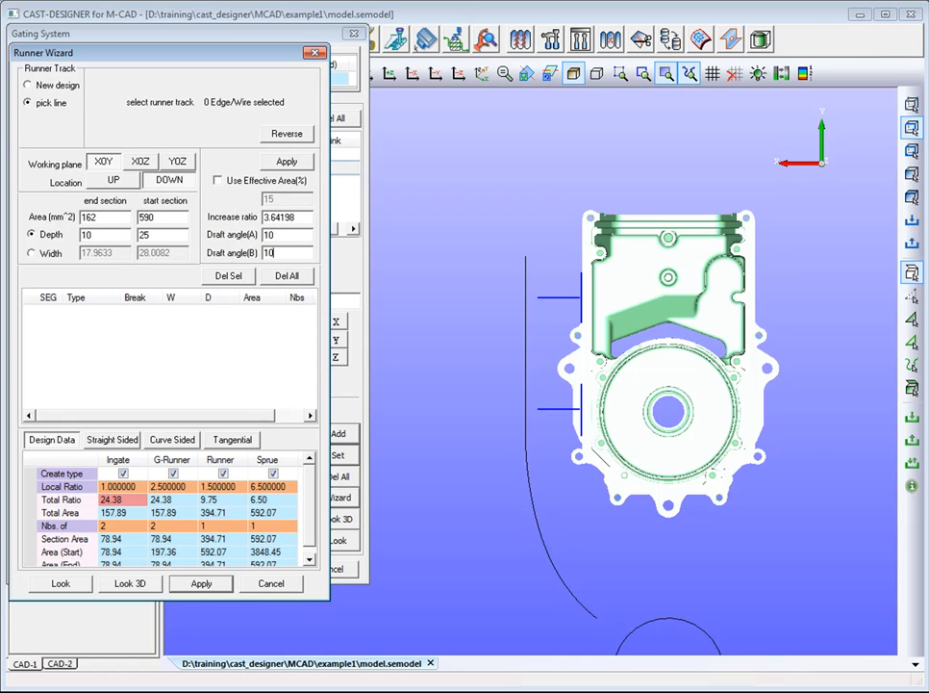
# Select the long curved line beside the housing as the main runner track and display its sections
pyautogui.click(524, 369)
pyautogui.click(59, 583)
pyautogui.moveTo(539, 500); pyautogui.dragTo(488, 423, button='middle')
pyautogui.moveTo(563, 474); pyautogui.dragTo(589, 488, button='right')
pyautogui.moveTo(531, 431); pyautogui.dragTo(551, 454, button='middle')
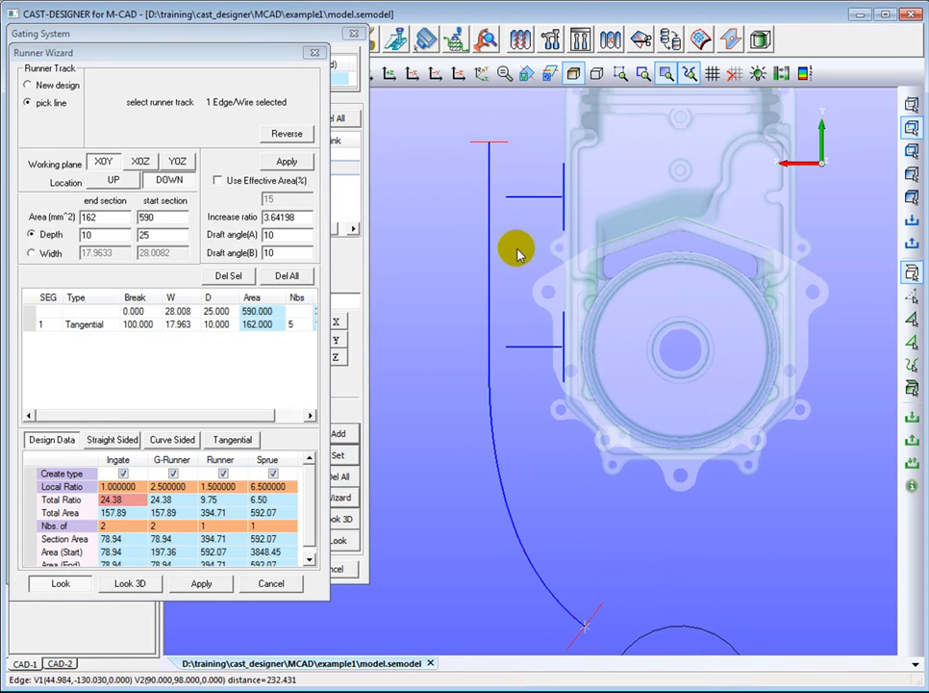
# Insert a section at 80% before the segment 1 point and link the existing Runner to it
pyautogui.click(39, 325)
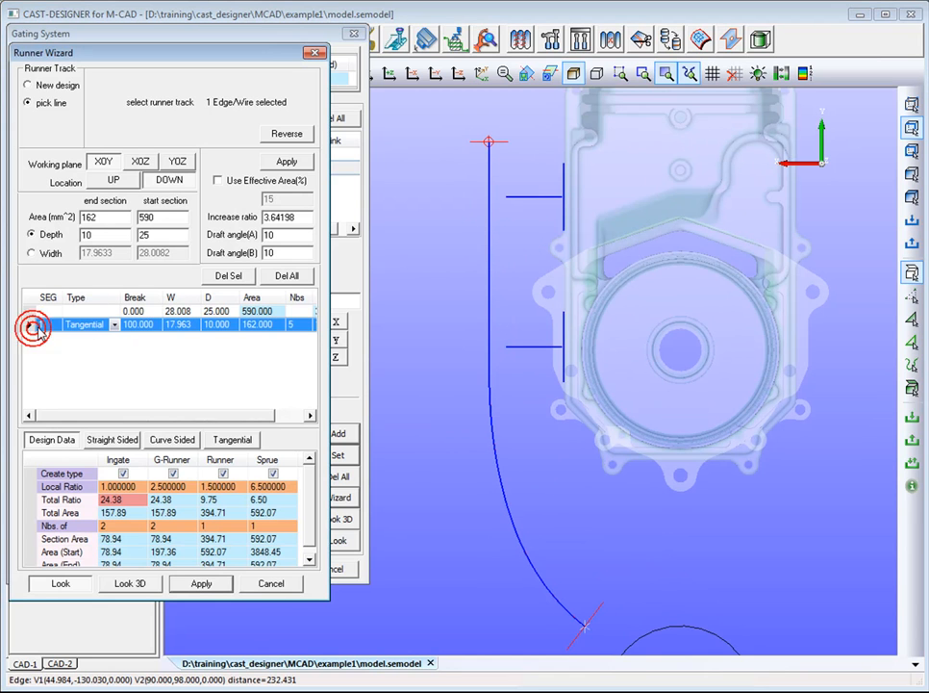
pyautogui.rightClick(41, 332)
pyautogui.click(92, 344)
pyautogui.doubleClick(199, 179)
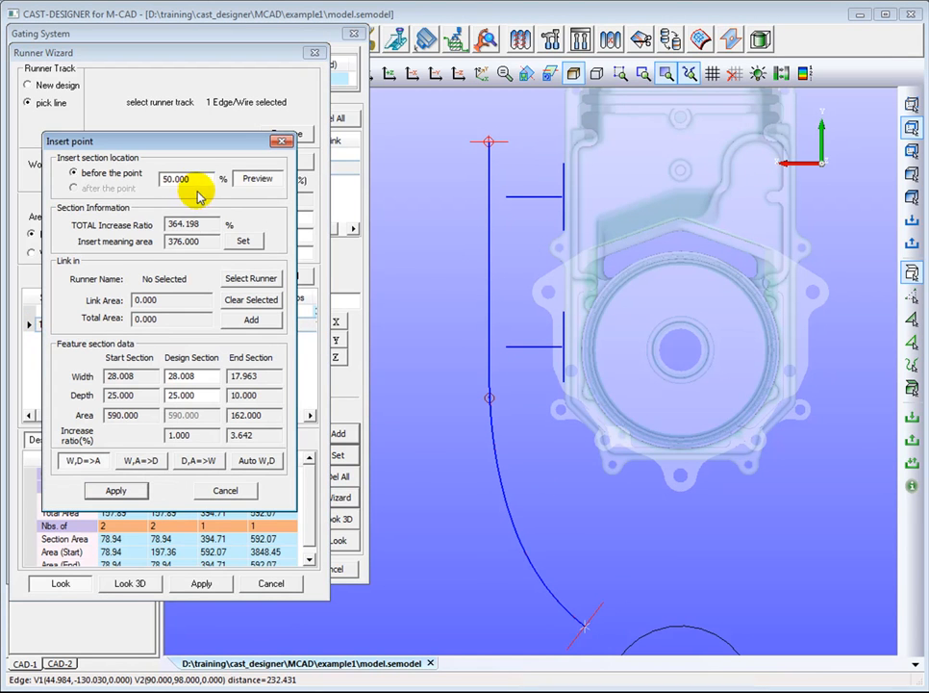
pyautogui.write('80')
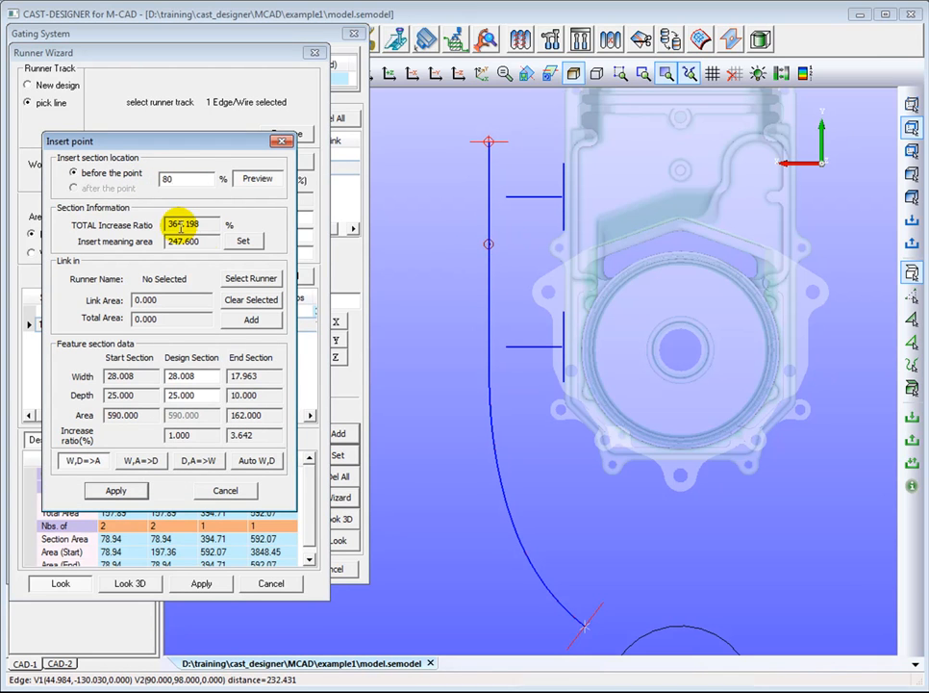
pyautogui.click(251, 278)
pyautogui.click(144, 207)
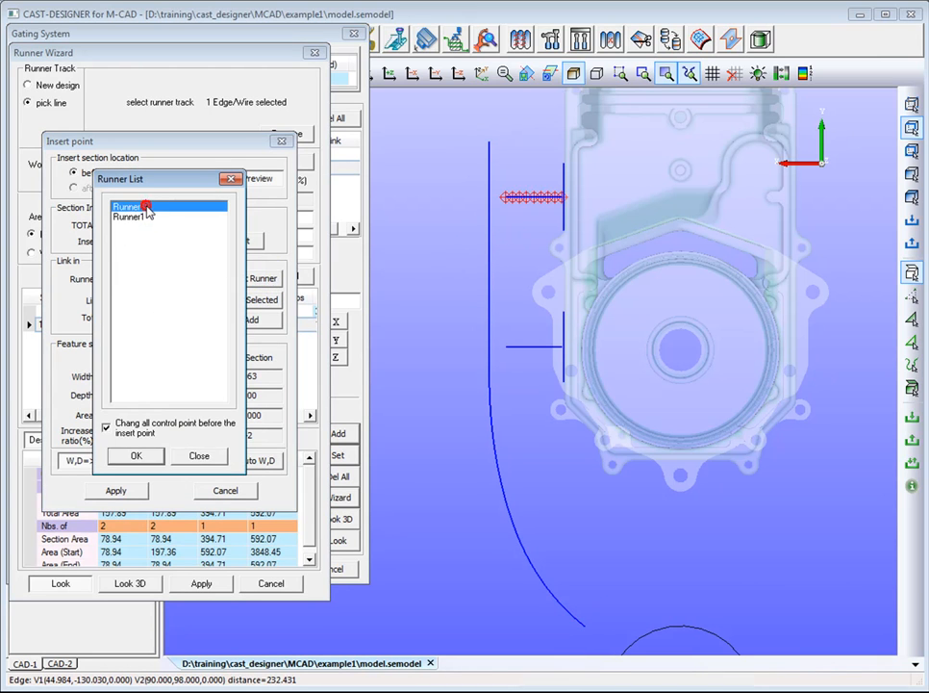
pyautogui.click(134, 454)
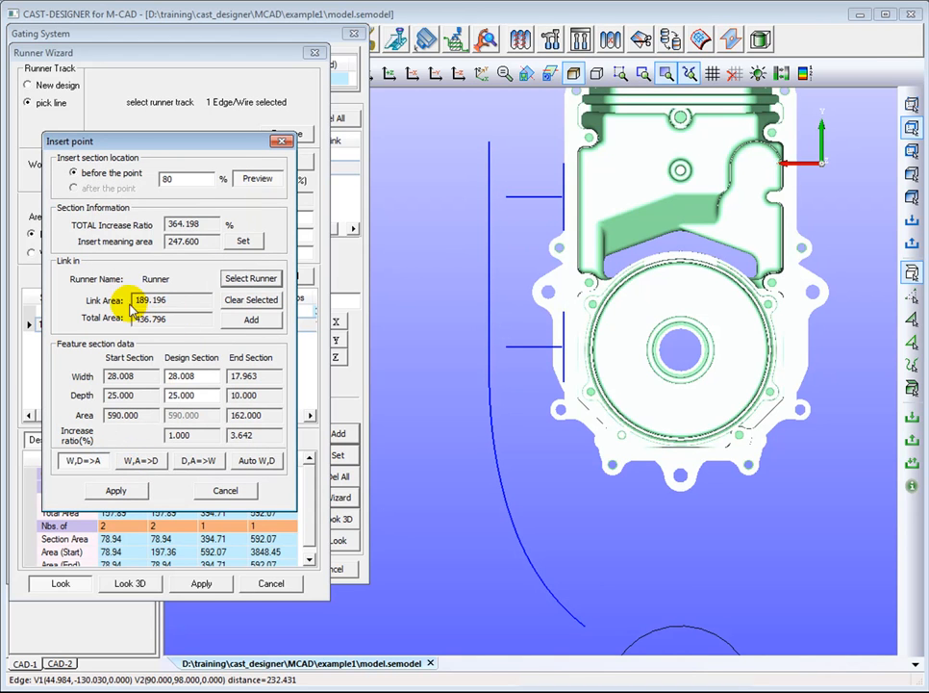
# Give the 80% section a design width of 21 and depth of 14, apply it and check the main runner in 3D
pyautogui.doubleClick(200, 375)
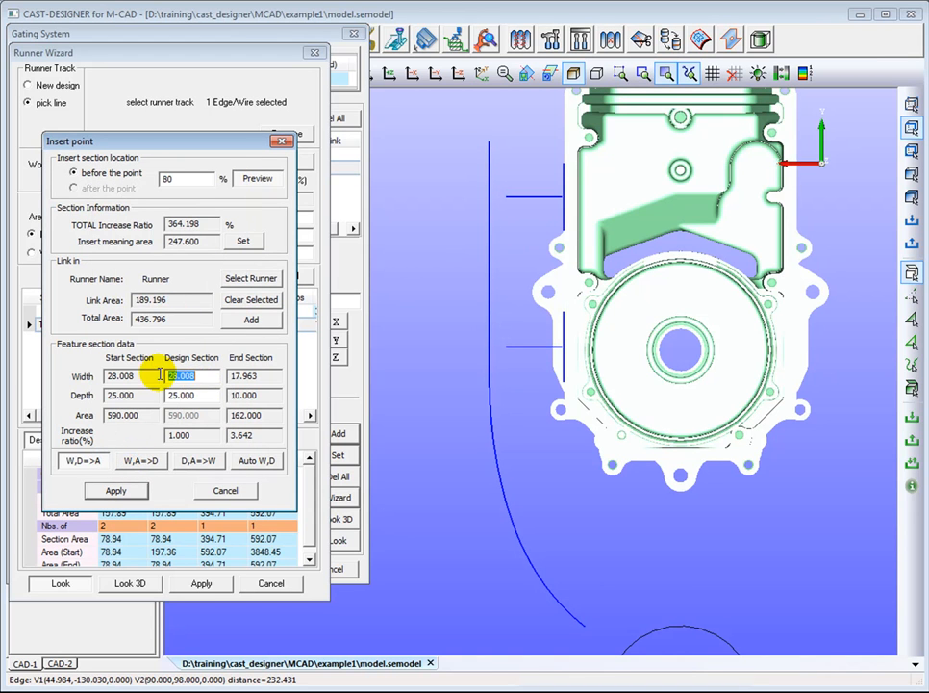
pyautogui.write('21')
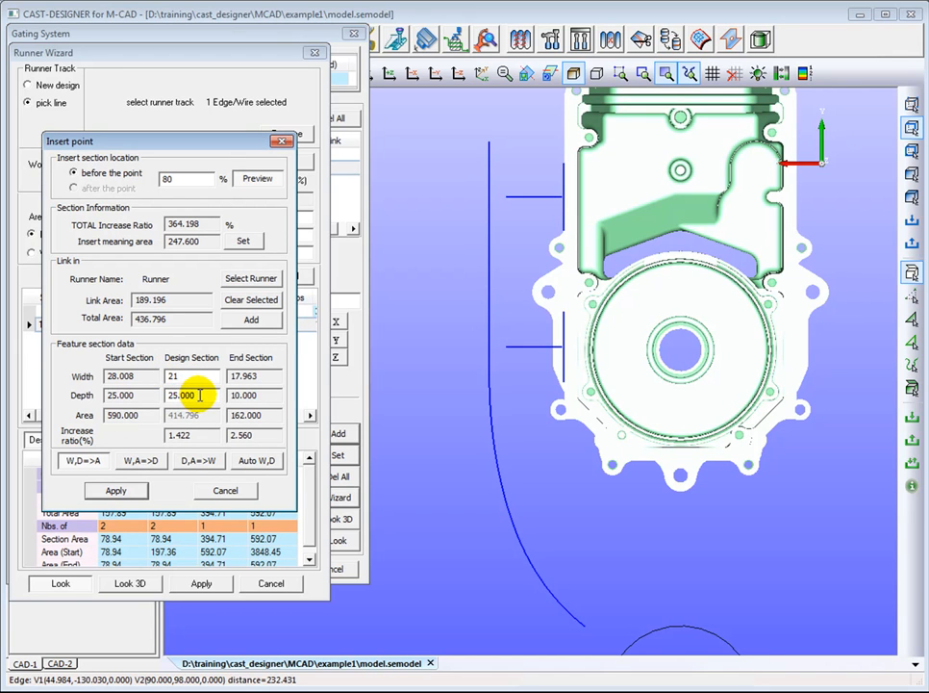
pyautogui.doubleClick(198, 392)
pyautogui.write('14')
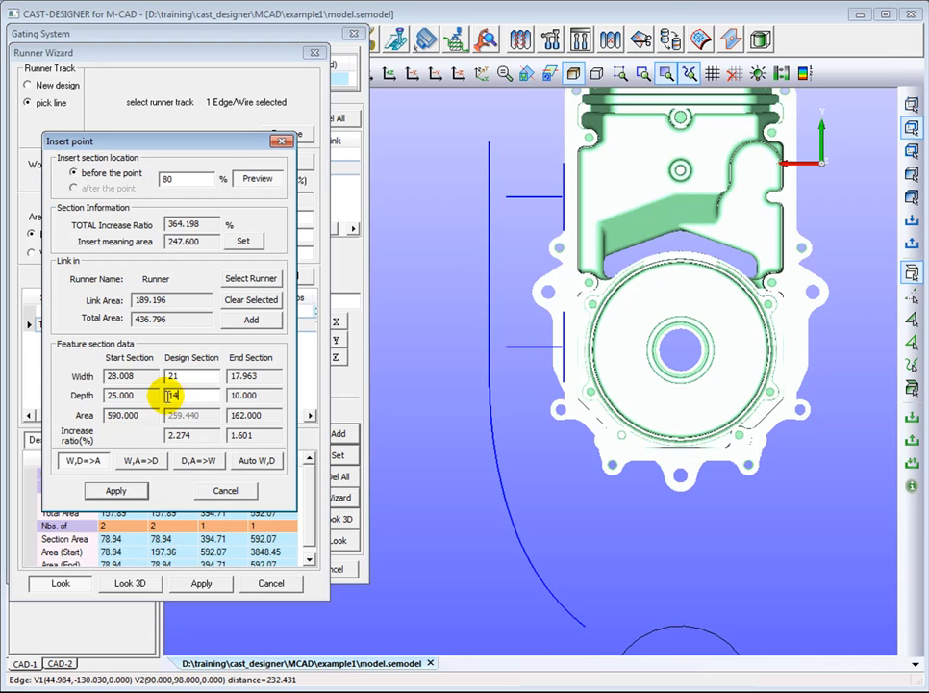
pyautogui.click(115, 491)
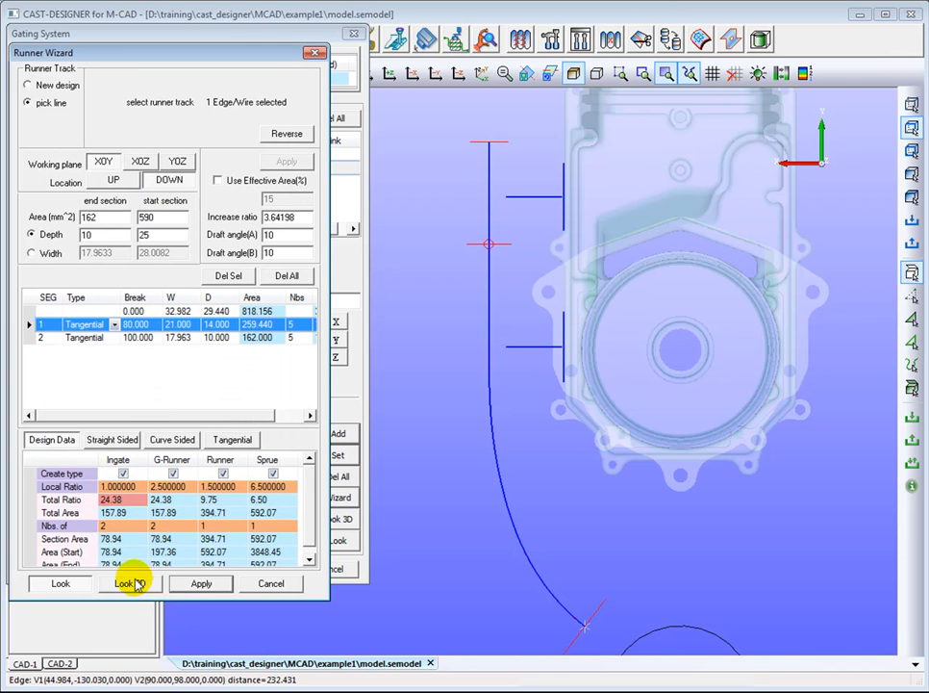
pyautogui.click(129, 582)
pyautogui.moveTo(540, 518); pyautogui.dragTo(527, 483, button='middle')
pyautogui.click(129, 582)
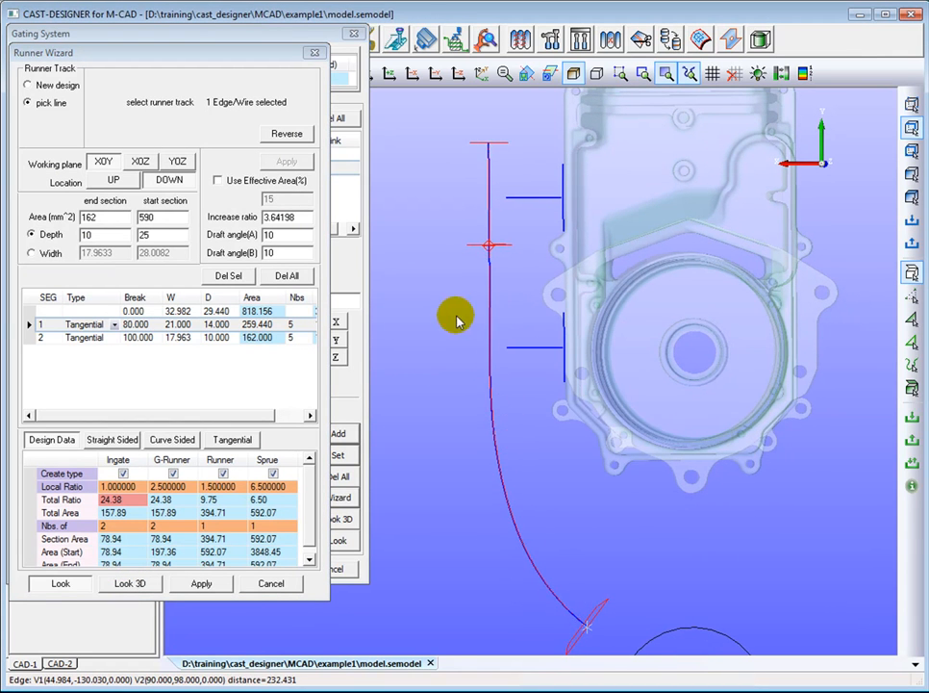
# Insert a section at 85% before the segment 1 point with a design width of 23 and depth of 14
pyautogui.rightClick(39, 327)
pyautogui.click(60, 334)
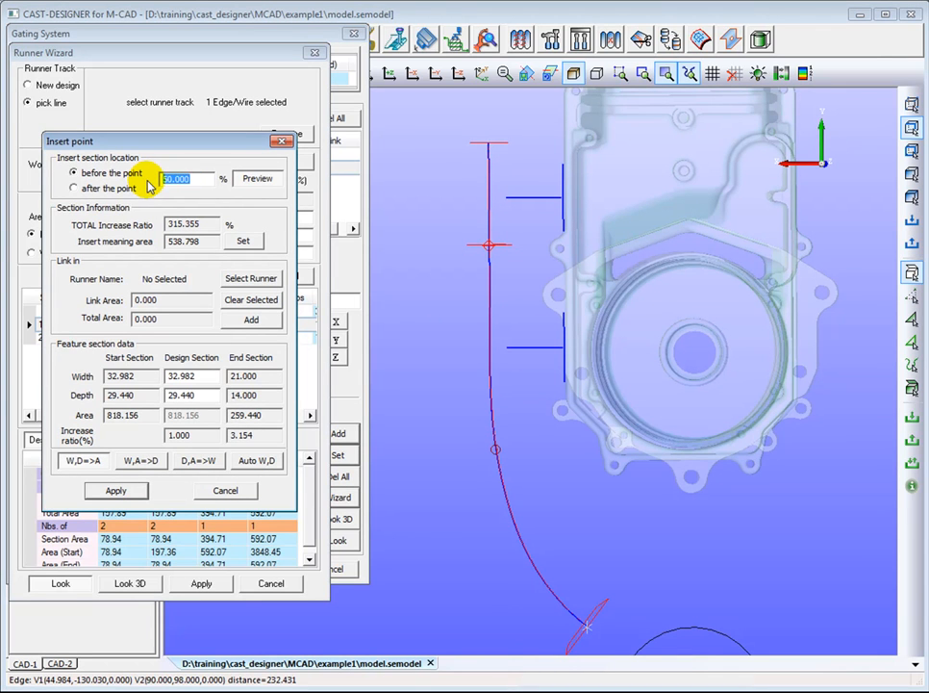
pyautogui.write('85')
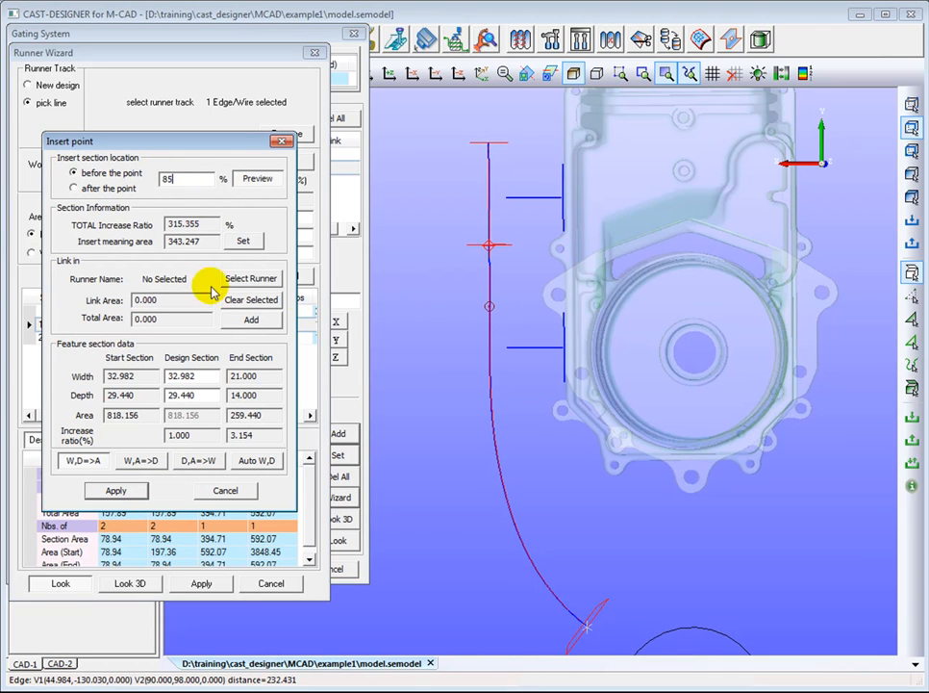
pyautogui.click(243, 242)
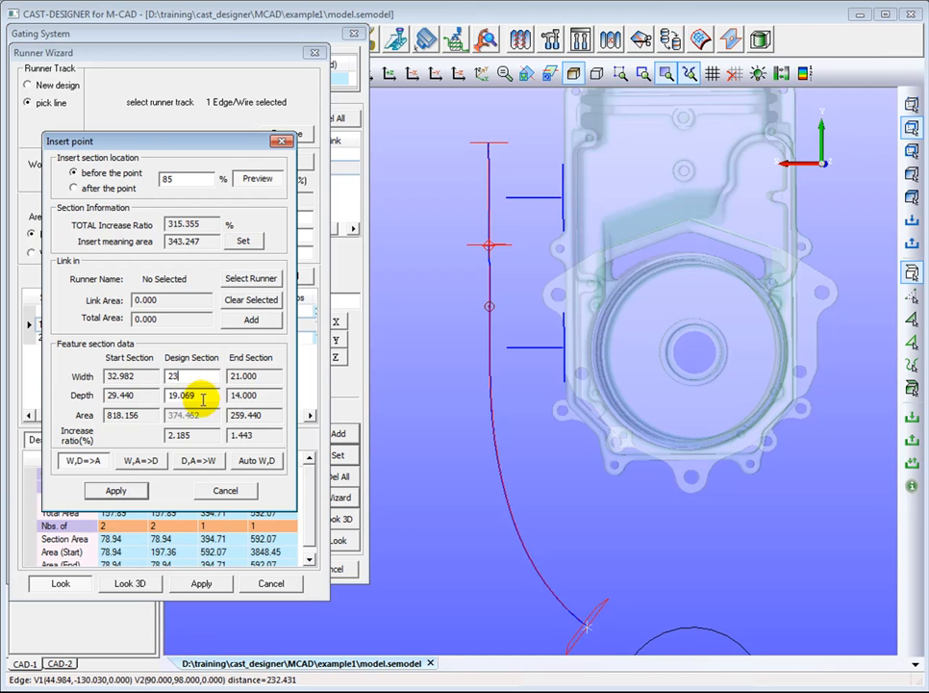
pyautogui.write('14')
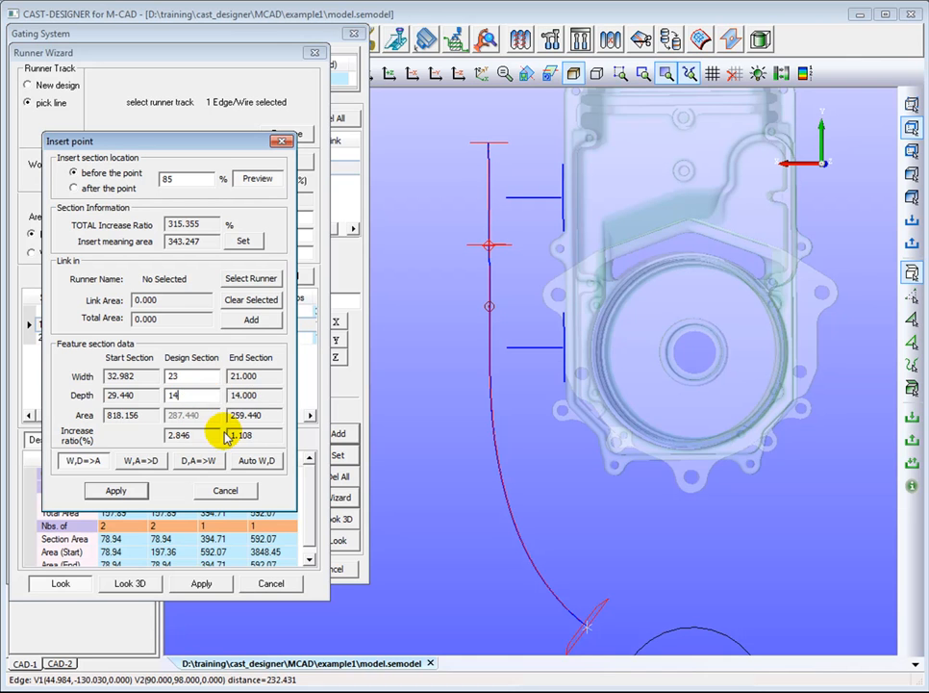
pyautogui.click(111, 491)
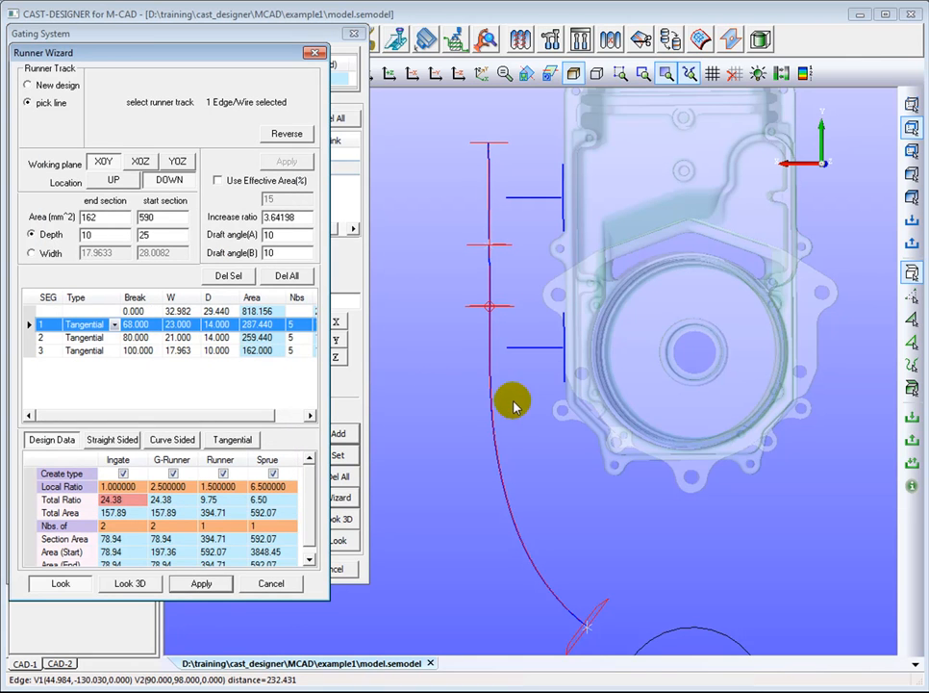
# Insert a section at 70% before the segment 1 point and link Runner1 to it
pyautogui.rightClick(42, 327)
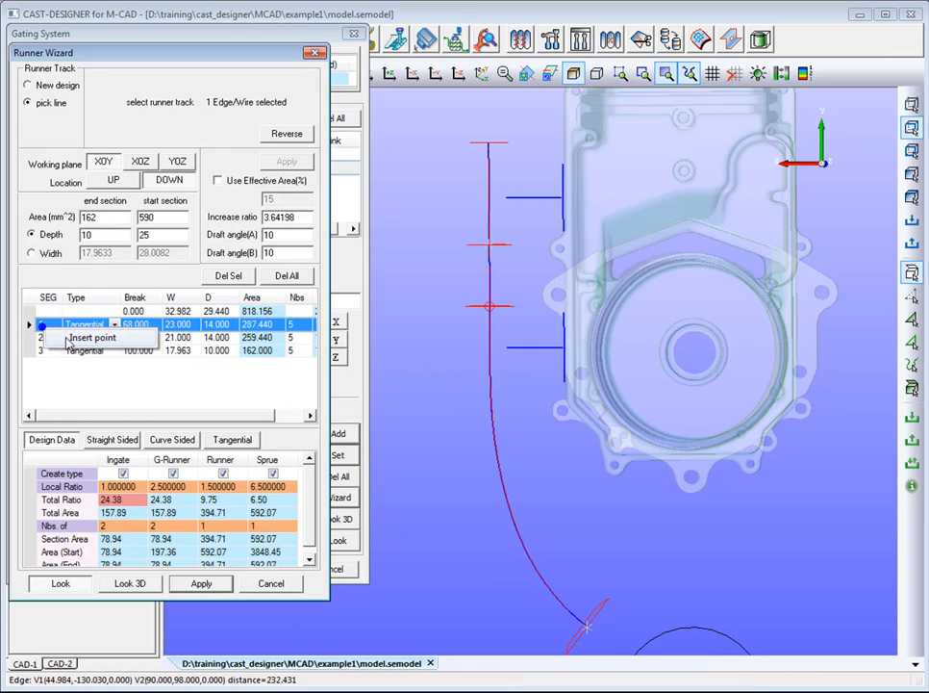
pyautogui.click(72, 339)
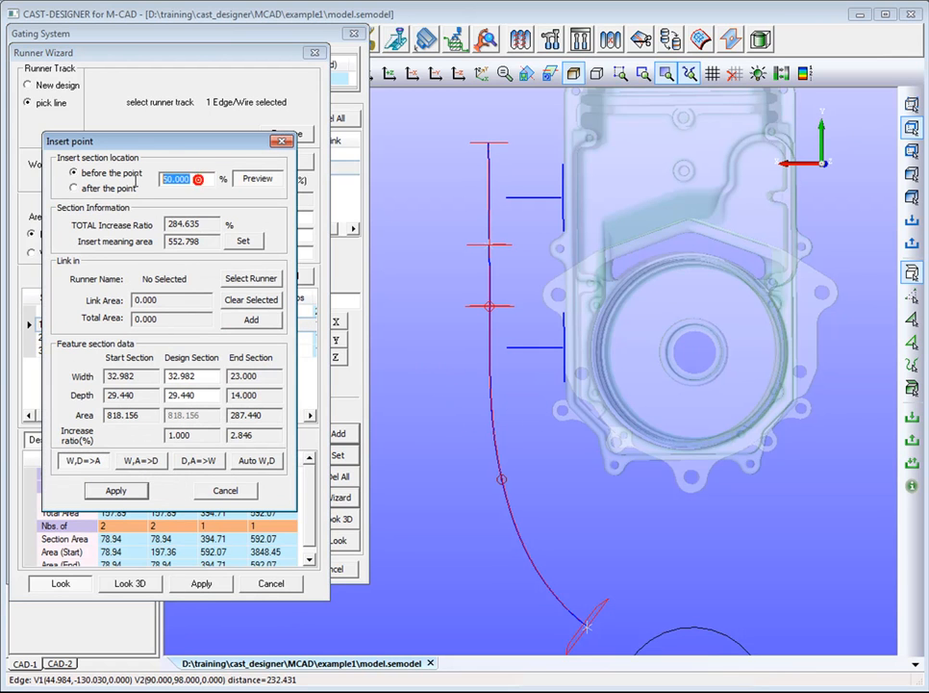
pyautogui.write('70')
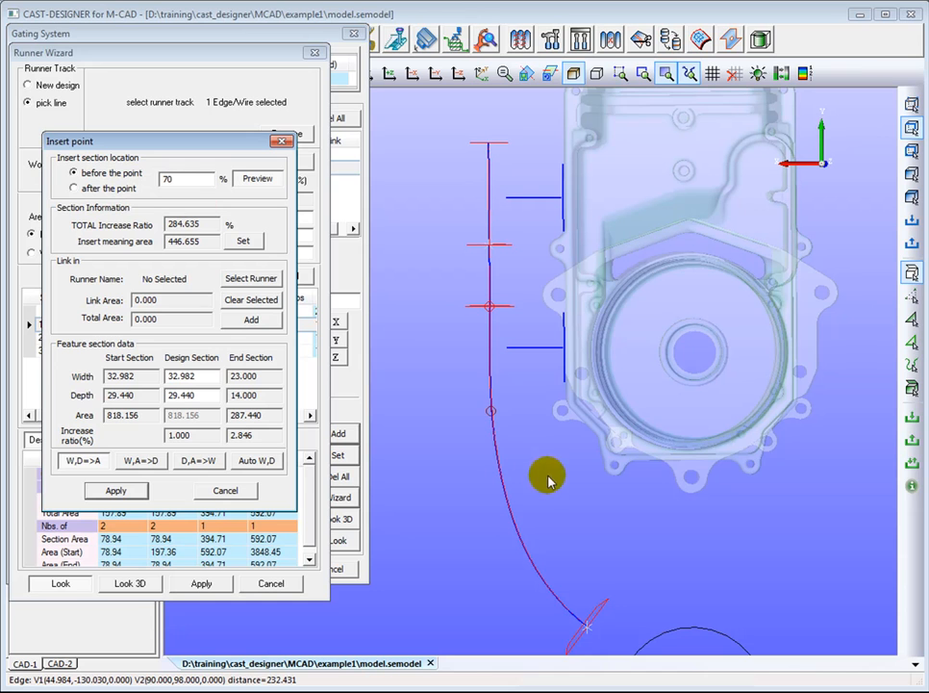
pyautogui.click(251, 278)
pyautogui.click(148, 216)
pyautogui.click(136, 457)
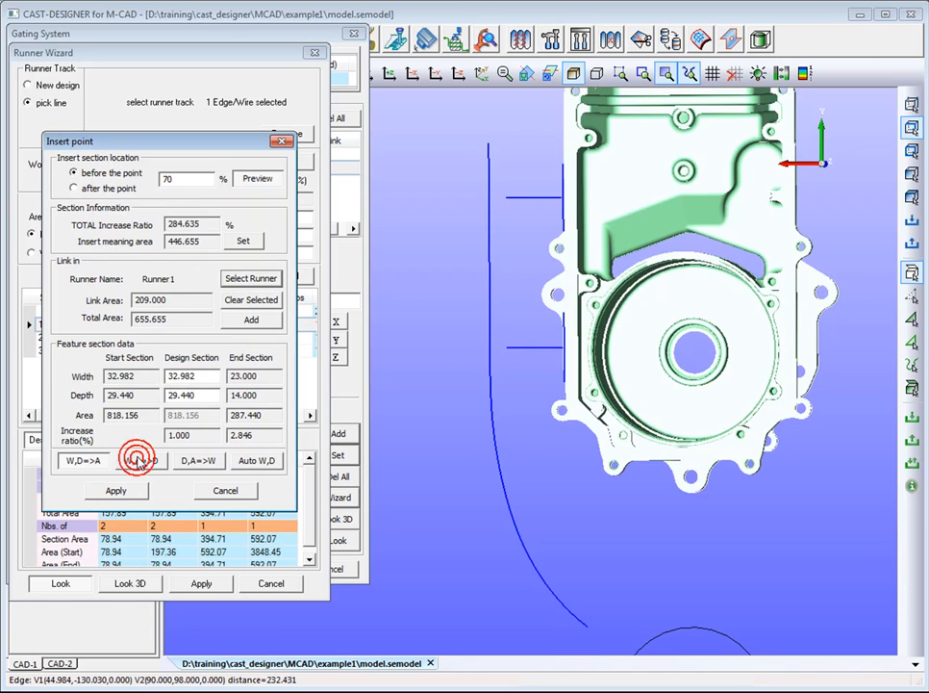
# Give the 70% section a design width of 28 and depth of 22, apply it and show the main runner in 3D
pyautogui.click(211, 394)
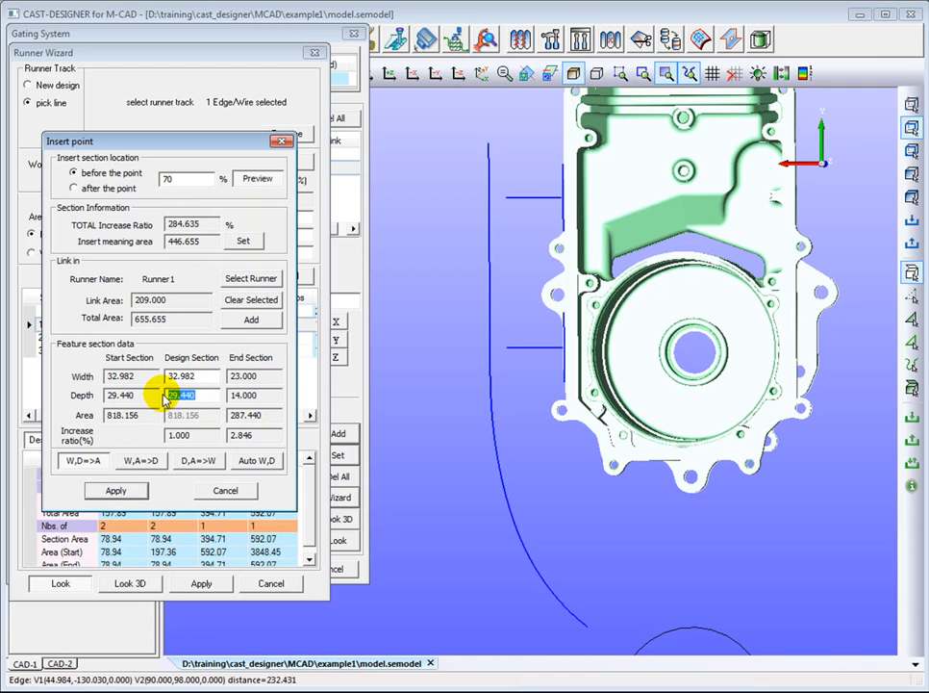
pyautogui.write('22')
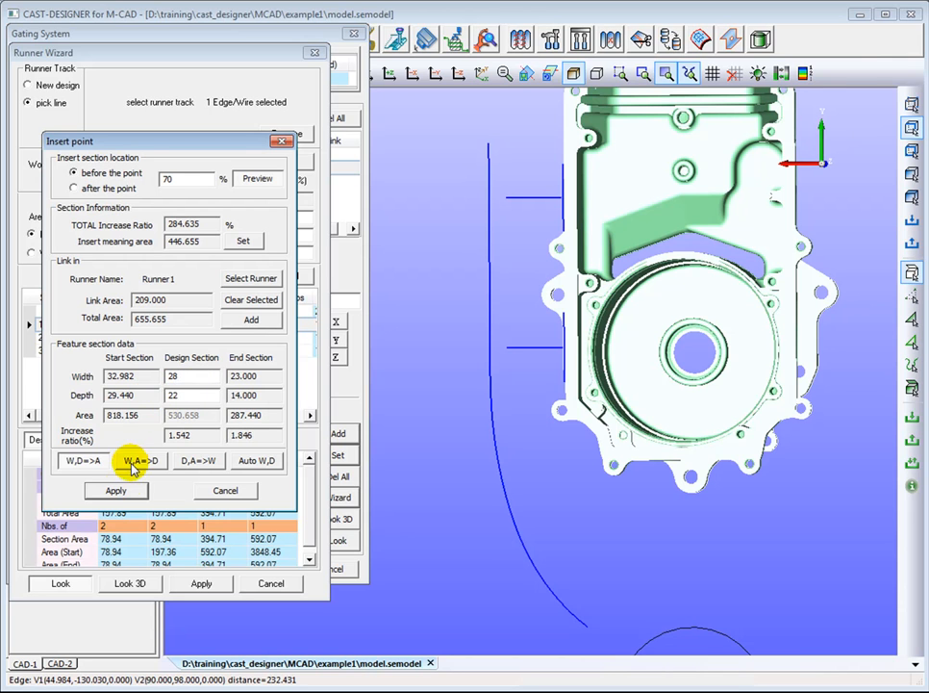
pyautogui.click(115, 490)
pyautogui.click(130, 582)
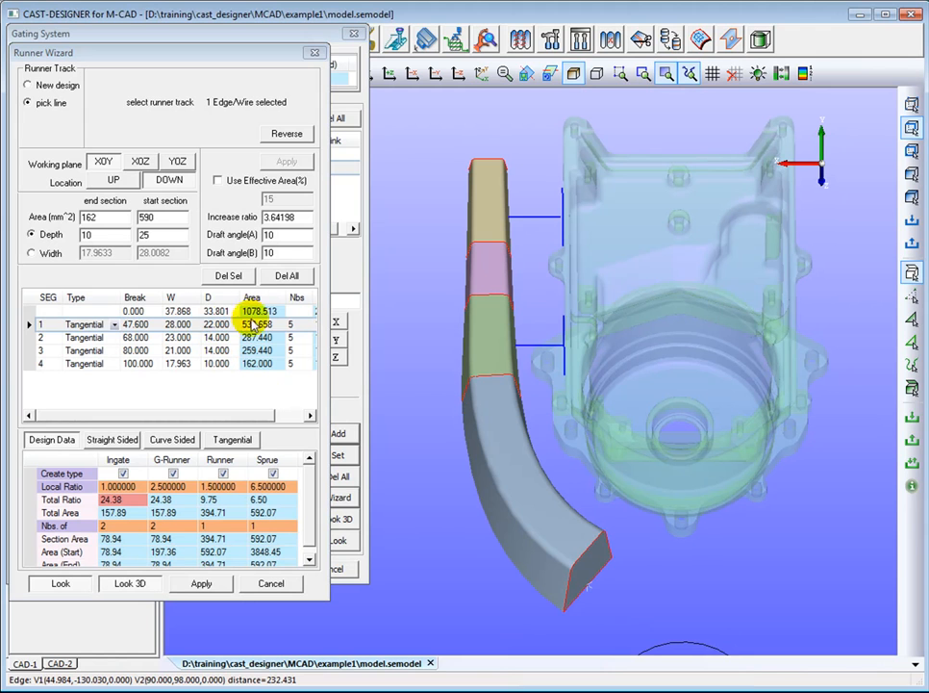
# Set the main runner's start section at break 0 to depth 25 and width 28, and check its 3D shape
pyautogui.doubleClick(215, 311)
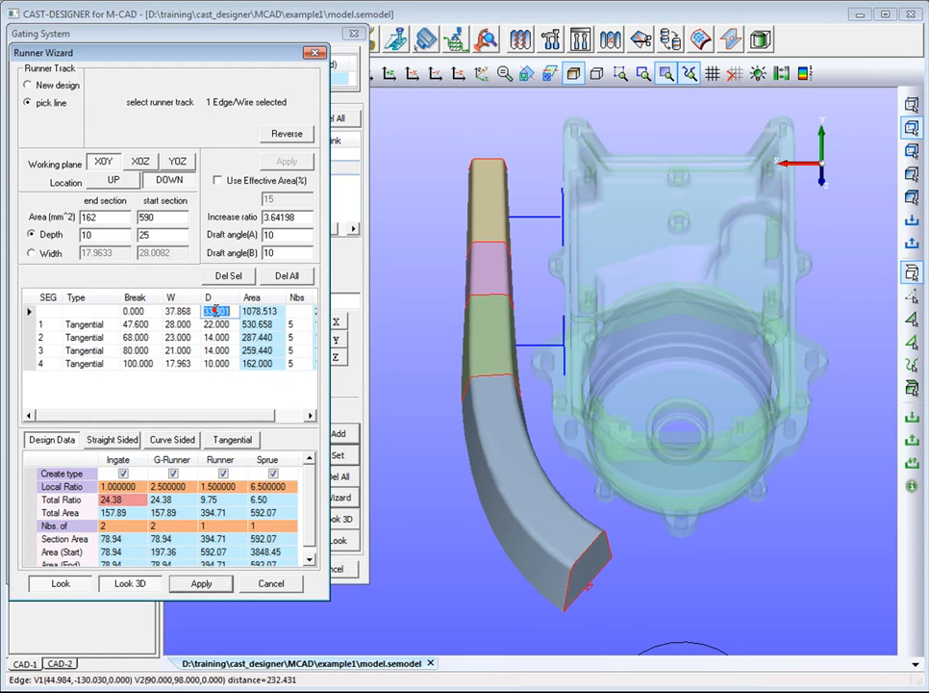
pyautogui.click(177, 312)
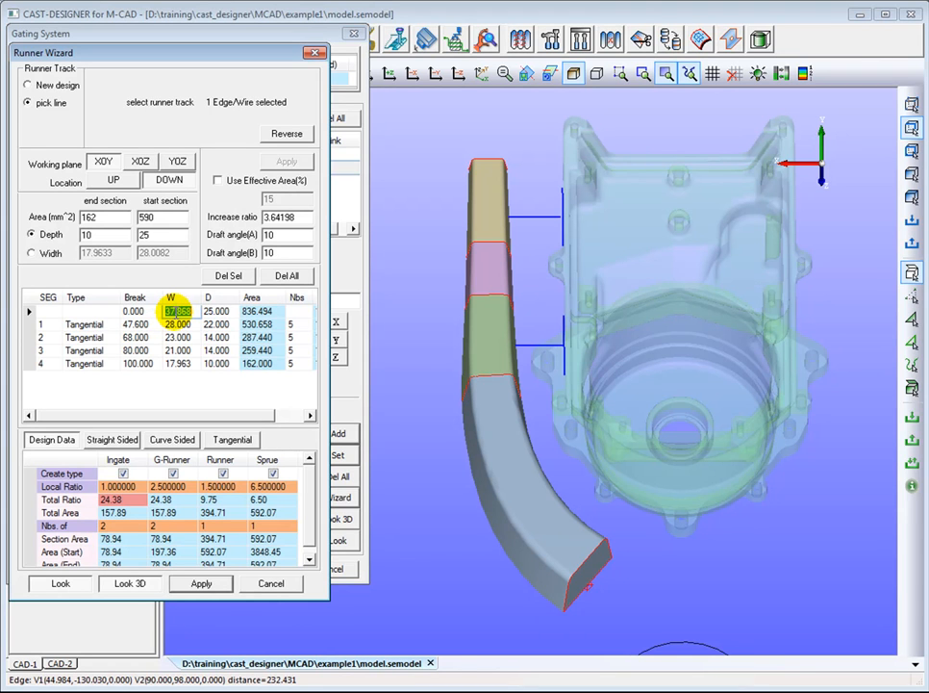
pyautogui.write('28')
pyautogui.click(154, 376)
pyautogui.moveTo(481, 447)
pyautogui.mouseDown(button='middle')
pyautogui.moveTo(479, 353)
pyautogui.moveTo(373, 401)
pyautogui.moveTo(407, 427)
pyautogui.moveTo(399, 382)
pyautogui.moveTo(498, 430)
pyautogui.moveTo(383, 399)
pyautogui.mouseUp(button='middle')
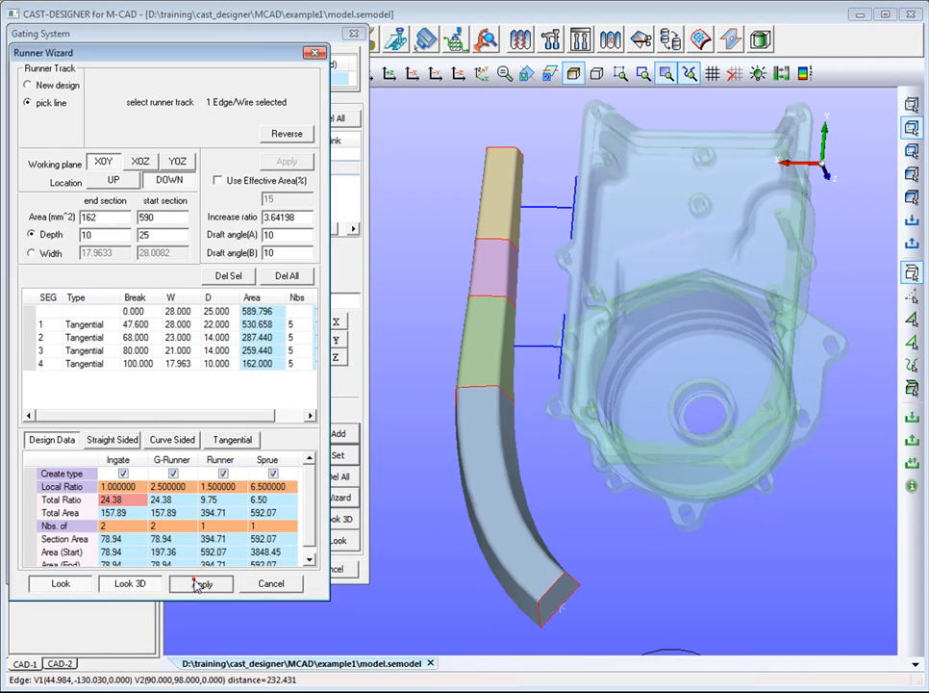
# Apply the wizard data over the existing segments, add the main runner to the runner list and preview all runners on the housing
pyautogui.click(193, 583)
pyautogui.click(204, 354)
pyautogui.click(336, 432)
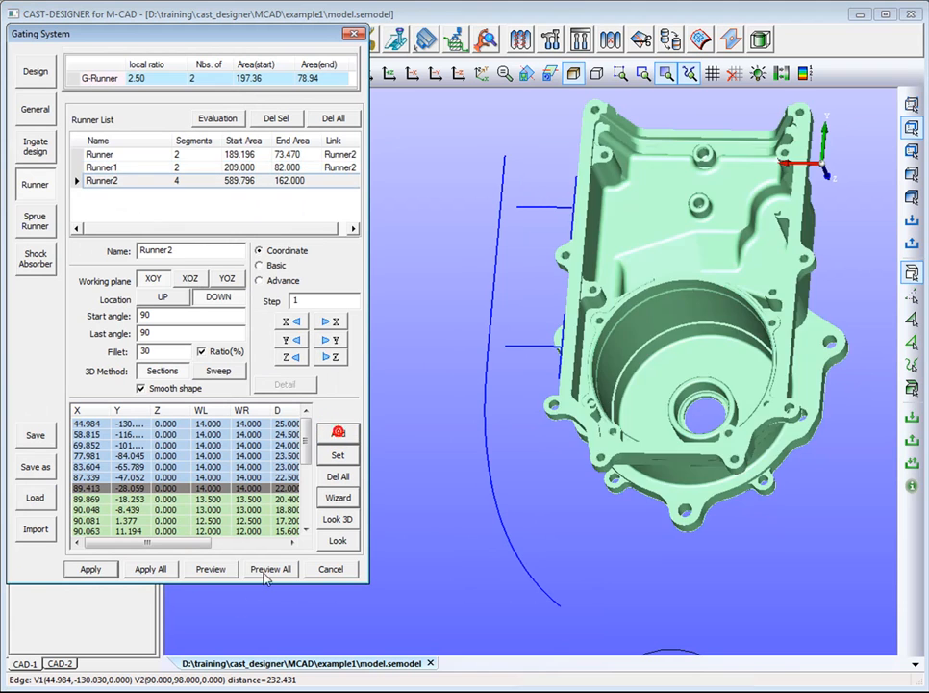
pyautogui.click(258, 569)
pyautogui.moveTo(386, 426); pyautogui.dragTo(697, 483, button='middle')
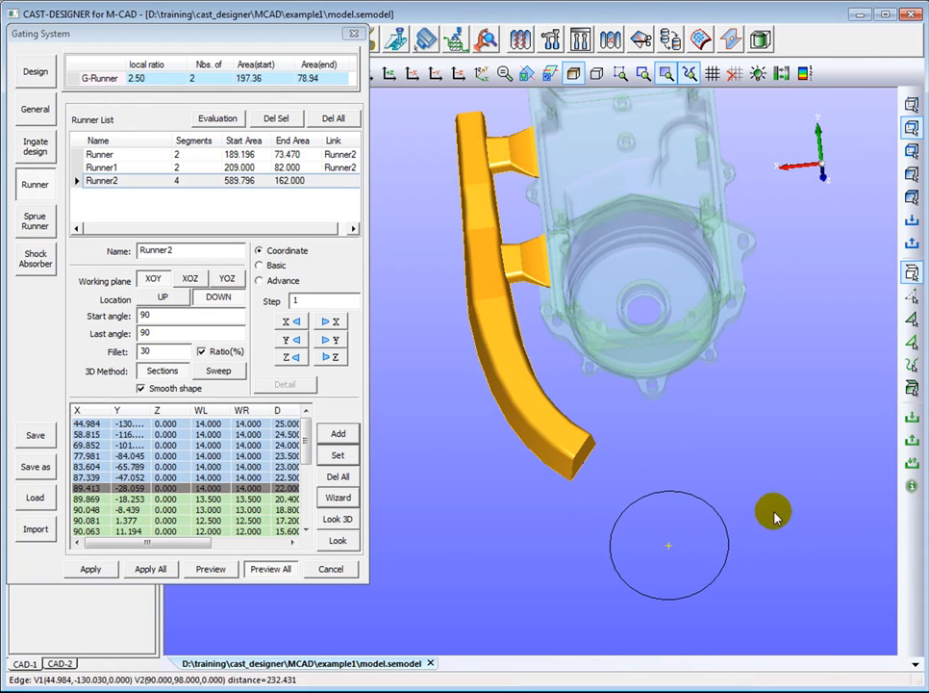
# Close the preview of all runners and start the sprue runner design as a cold chamber type
pyautogui.click(261, 569)
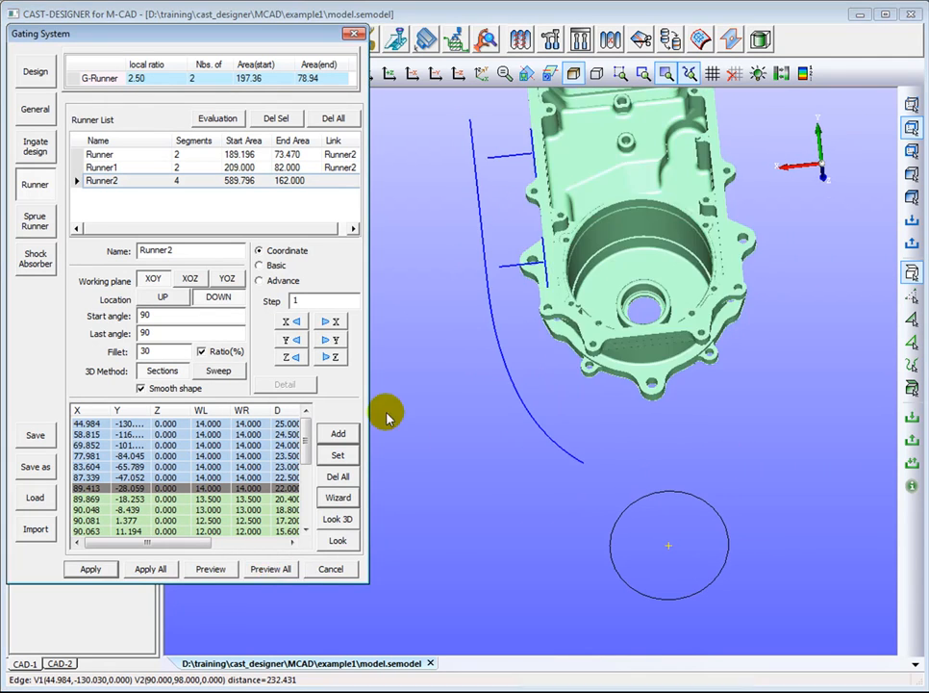
pyautogui.click(550, 74)
pyautogui.moveTo(606, 410); pyautogui.dragTo(645, 274, button='middle')
pyautogui.scroll(3, 605, 346)
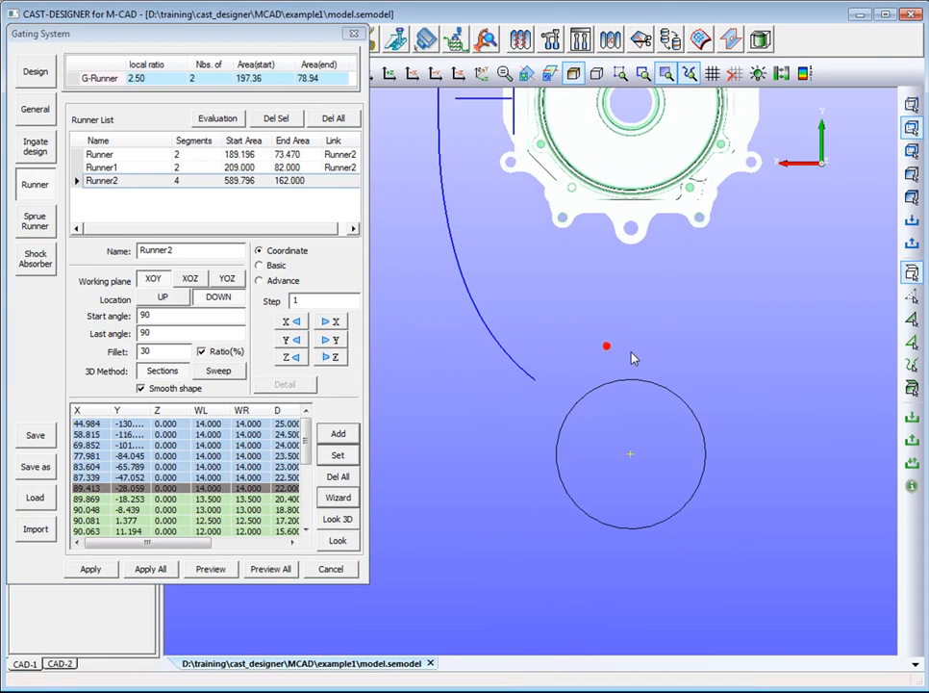
pyautogui.click(36, 221)
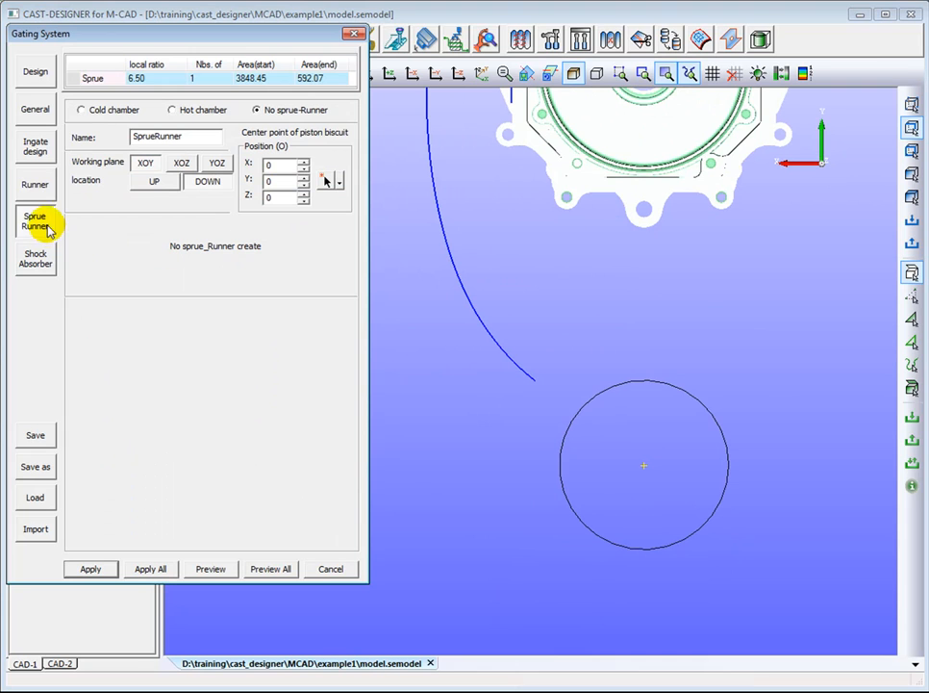
pyautogui.click(126, 109)
pyautogui.click(186, 112)
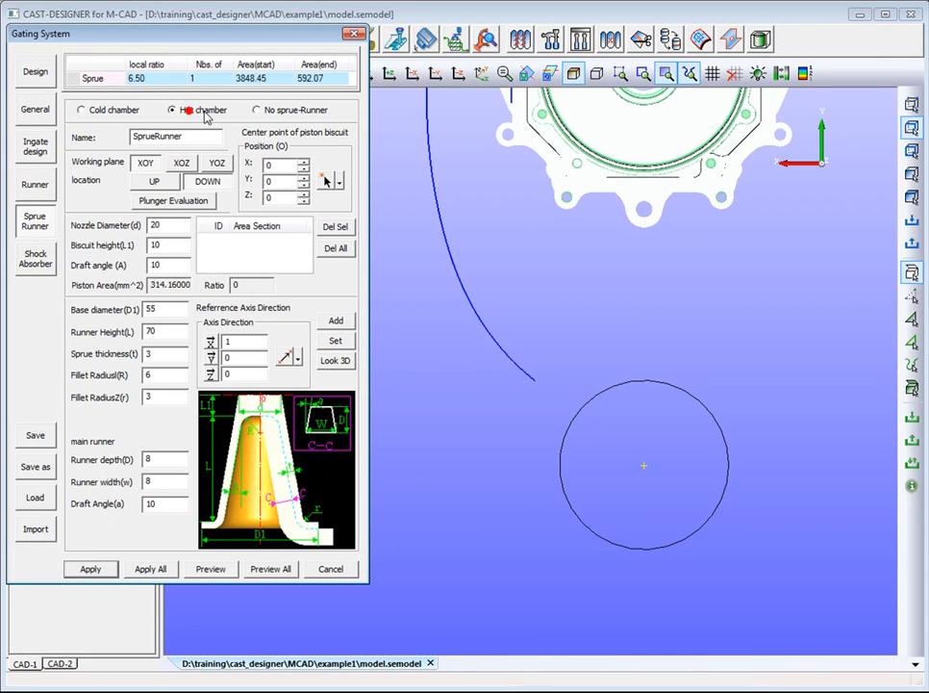
pyautogui.click(261, 113)
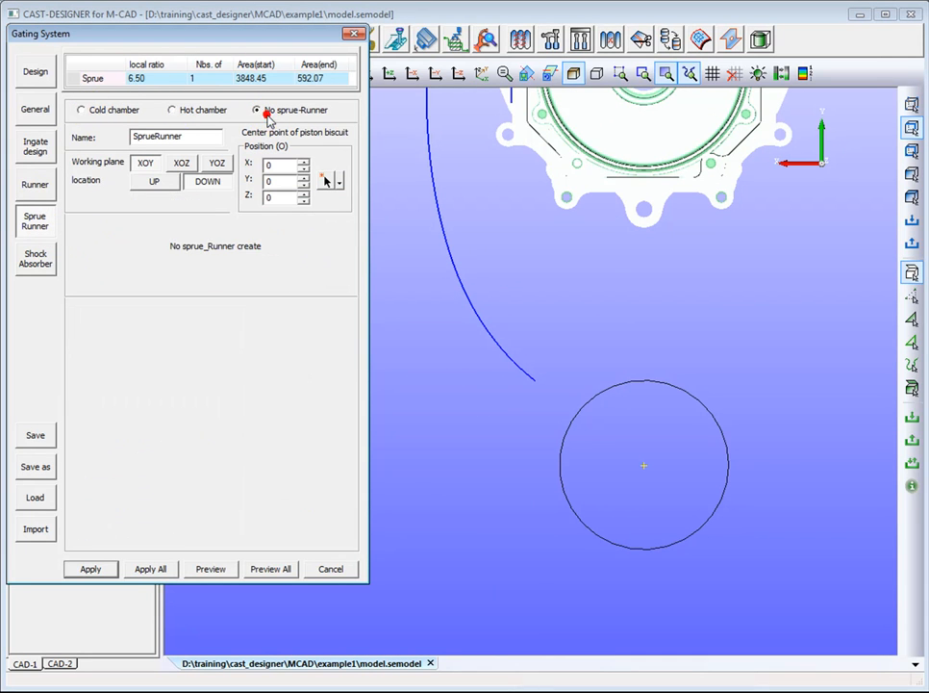
pyautogui.click(82, 112)
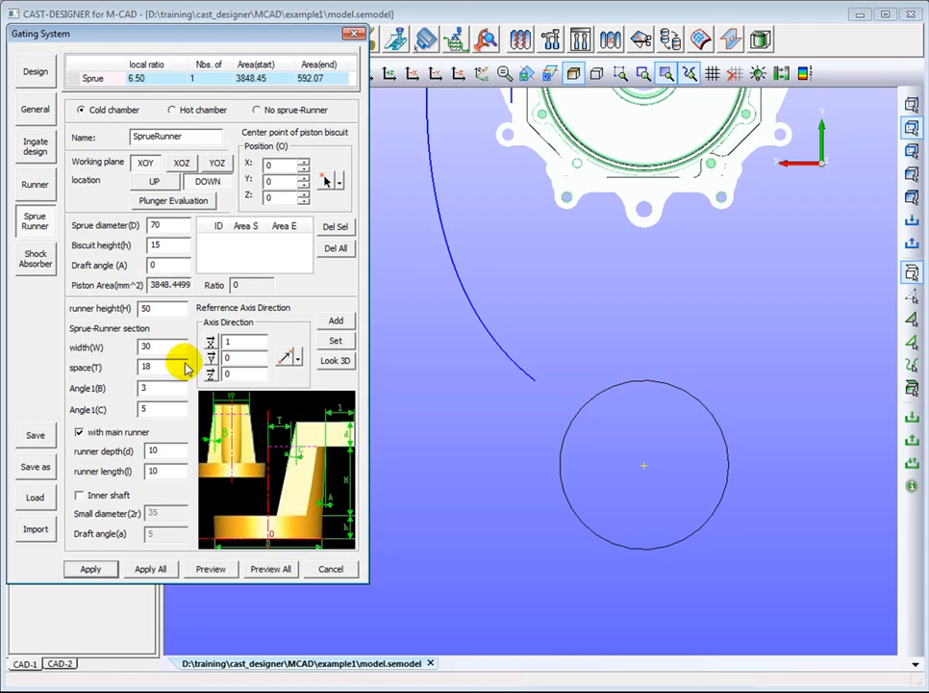
# Place the piston biscuit's centre point on the vertex at the centre of the sprue circle
pyautogui.click(339, 181)
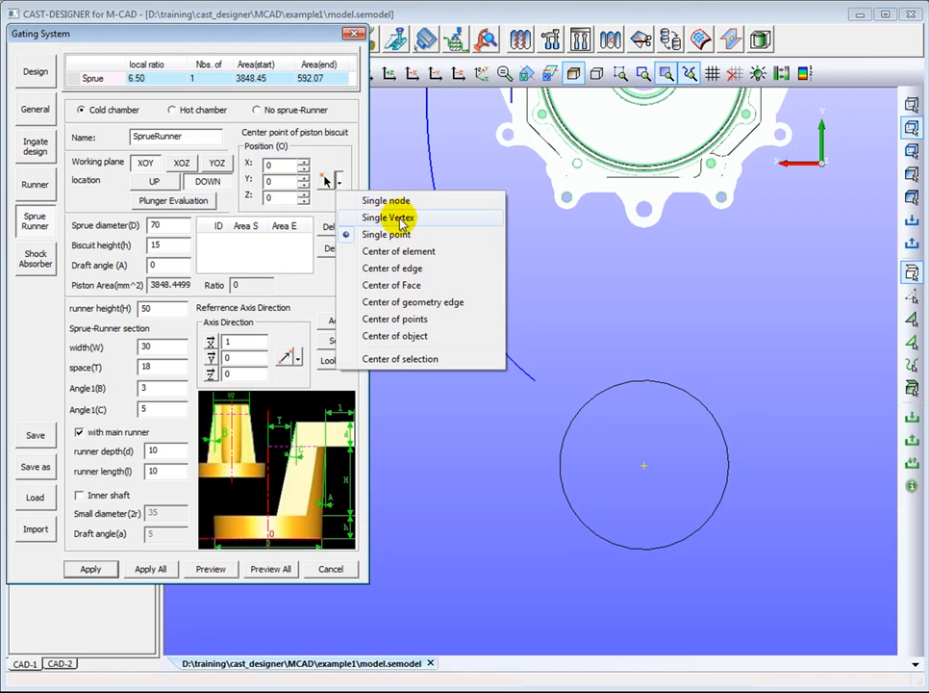
pyautogui.click(399, 219)
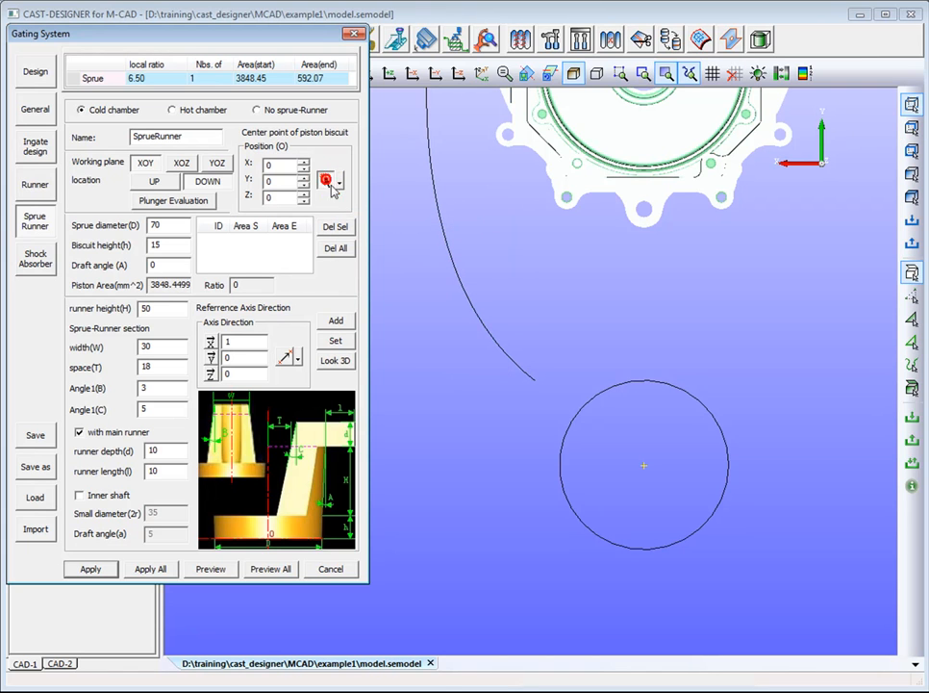
pyautogui.click(644, 467)
pyautogui.click(643, 468)
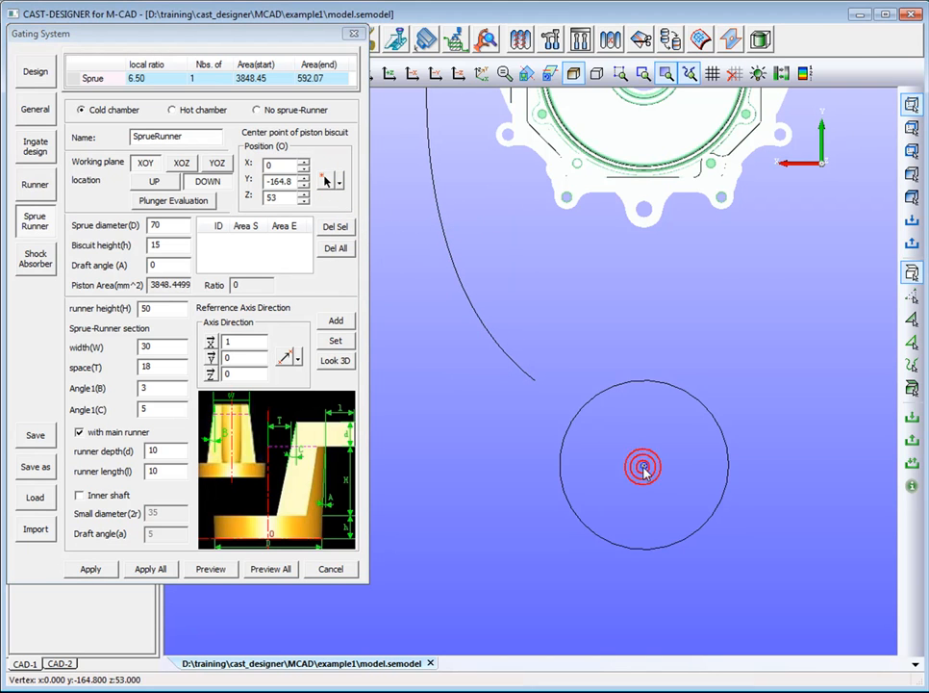
# Set the sprue runner's draft angle 3, height 38, width 28, space 9, angles B 10 and C 12, runner depth 25 and length 28
pyautogui.doubleClick(169, 261)
pyautogui.write('3')
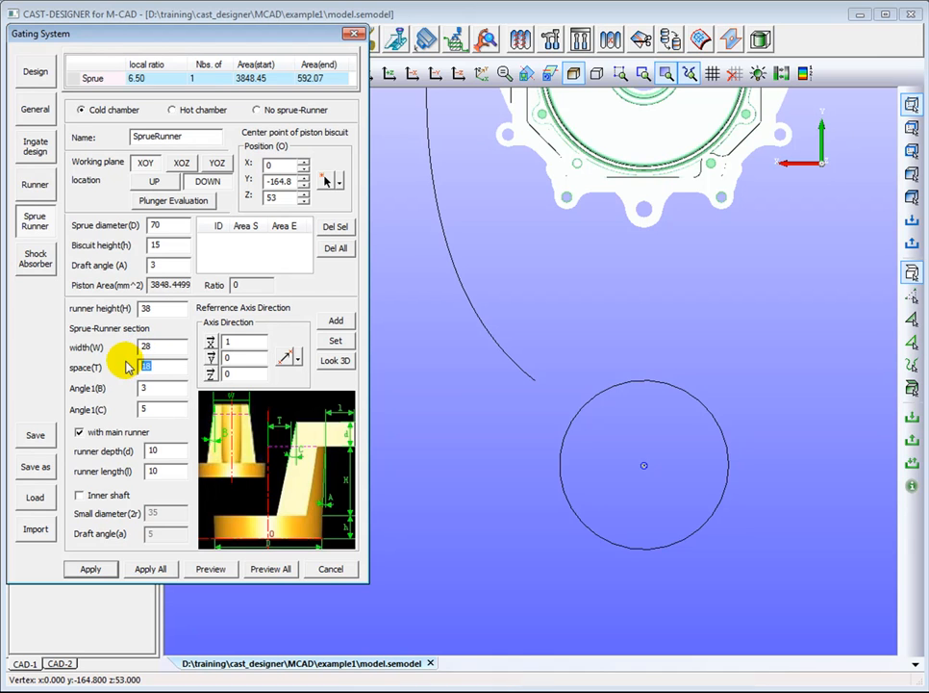
pyautogui.write('9')
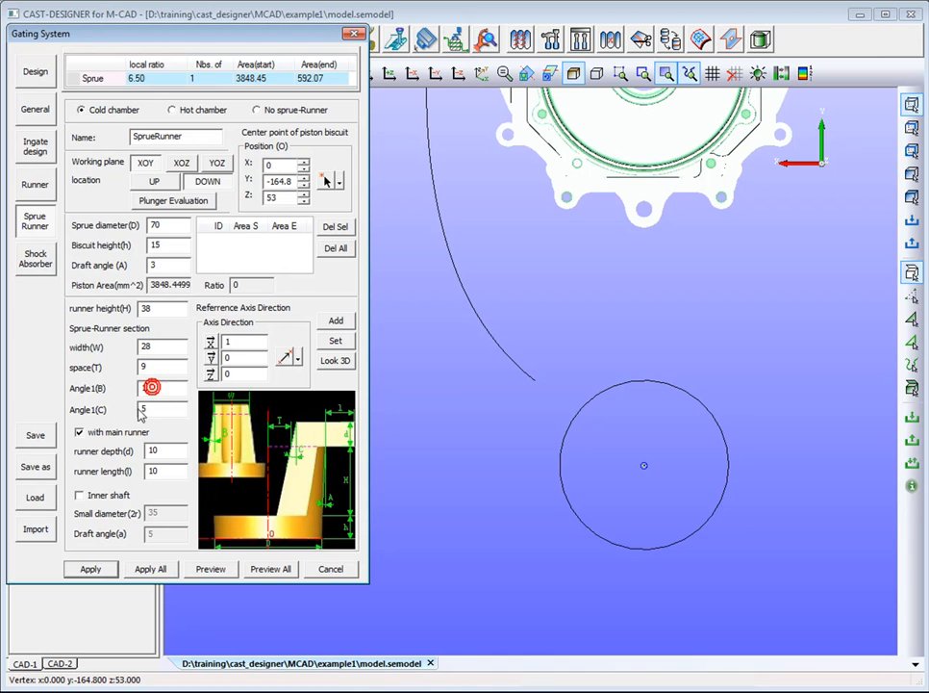
pyautogui.write('12')
pyautogui.write('25')
pyautogui.write('28')
# Define the sprue runner's axis direction from the circle's centre to the end vertex of the main runner's track line, with Z 0
pyautogui.click(297, 358)
pyautogui.click(338, 396)
pyautogui.click(647, 468)
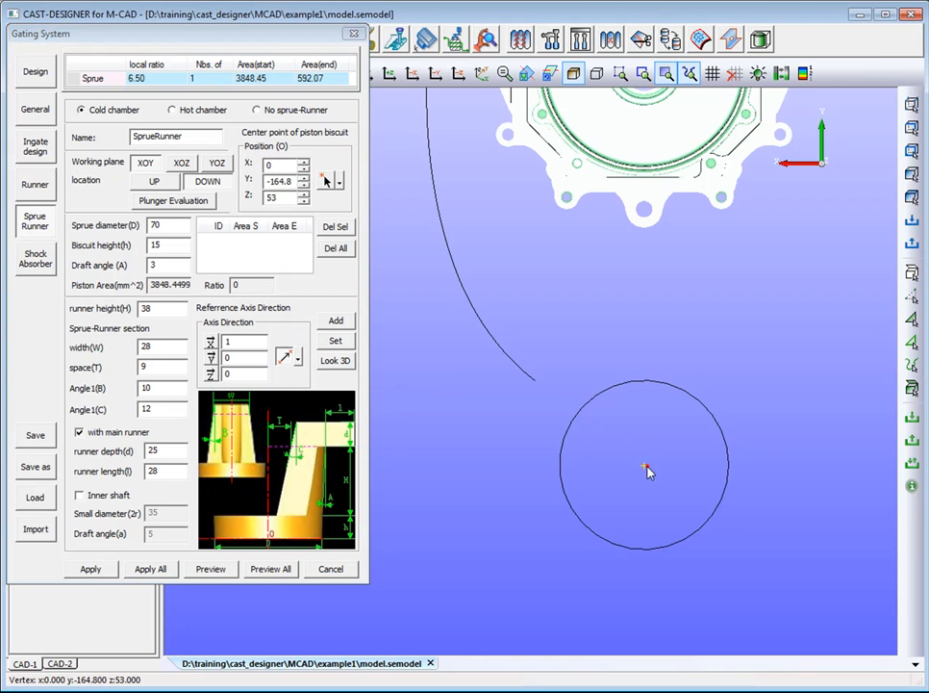
pyautogui.click(538, 385)
pyautogui.doubleClick(252, 374)
pyautogui.write('0')
# Check the sprue runner's 3D shape beside the track line and add it to the sprue section list
pyautogui.click(334, 360)
pyautogui.moveTo(530, 442); pyautogui.dragTo(662, 529, button='middle')
pyautogui.click(334, 324)
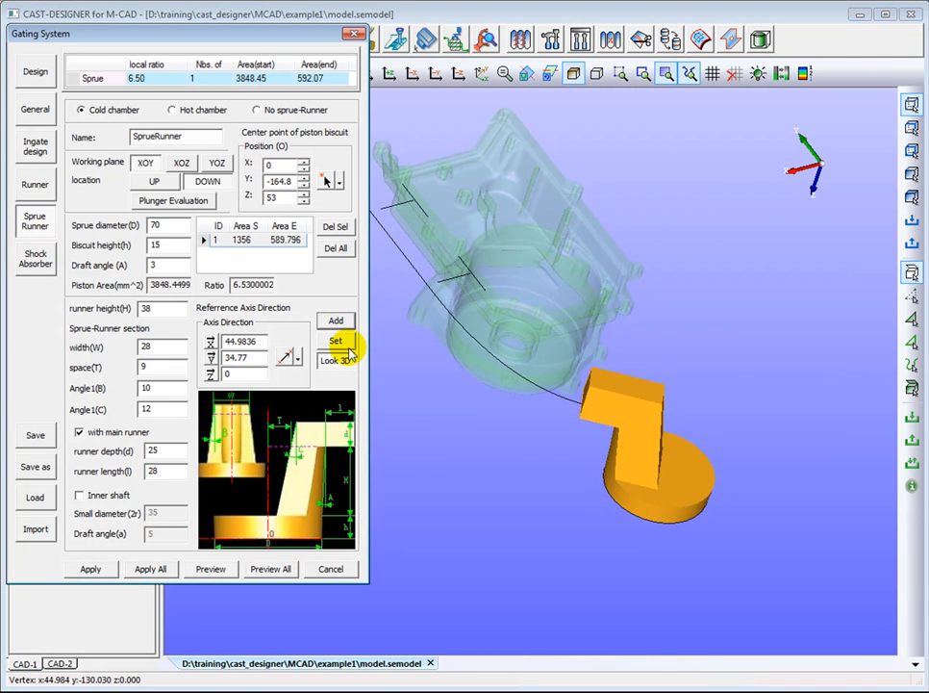
pyautogui.click(333, 364)
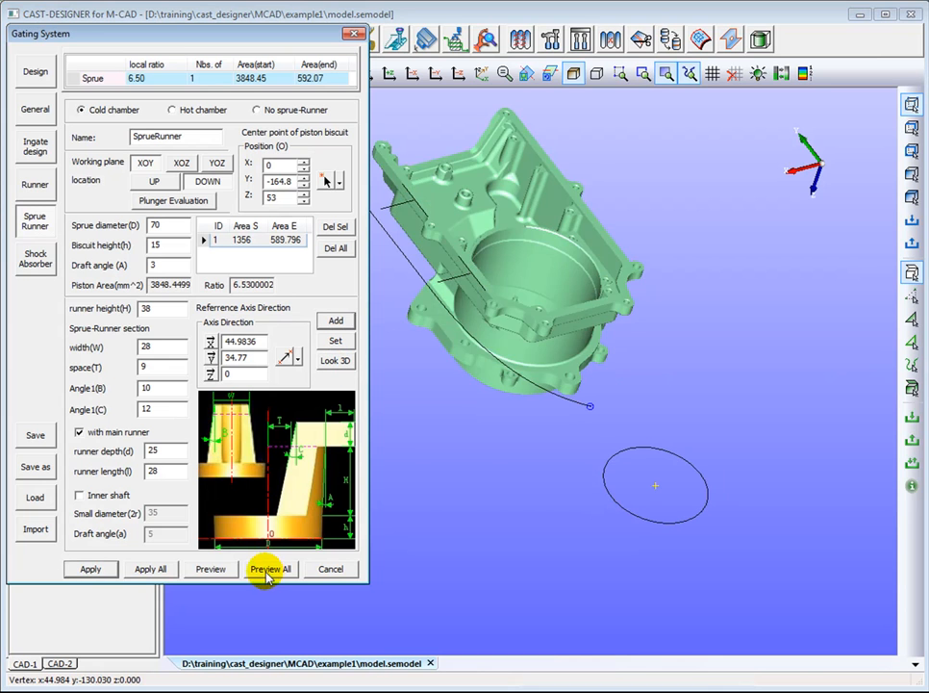
# Preview the complete gating system on the housing, generate all of its parts and close the gating design
pyautogui.click(270, 570)
pyautogui.moveTo(423, 517); pyautogui.dragTo(554, 581, button='middle')
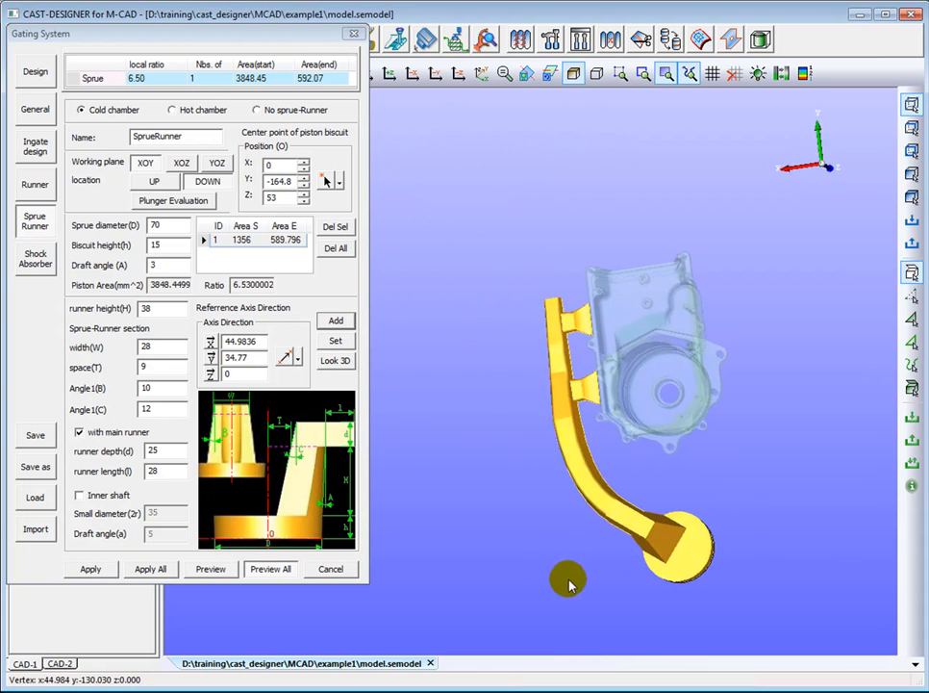
pyautogui.click(268, 570)
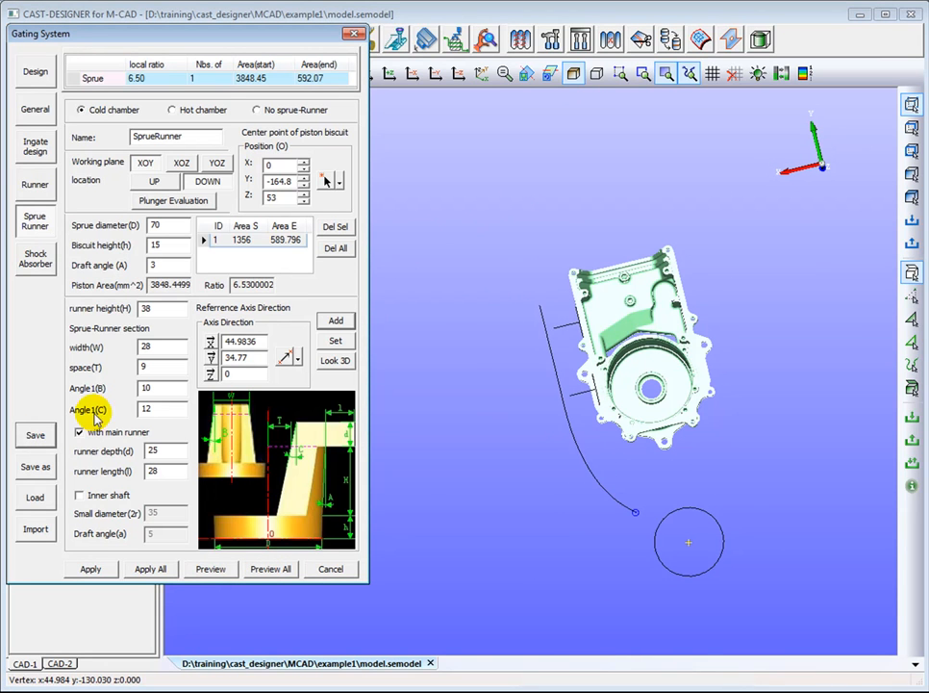
pyautogui.click(164, 569)
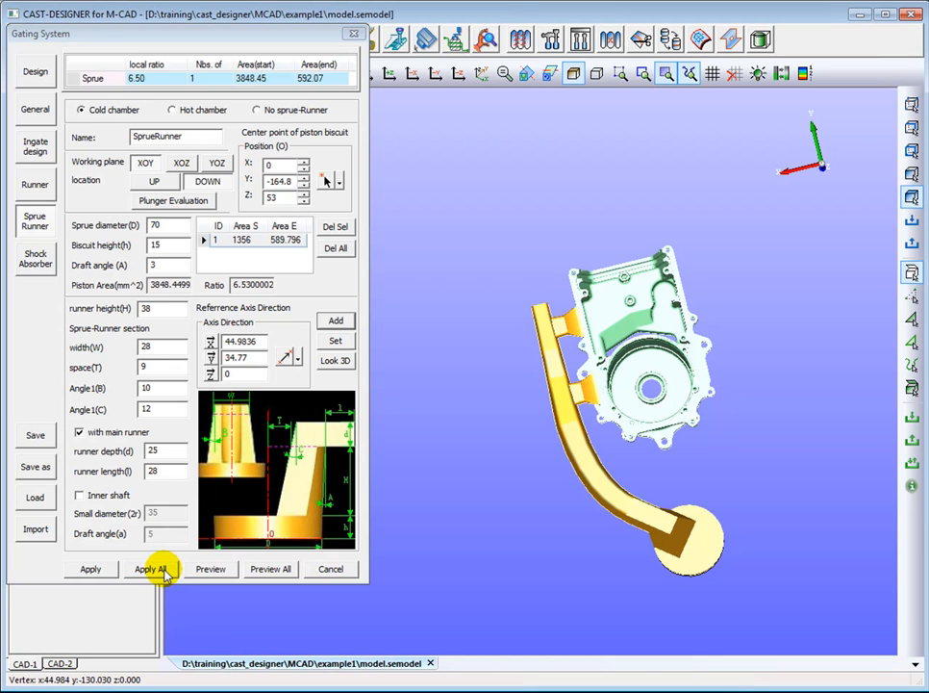
pyautogui.click(318, 569)
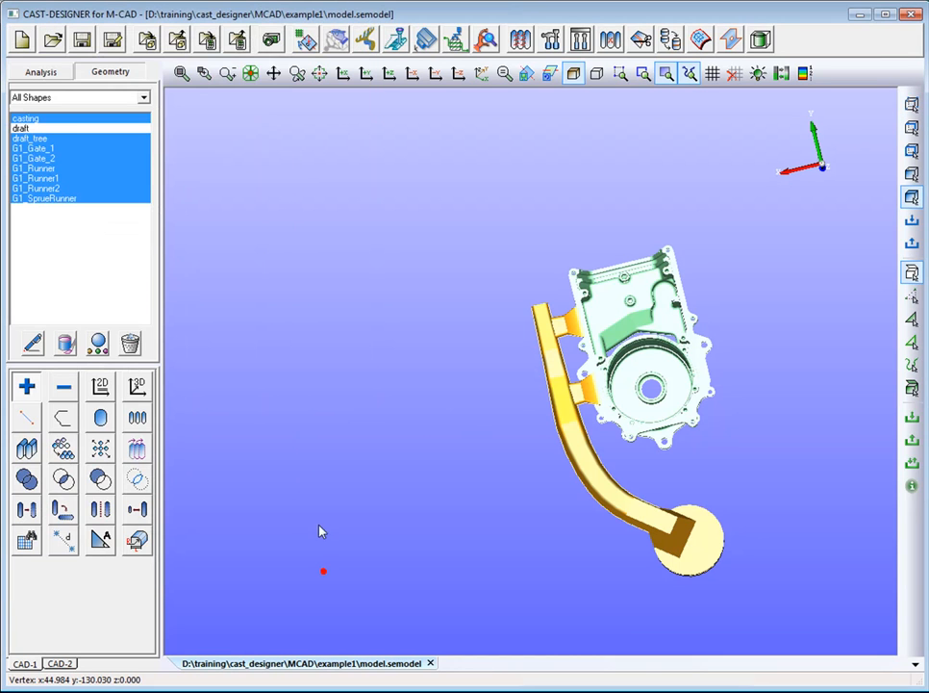
# Show the draft sketch and hide draft_tree, then view the housing square to the XY plane
pyautogui.click(182, 74)
pyautogui.moveTo(427, 390); pyautogui.dragTo(380, 455, button='middle')
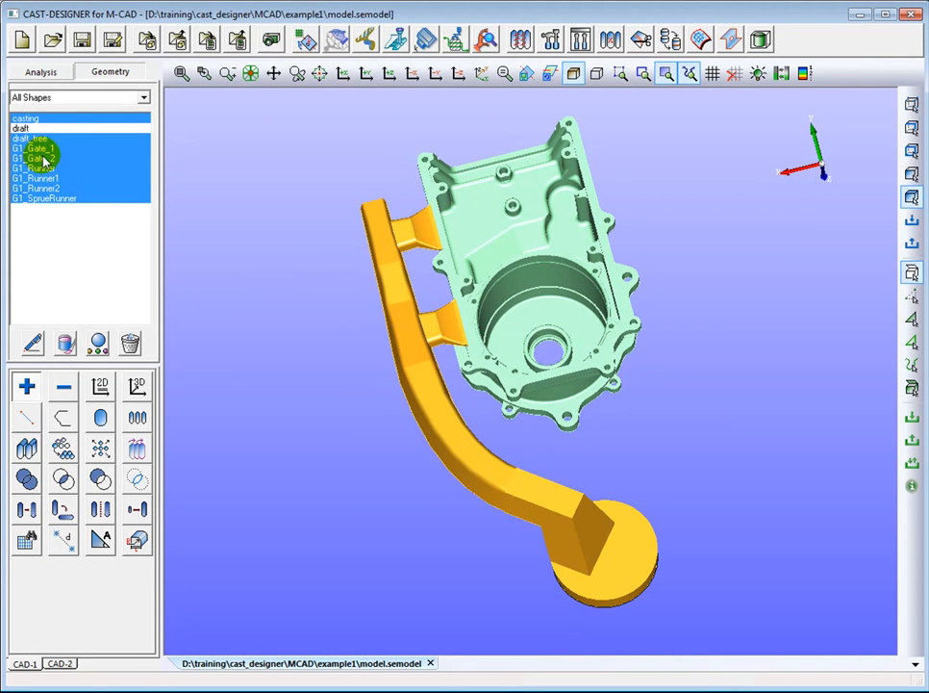
pyautogui.click(26, 138)
pyautogui.moveTo(477, 352); pyautogui.dragTo(505, 209, button='middle')
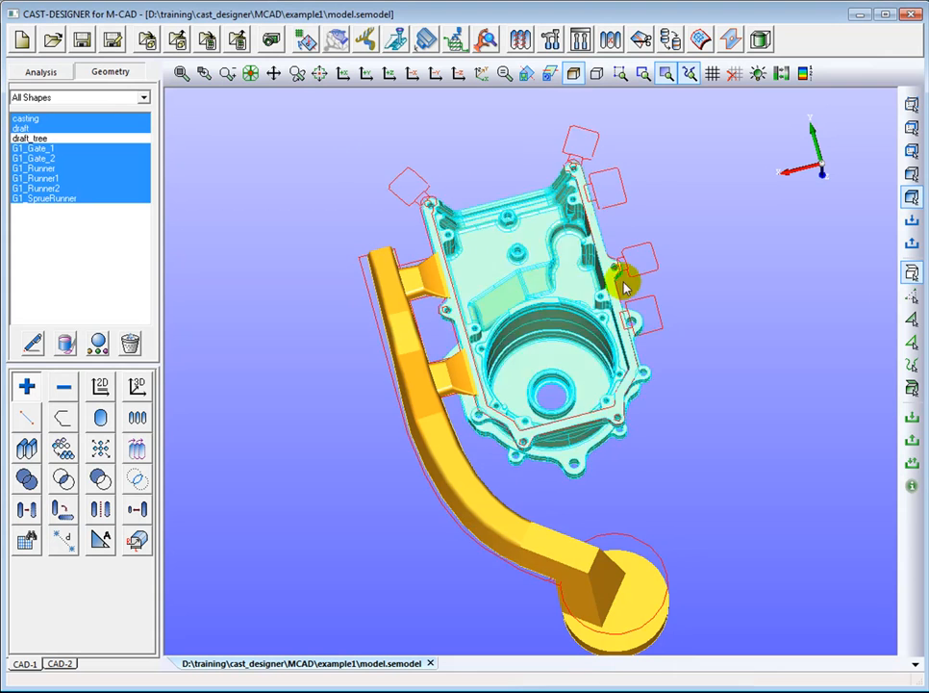
pyautogui.click(550, 74)
pyautogui.moveTo(536, 162); pyautogui.dragTo(527, 270, button='middle')
pyautogui.moveTo(519, 197); pyautogui.dragTo(548, 214)
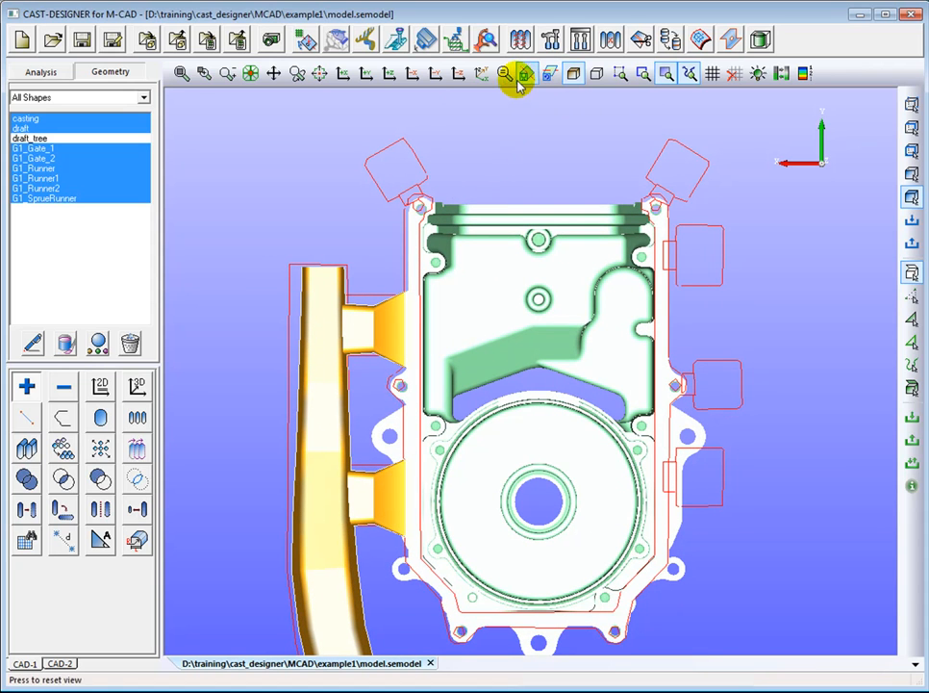
# Start the standard overflow design, compare the Orbicular and Wedge shapes, and set the shape to Rectangular
pyautogui.click(428, 43)
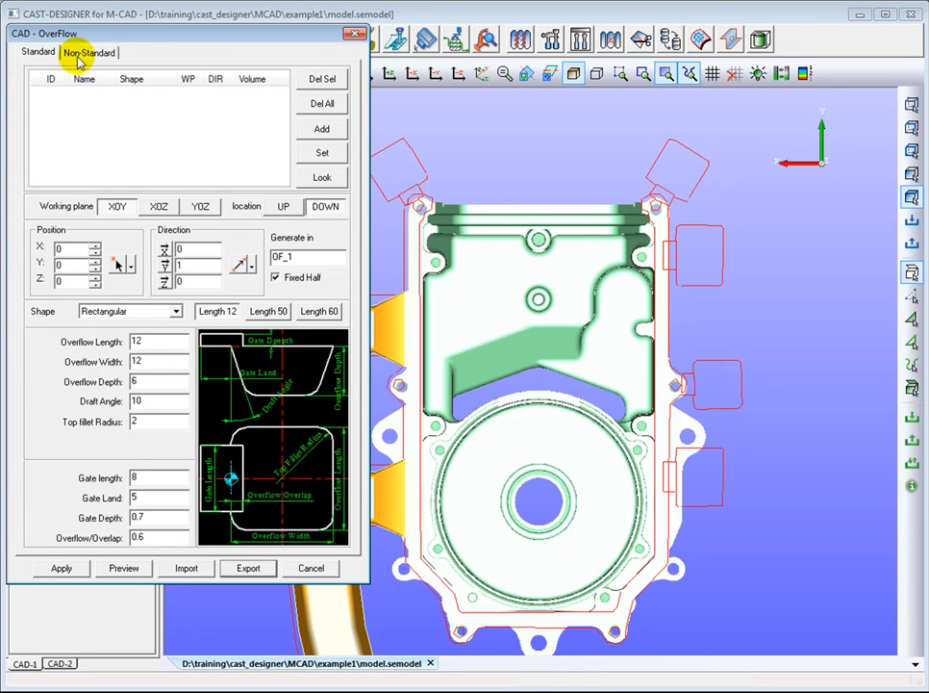
pyautogui.click(172, 314)
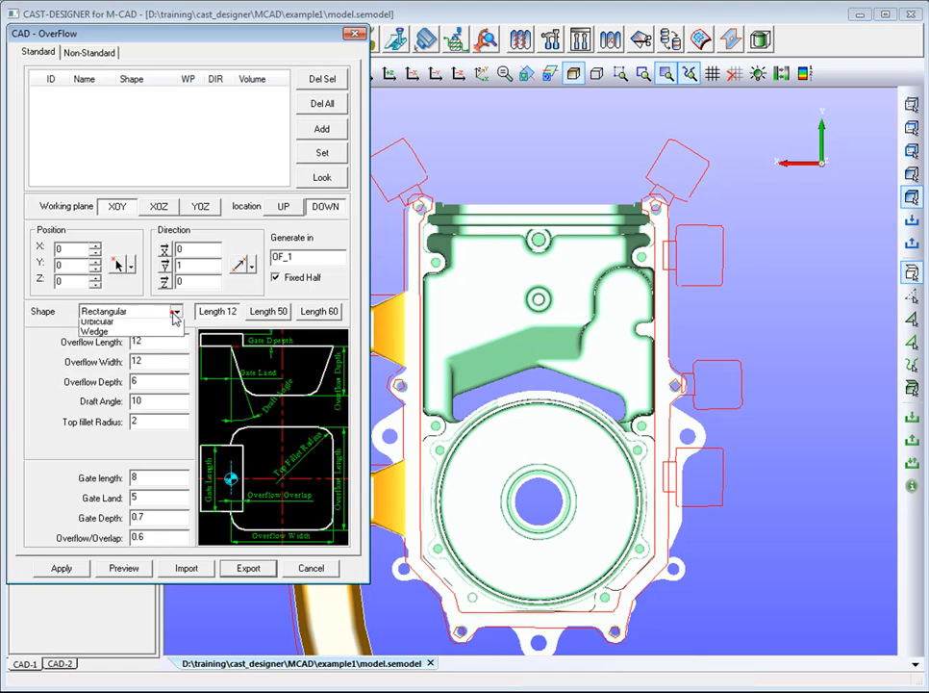
pyautogui.click(161, 335)
pyautogui.click(183, 316)
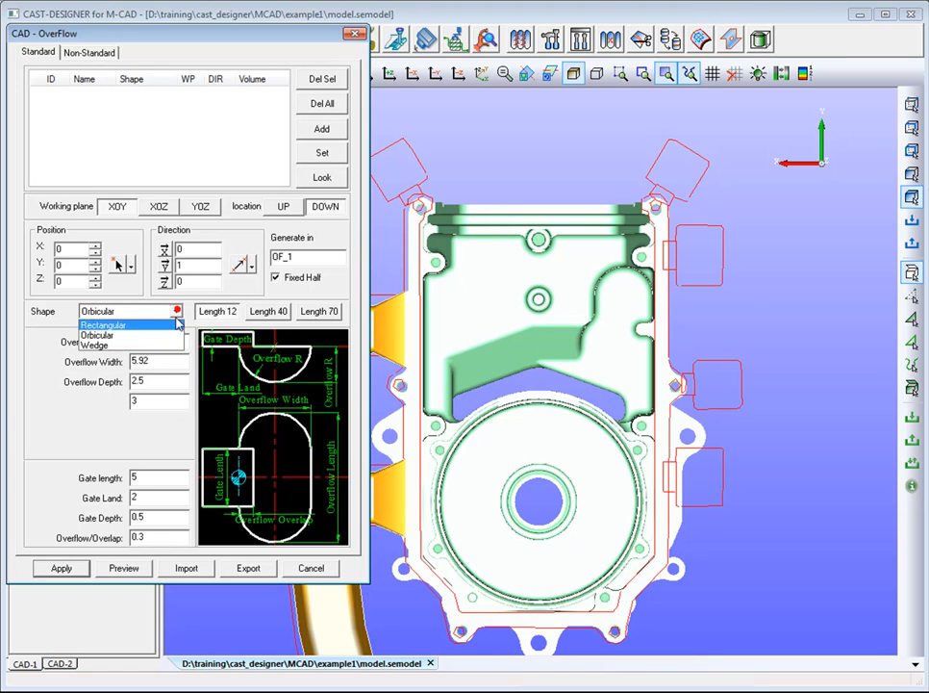
pyautogui.click(160, 343)
pyautogui.click(174, 311)
pyautogui.click(158, 326)
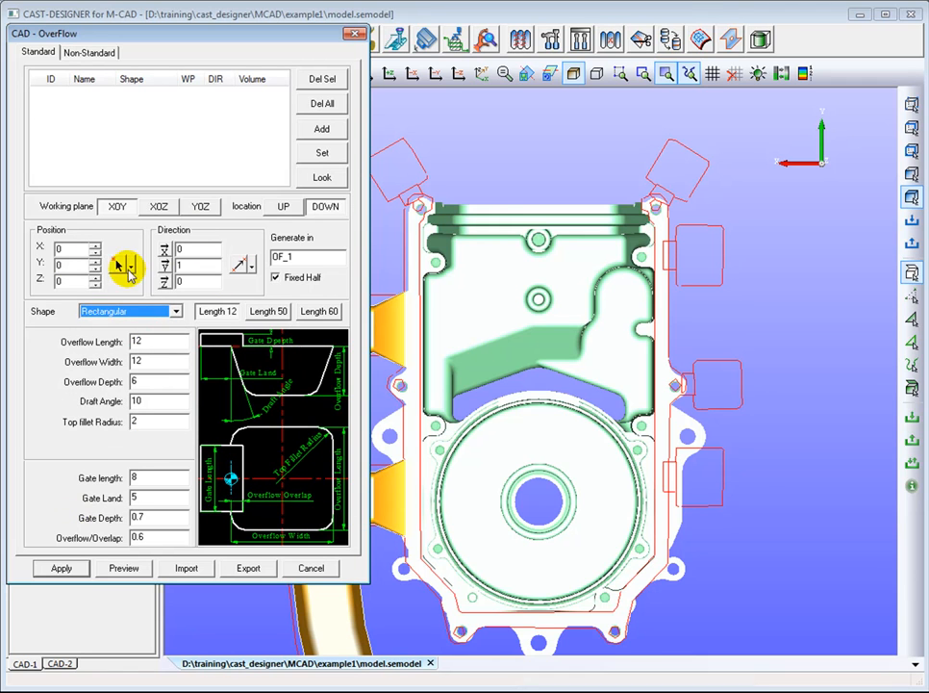
# Position the first overflow at the sketched gate on the housing's upper corner by the ingates, directed along the overflow outline's side
pyautogui.click(130, 264)
pyautogui.click(161, 316)
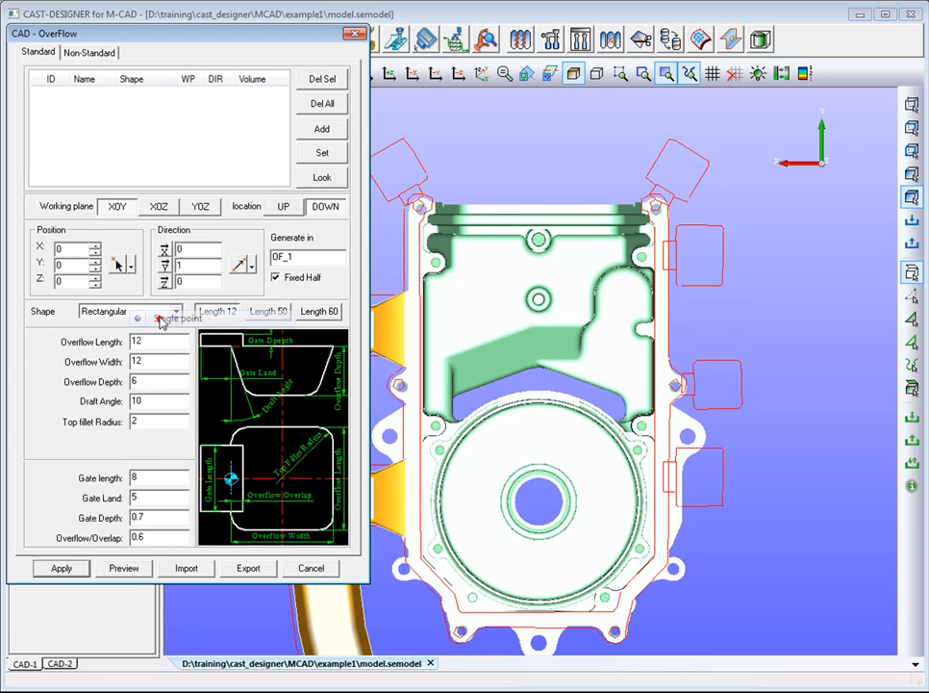
pyautogui.click(117, 267)
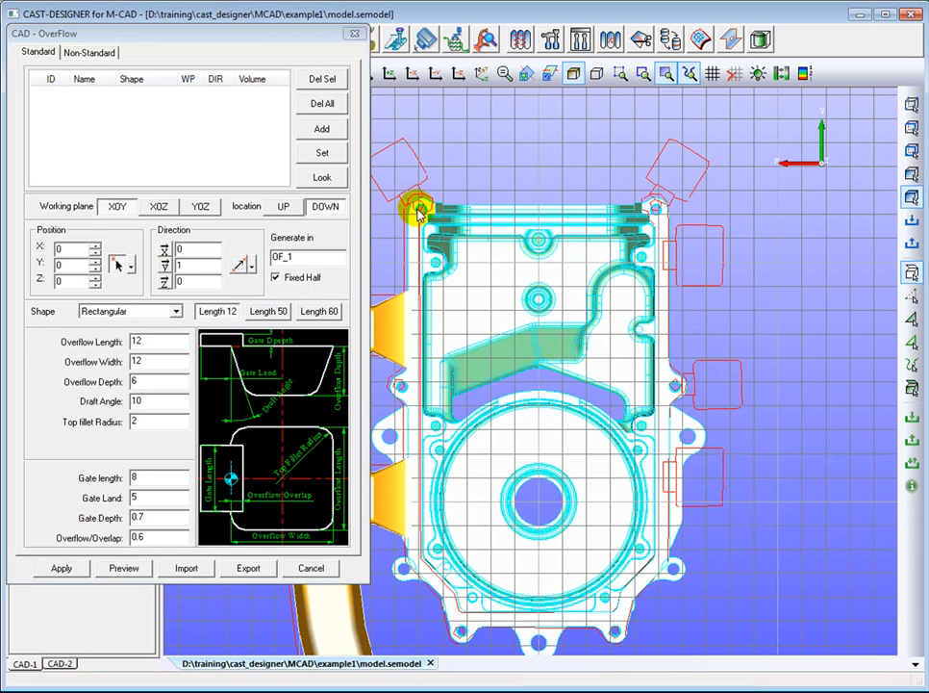
pyautogui.scroll(3, 536, 253)
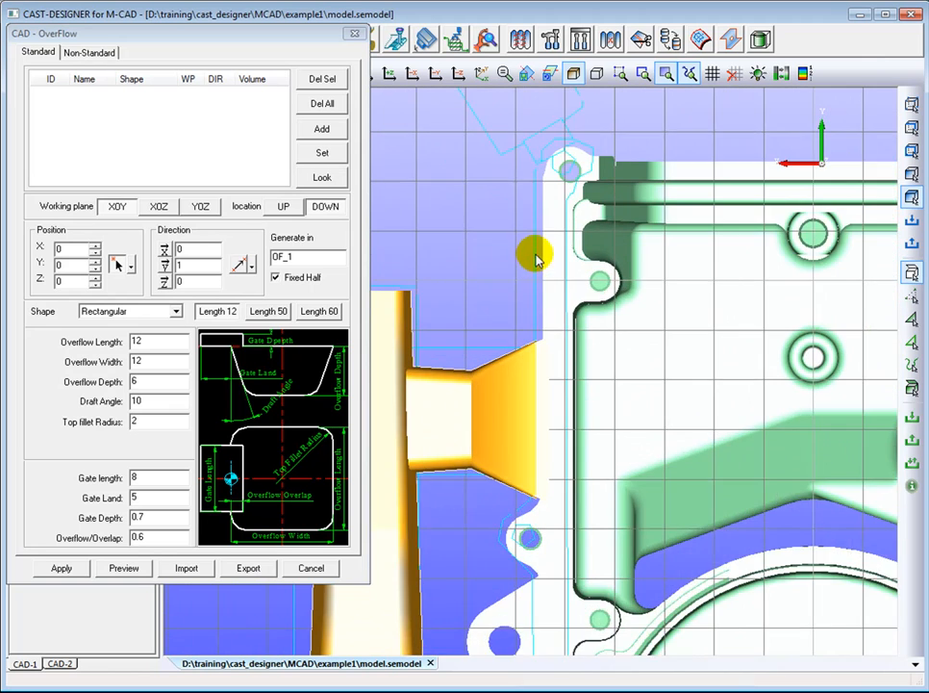
pyautogui.click(546, 329)
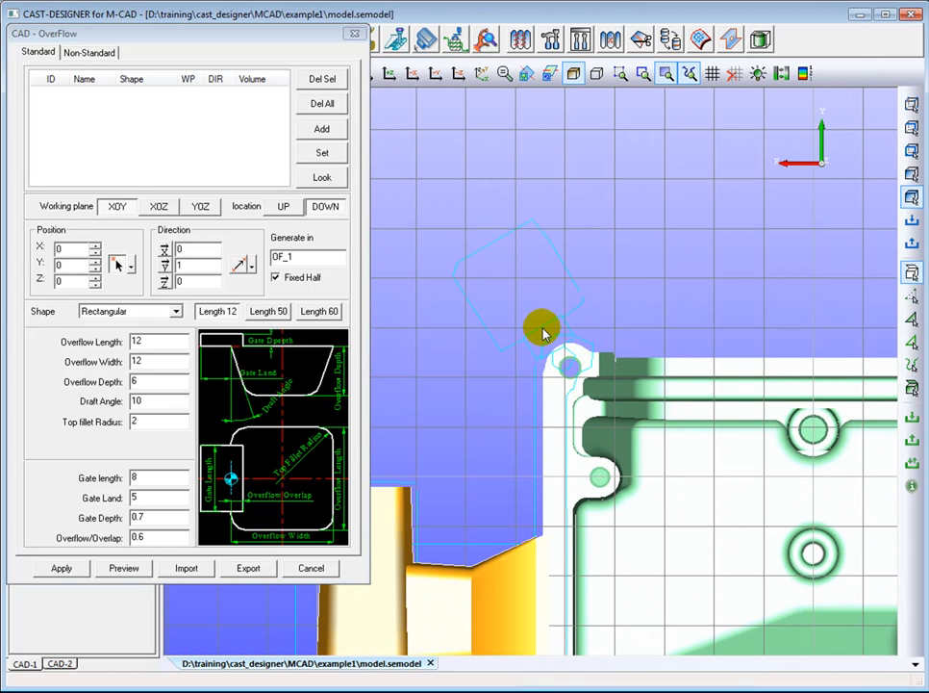
pyautogui.click(545, 334)
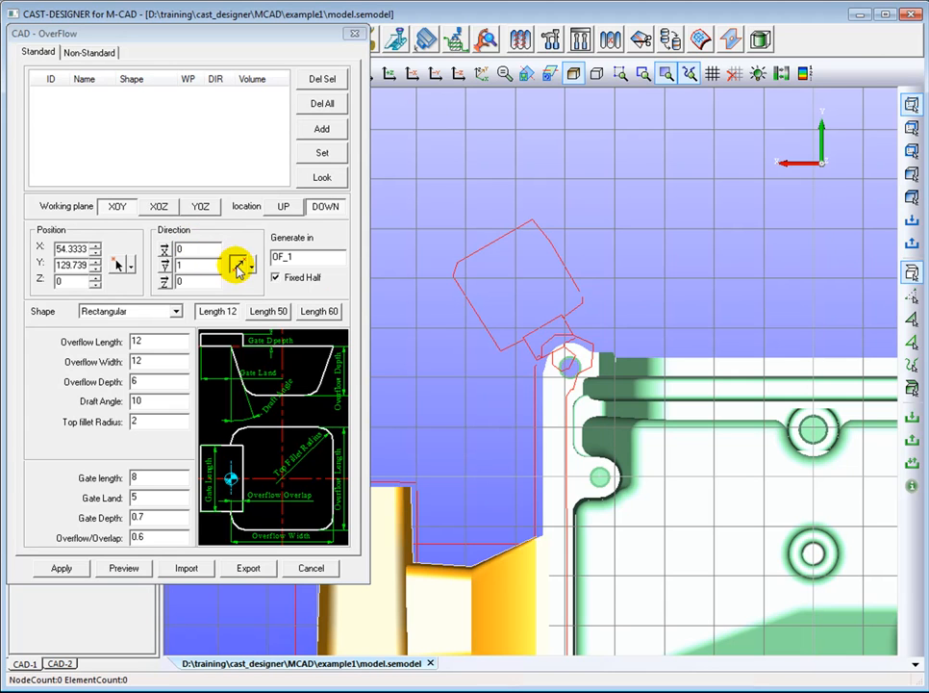
pyautogui.click(500, 356)
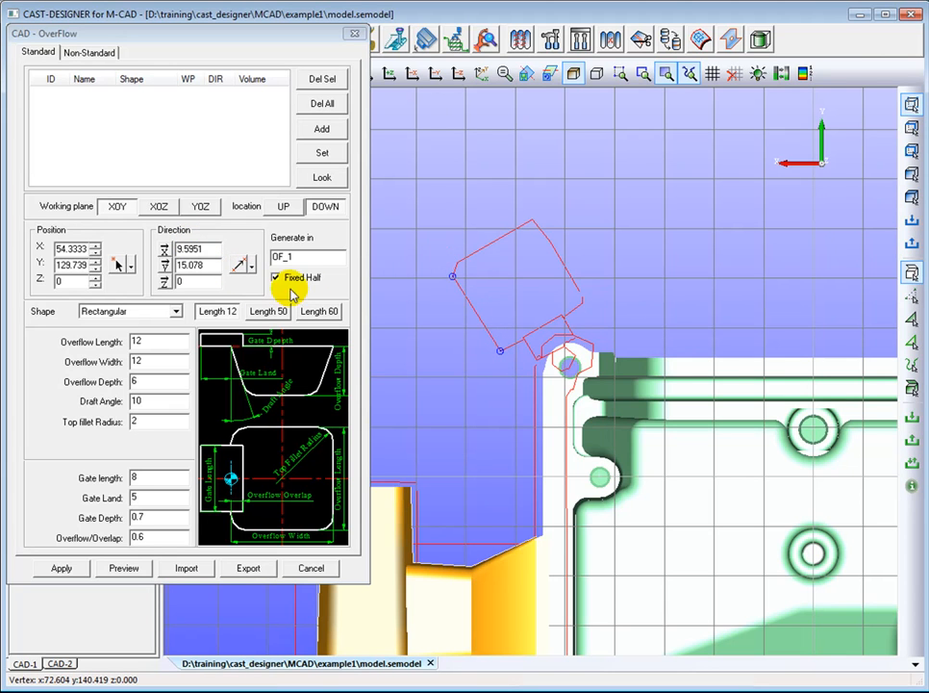
# Set overflow OF_1 to length 20, width 20, depth 10, gate length 9 and gate land 8, preview it and add it to the list
pyautogui.click(162, 343)
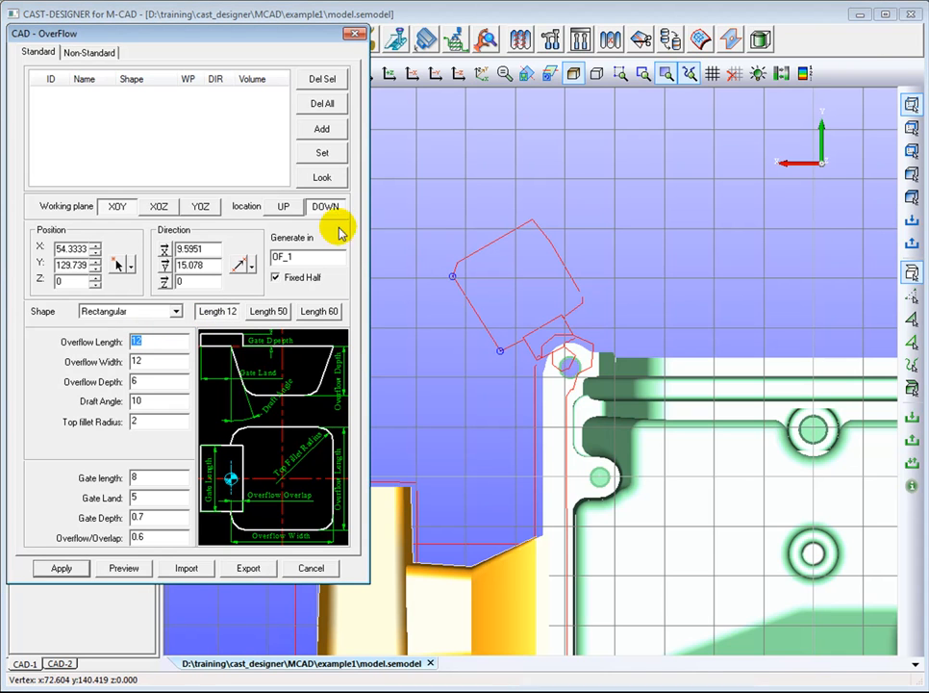
pyautogui.click(321, 177)
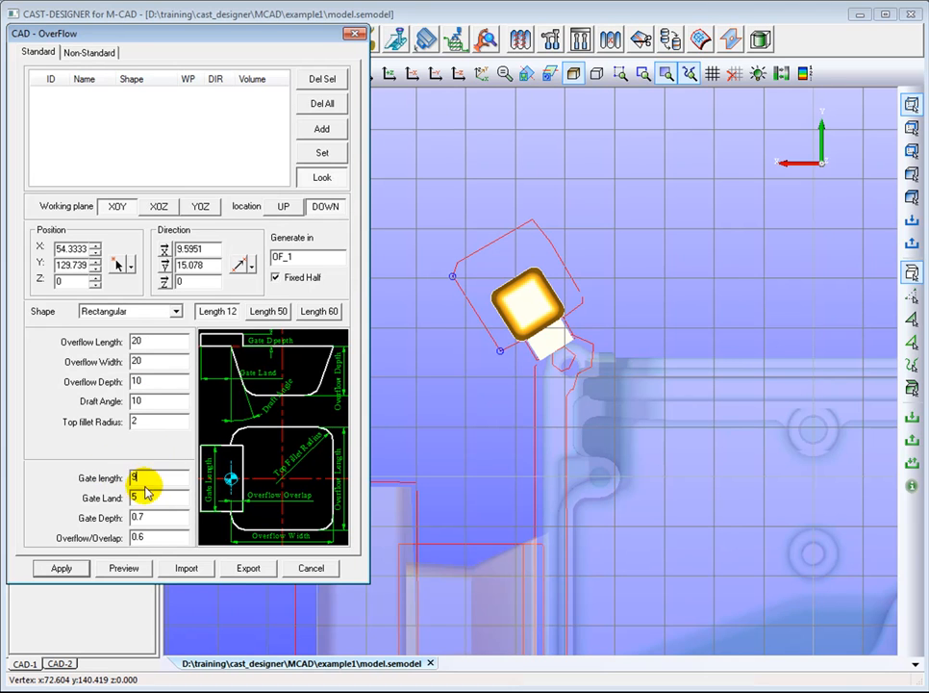
pyautogui.click(314, 182)
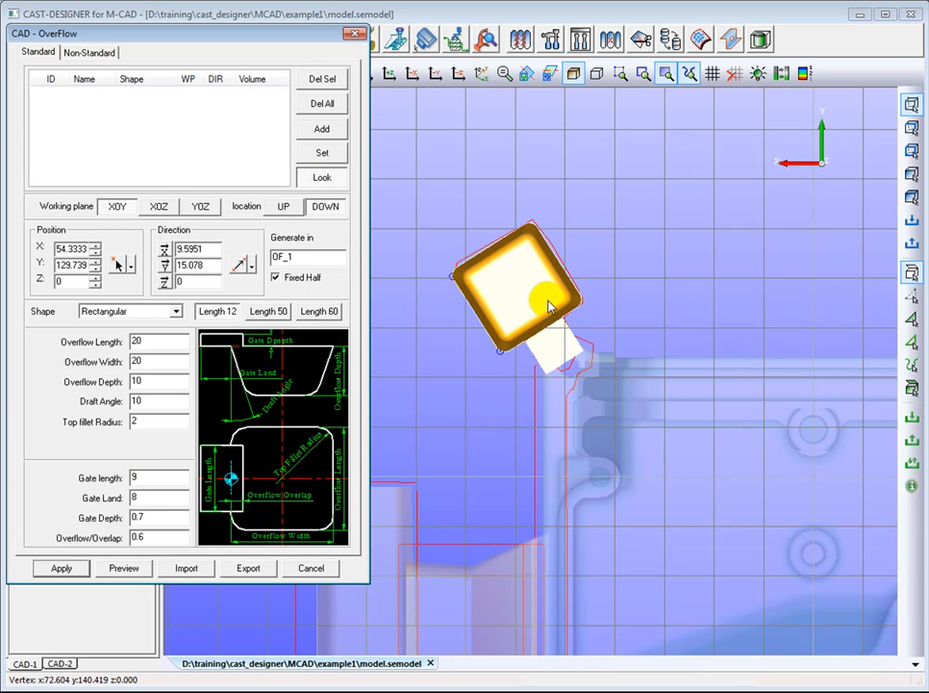
pyautogui.click(320, 130)
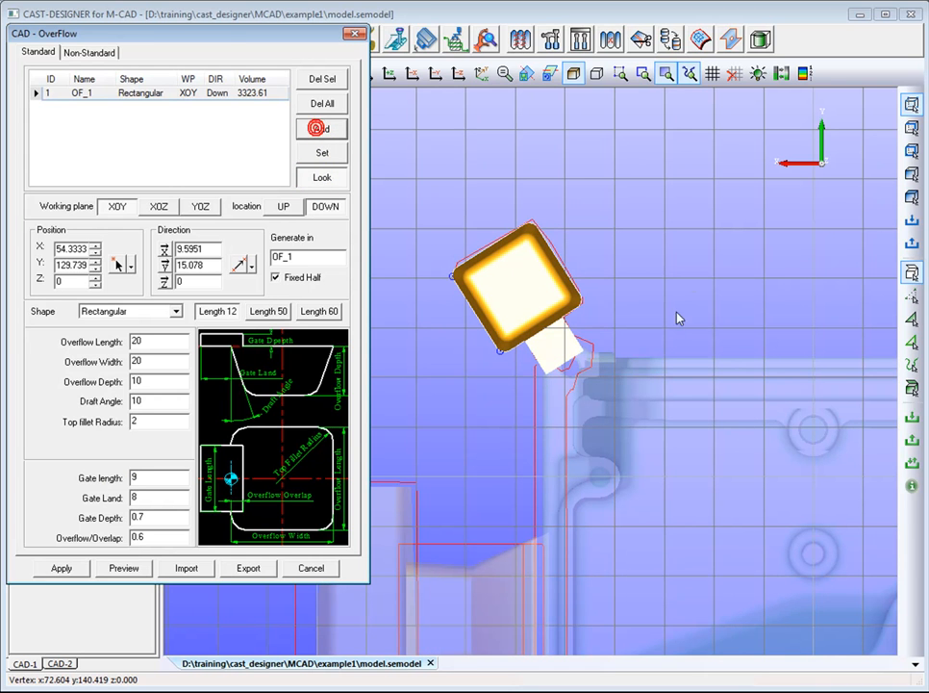
# Mirror overflow OF_1 across a plane at the center of the housing's upper edge, with the normal along X
pyautogui.scroll(-3, 546, 301)
pyautogui.scroll(-3, 428, 319)
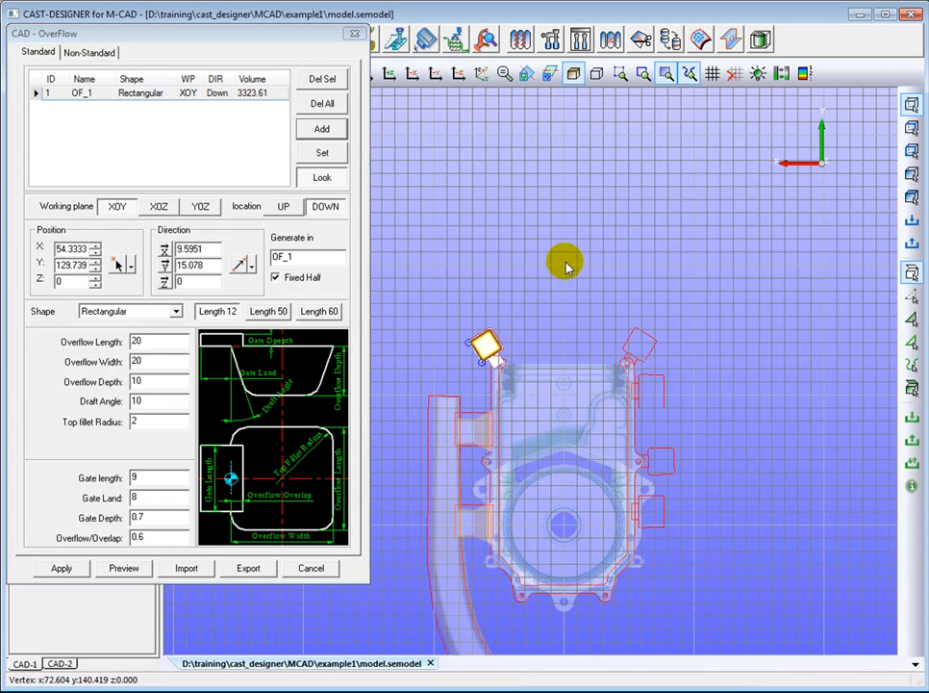
pyautogui.click(321, 177)
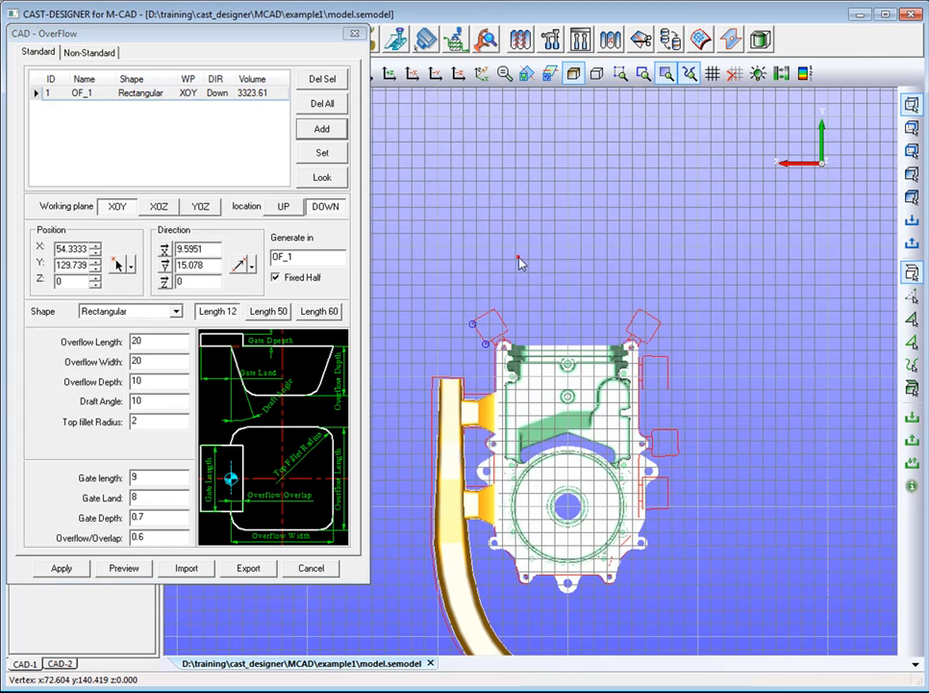
pyautogui.scroll(4, 465, 260)
pyautogui.click(97, 95)
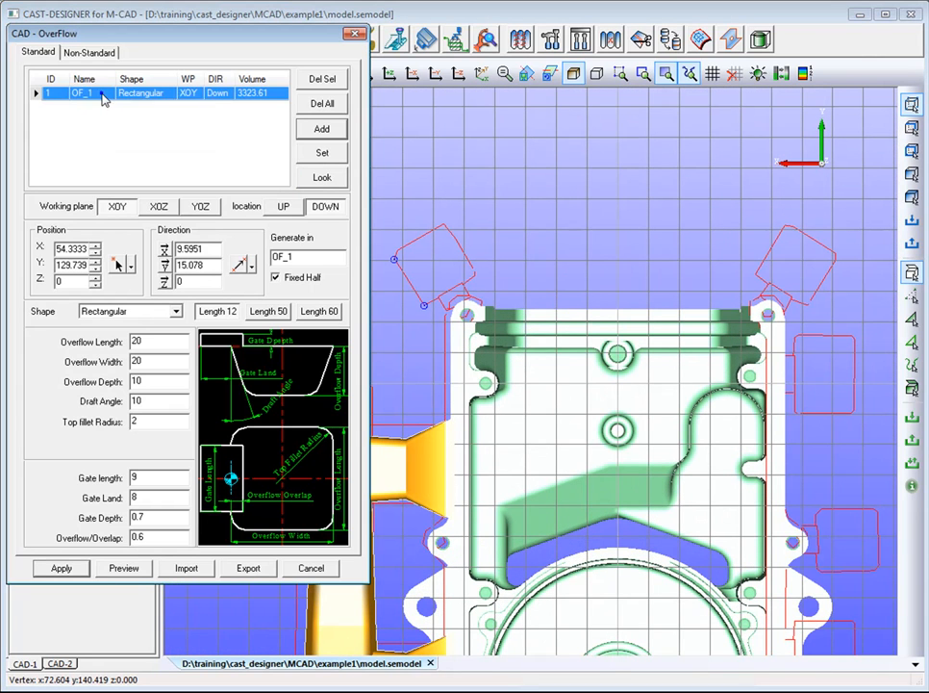
pyautogui.rightClick(103, 94)
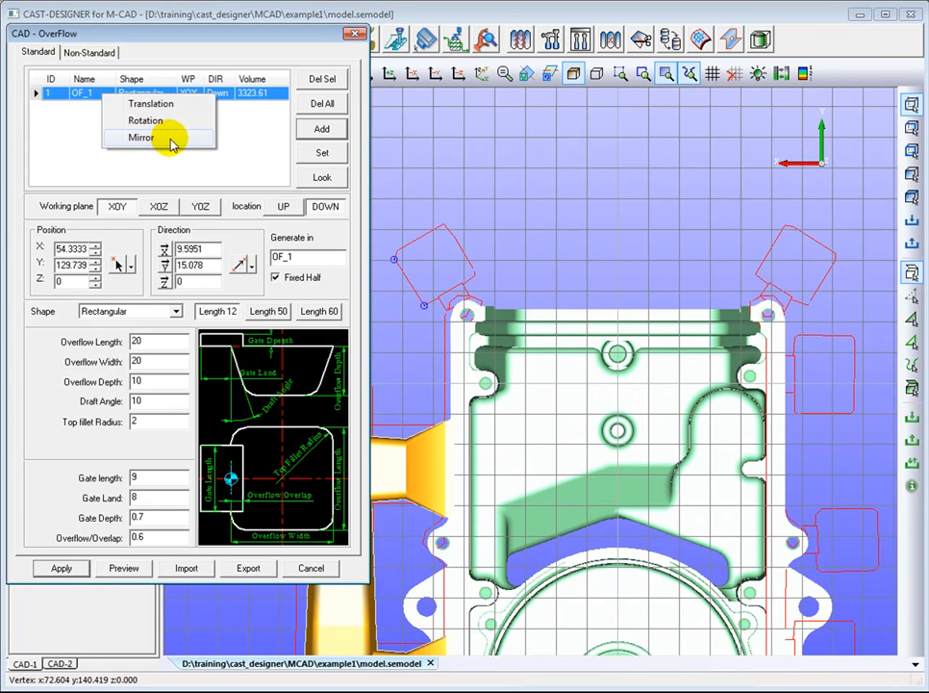
pyautogui.click(171, 140)
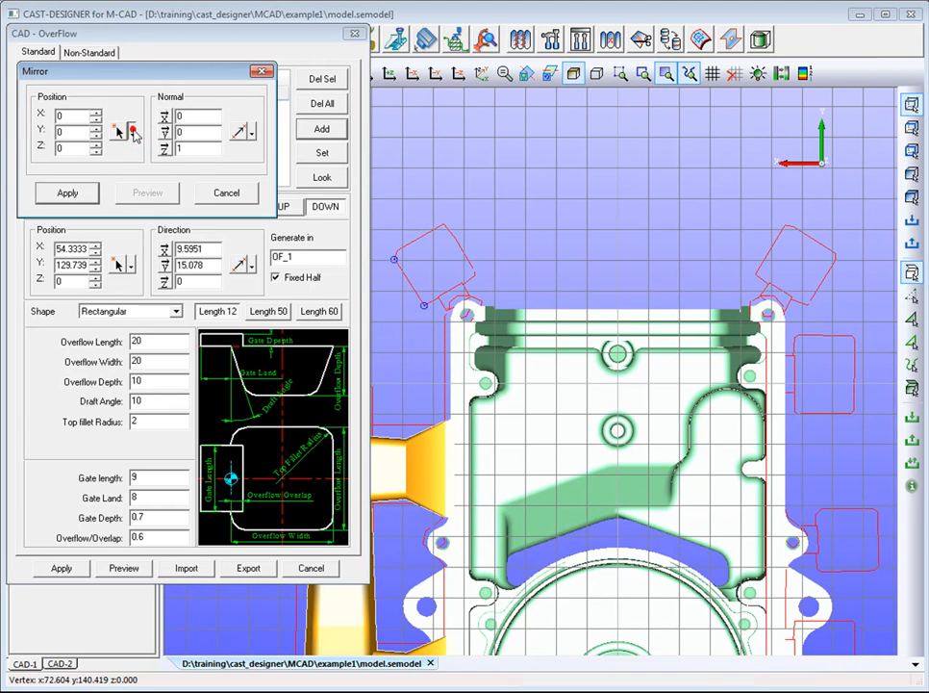
pyautogui.click(131, 132)
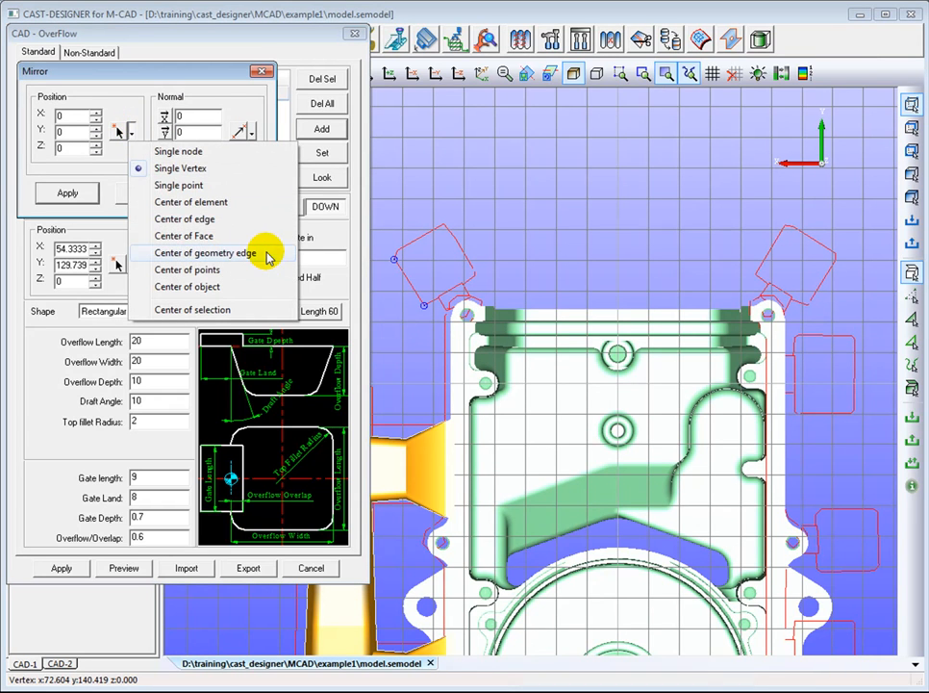
pyautogui.click(269, 254)
pyautogui.click(118, 132)
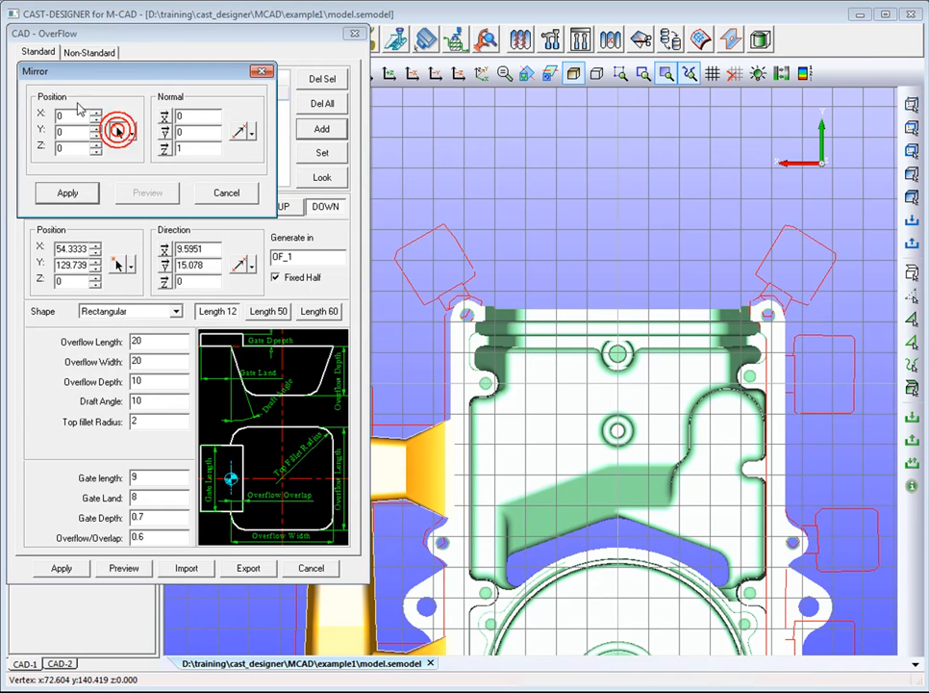
pyautogui.click(584, 308)
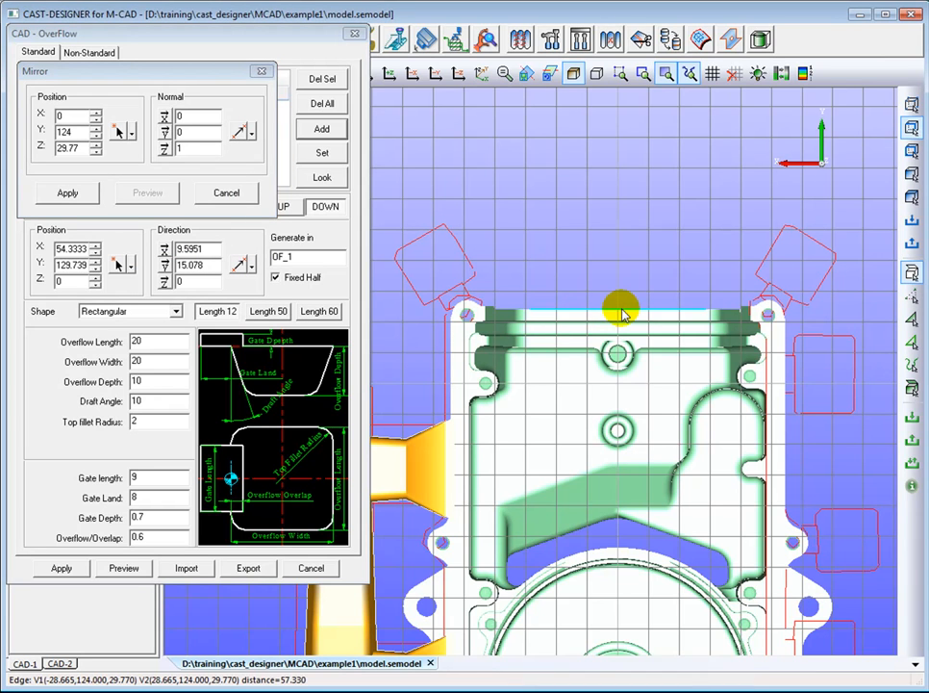
pyautogui.click(165, 116)
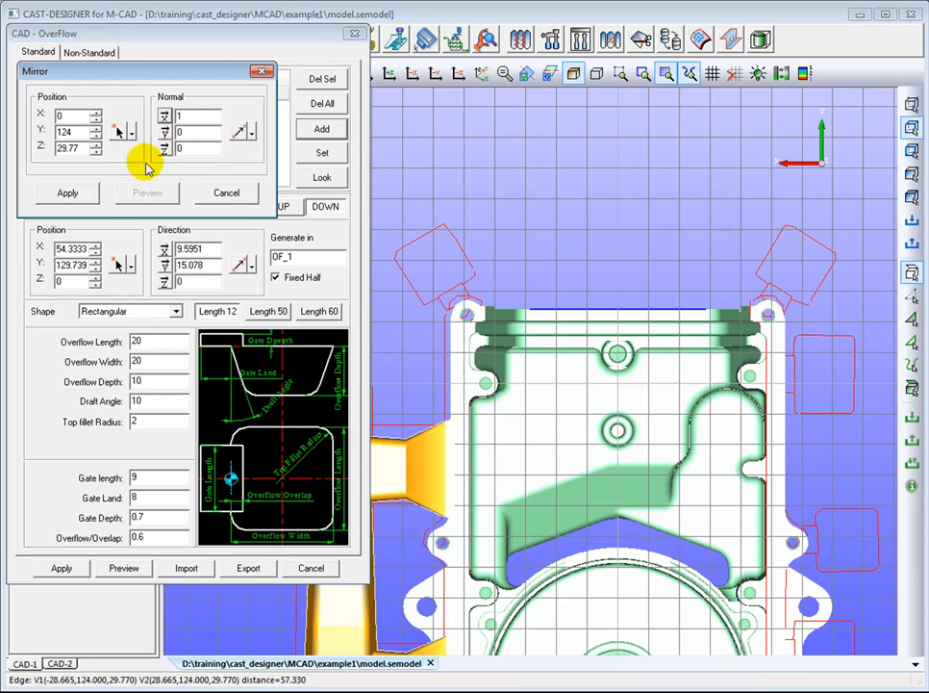
pyautogui.click(68, 193)
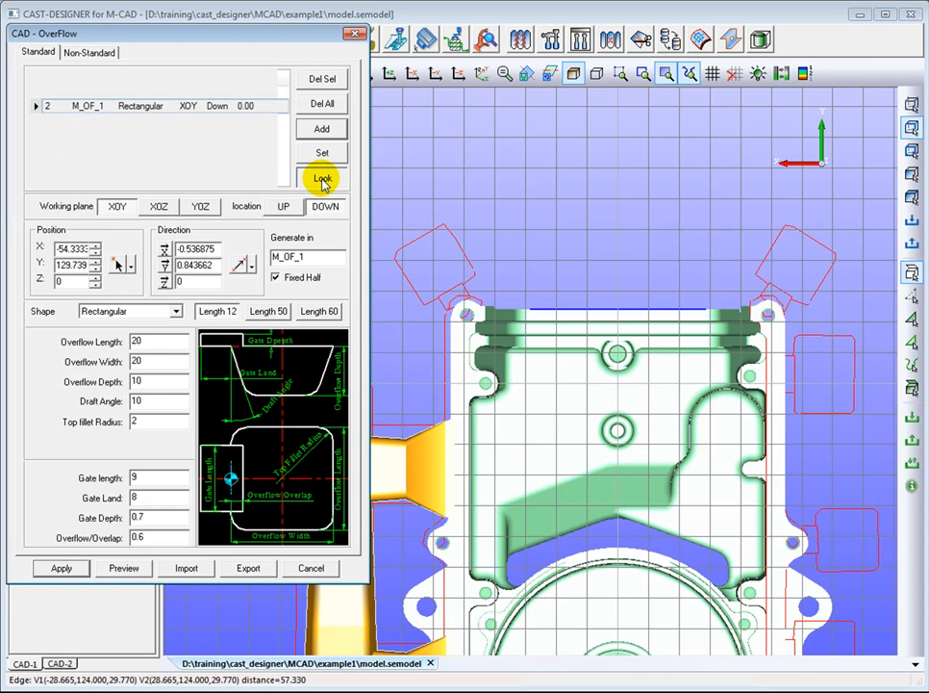
# Preview overflow OF_1 together with its mirrored copy on the housing's upper corners
pyautogui.click(324, 183)
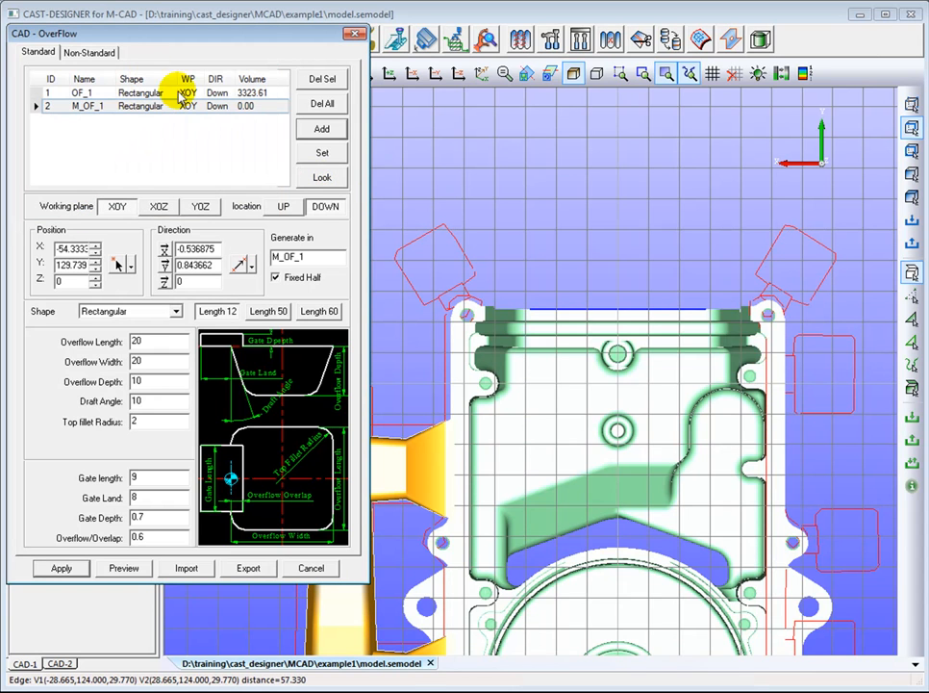
pyautogui.click(139, 92)
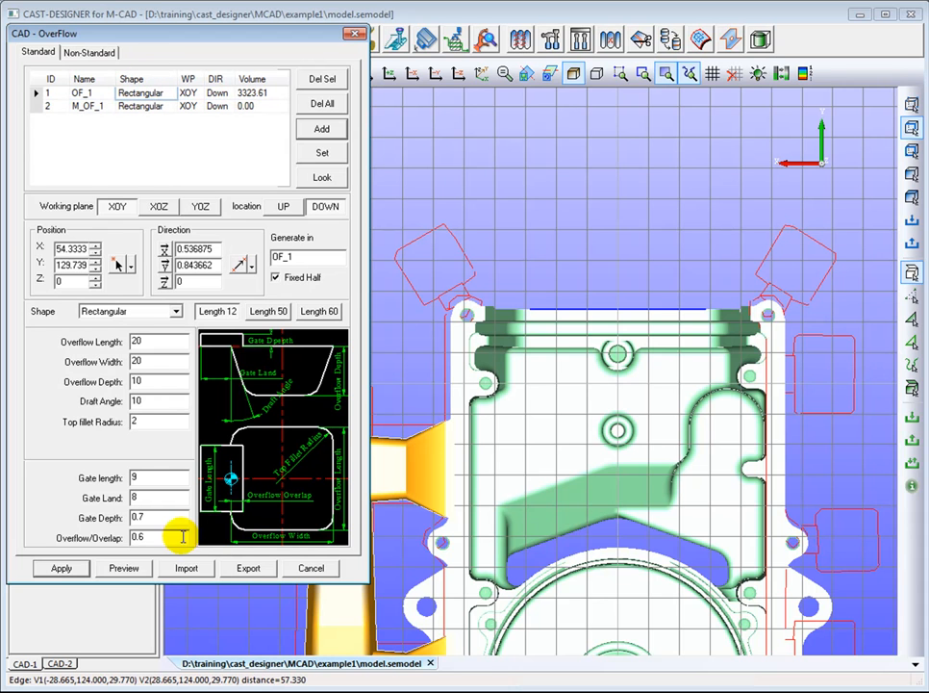
pyautogui.click(135, 571)
pyautogui.moveTo(618, 438); pyautogui.dragTo(594, 387, button='middle')
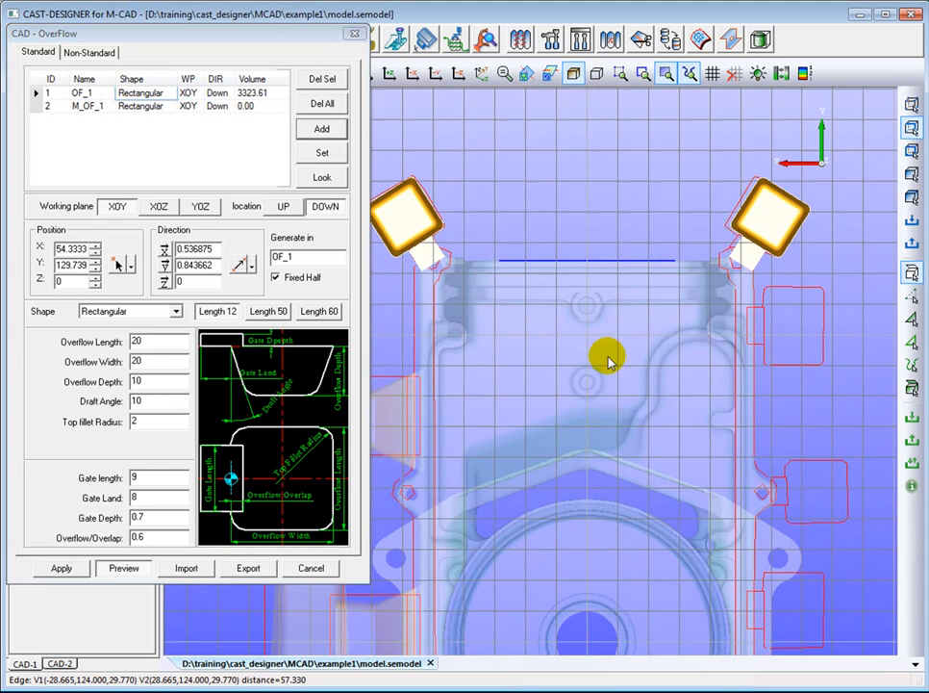
pyautogui.scroll(-4, 616, 402)
pyautogui.moveTo(648, 421); pyautogui.dragTo(619, 333, button='middle')
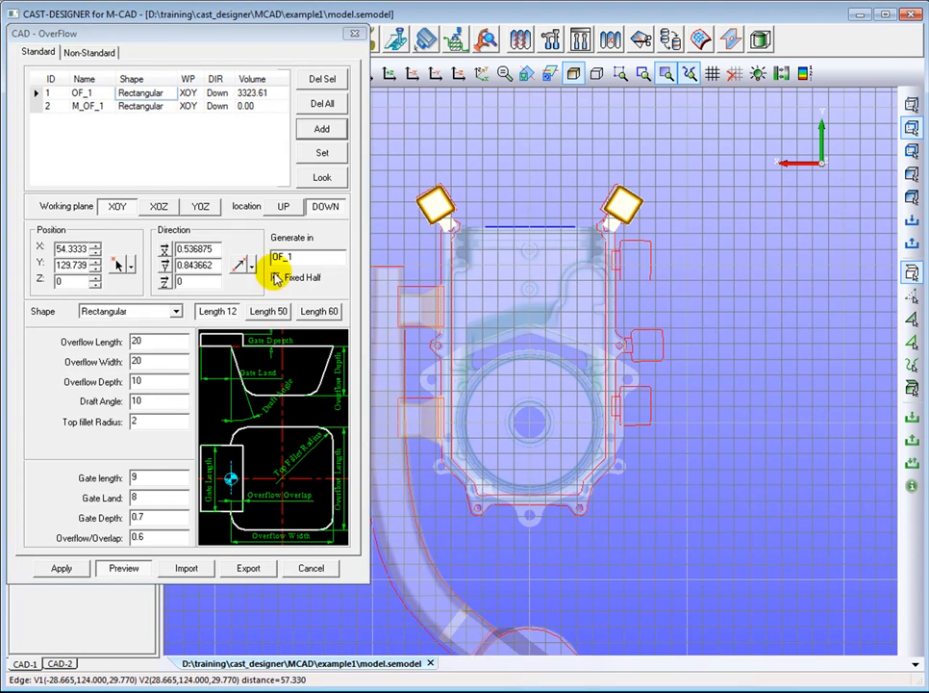
pyautogui.click(126, 568)
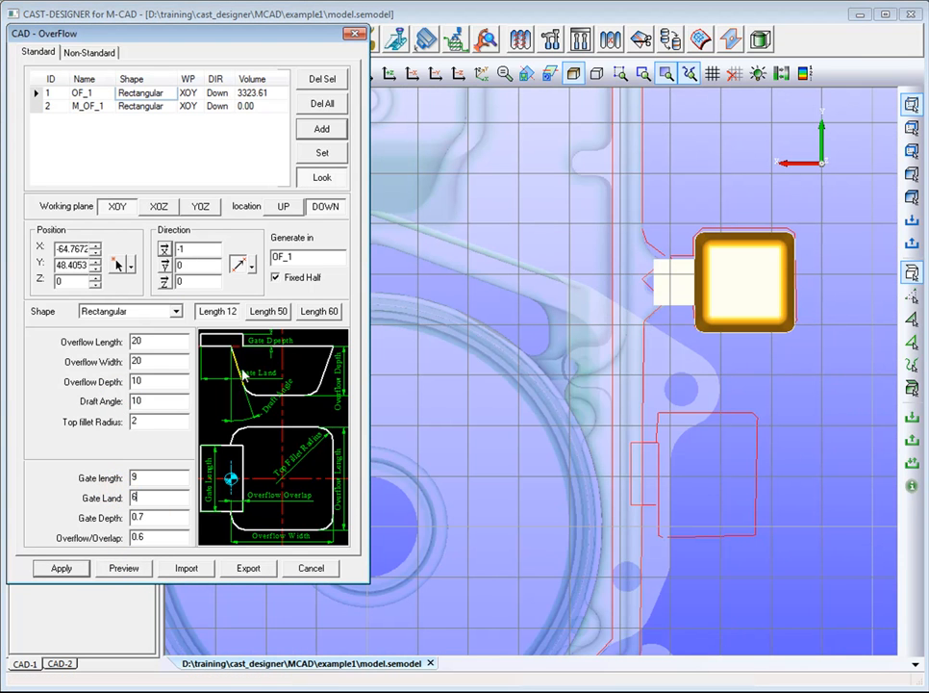
# Update the single-overflow display with gate land 6, name the overflow OF_2 and add it to the list
pyautogui.click(323, 178)
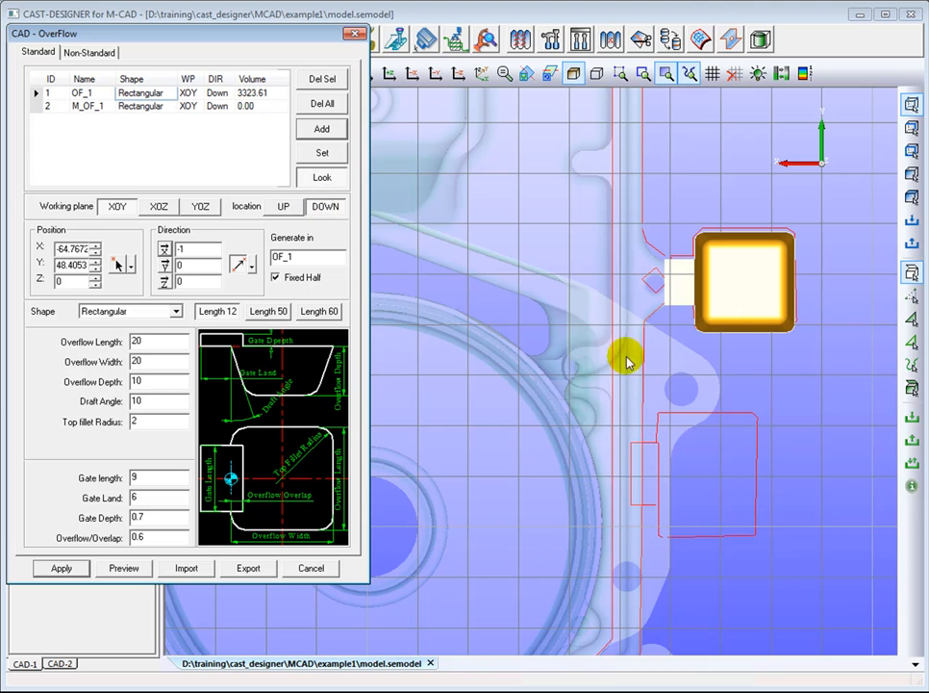
pyautogui.moveTo(594, 346); pyautogui.dragTo(593, 382, button='middle')
pyautogui.click(289, 259)
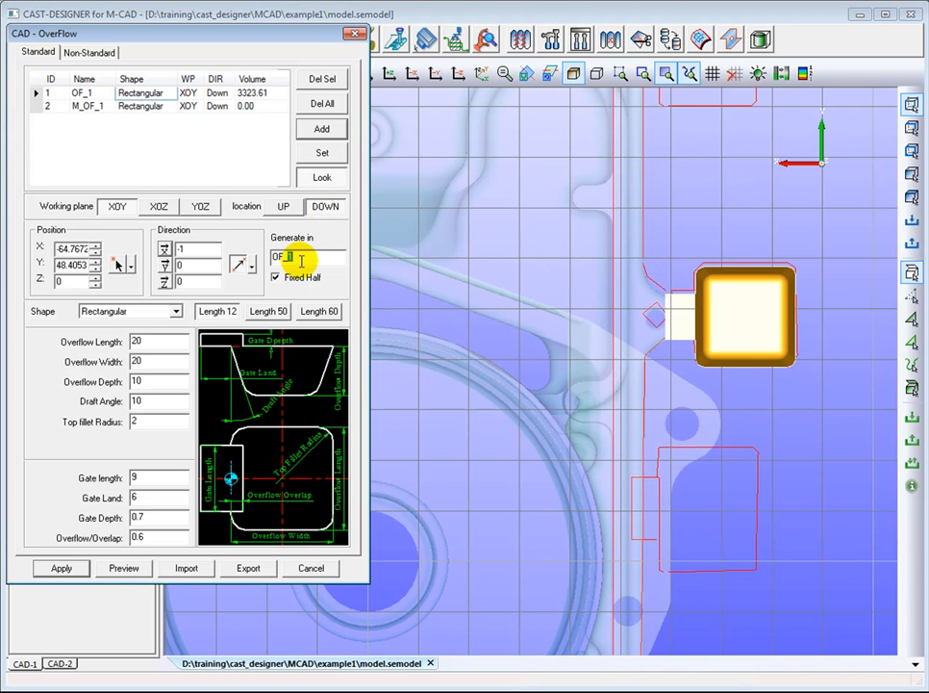
pyautogui.write('2')
pyautogui.click(313, 129)
# Position the next overflow at the gate of the sketched outline just below the housing's upper corner opposite the ingates, and display it
pyautogui.moveTo(678, 242); pyautogui.dragTo(599, 438, button='middle')
pyautogui.scroll(-1, 651, 306)
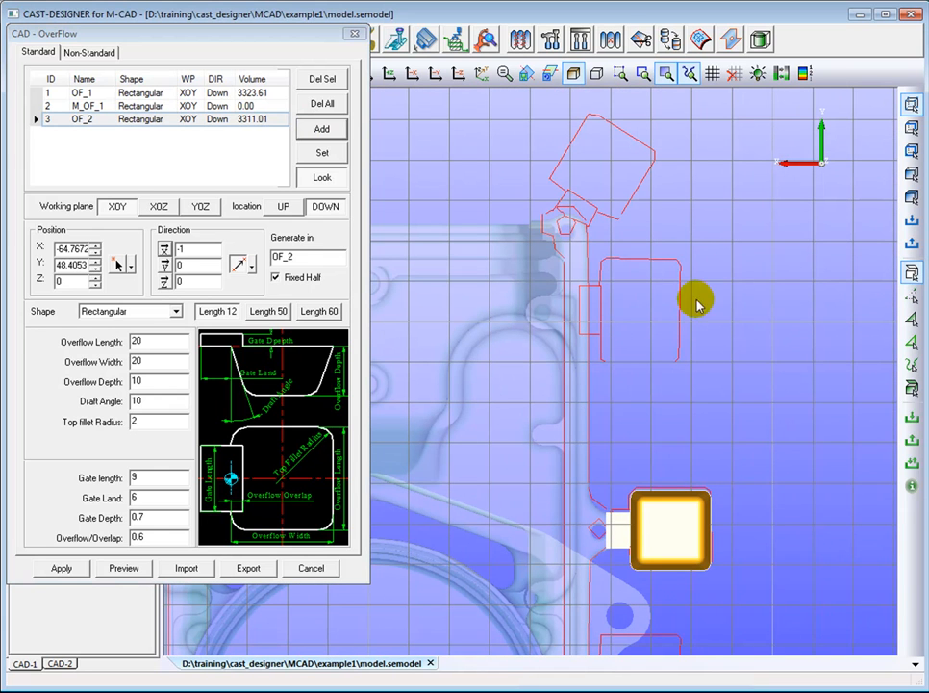
pyautogui.click(119, 266)
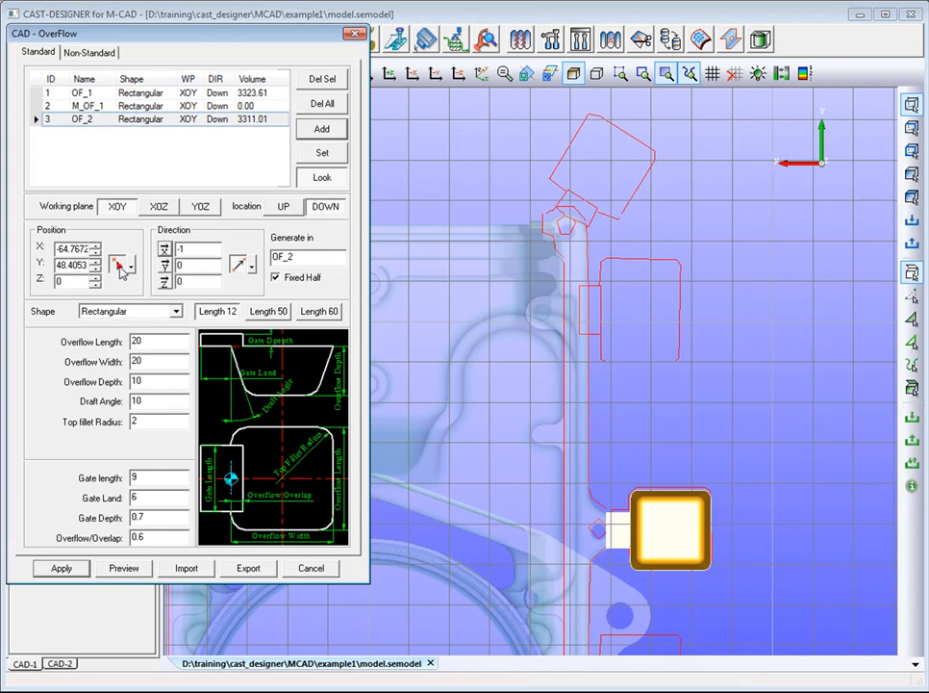
pyautogui.click(603, 315)
pyautogui.click(321, 177)
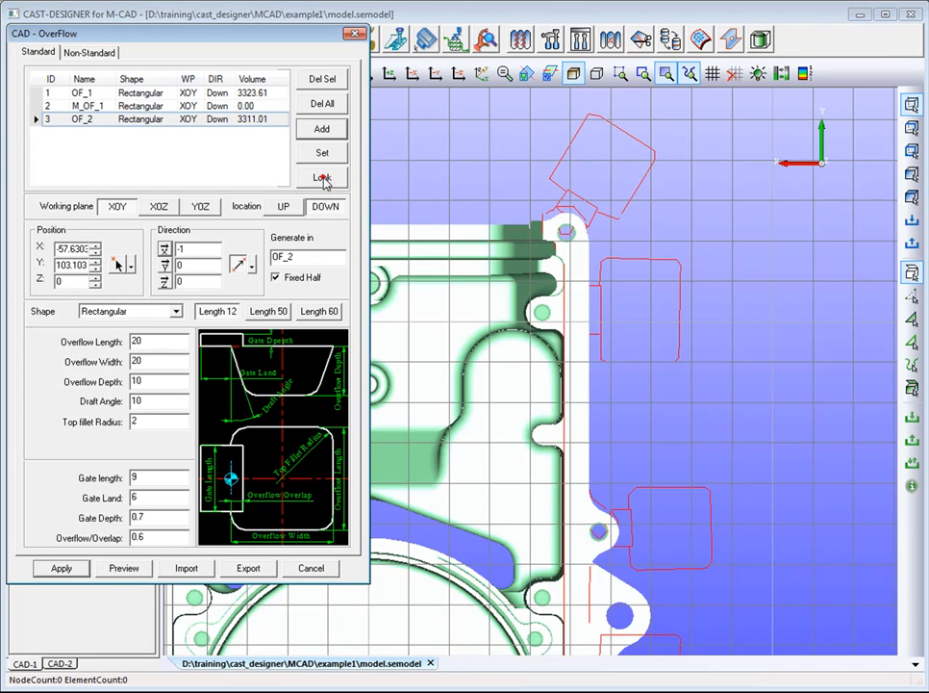
pyautogui.scroll(5, 544, 303)
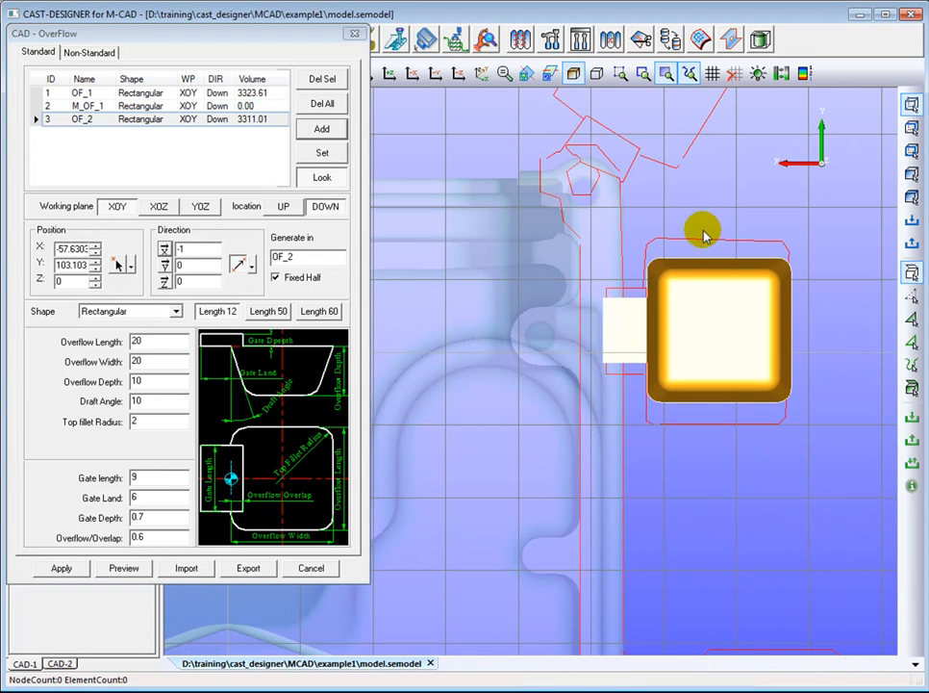
# Set the overflow length to 25 and gate length to 12, update its display and add it as OF_3
pyautogui.click(148, 478)
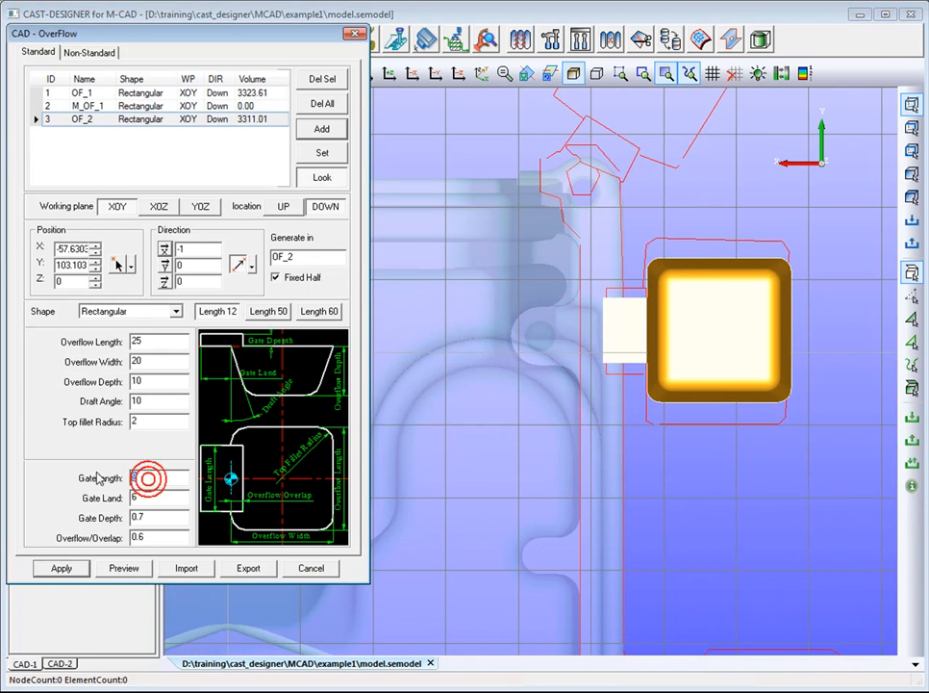
pyautogui.write('12')
pyautogui.click(321, 178)
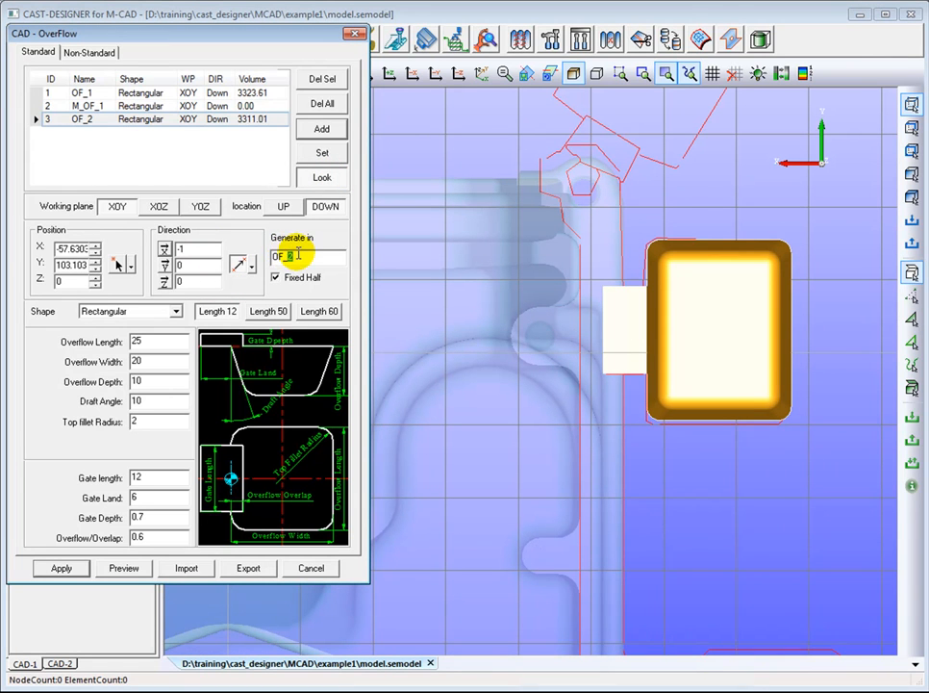
pyautogui.write('3')
pyautogui.click(322, 130)
# Copy OF_3 by translation from its sketched gate corner to the matching corner of the lowest overflow outline, and check the copy
pyautogui.scroll(-5, 668, 384)
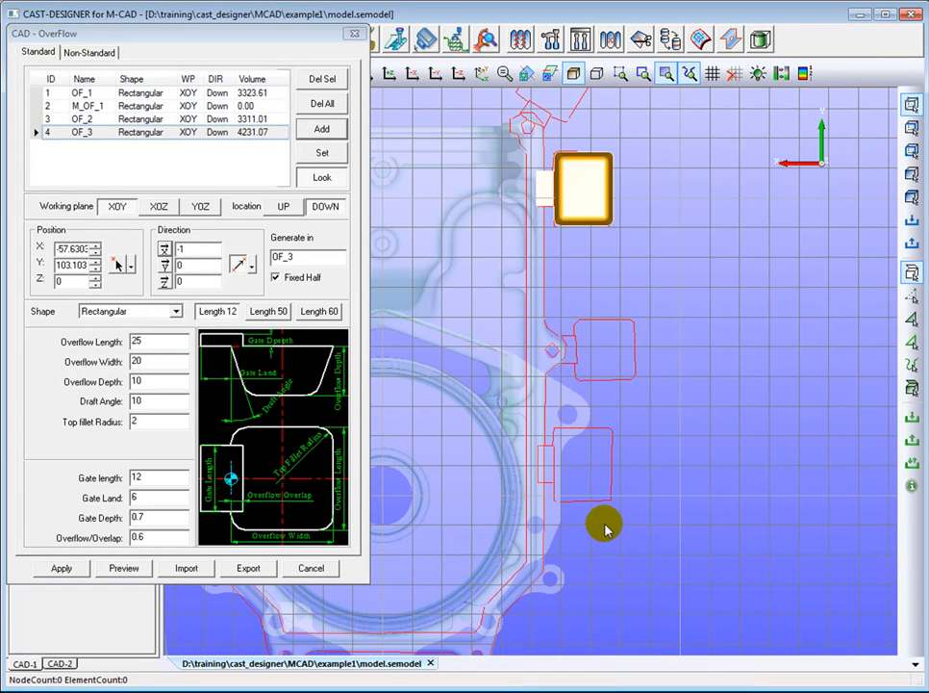
pyautogui.click(312, 181)
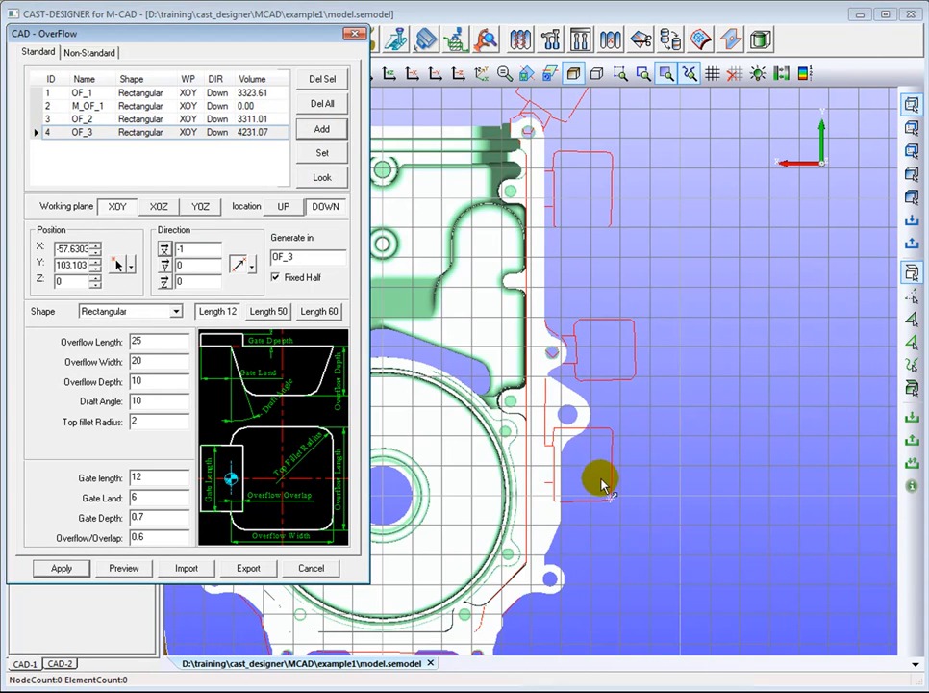
pyautogui.click(668, 453)
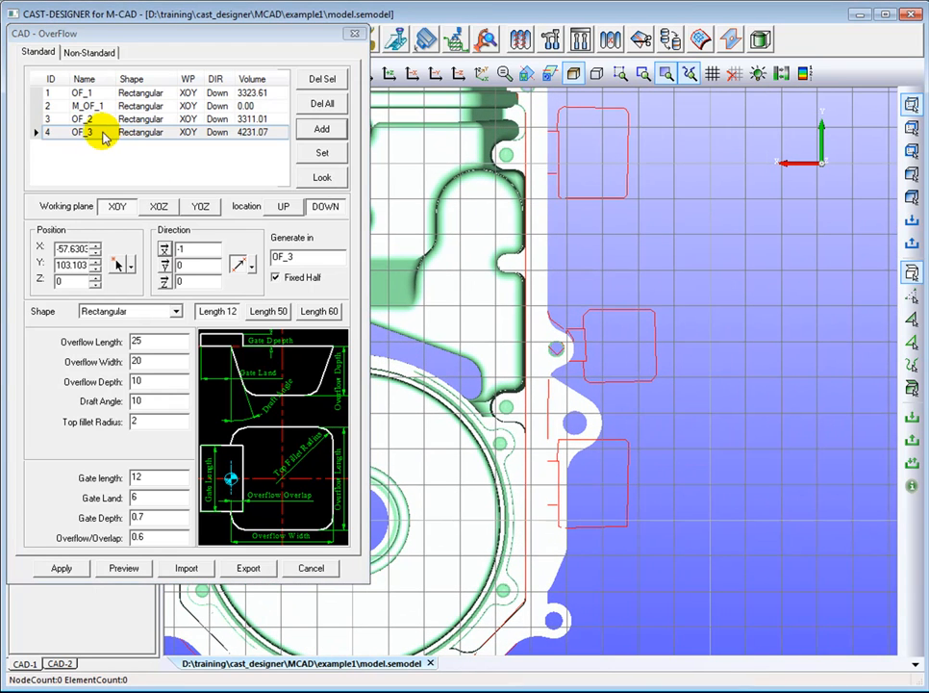
pyautogui.rightClick(101, 136)
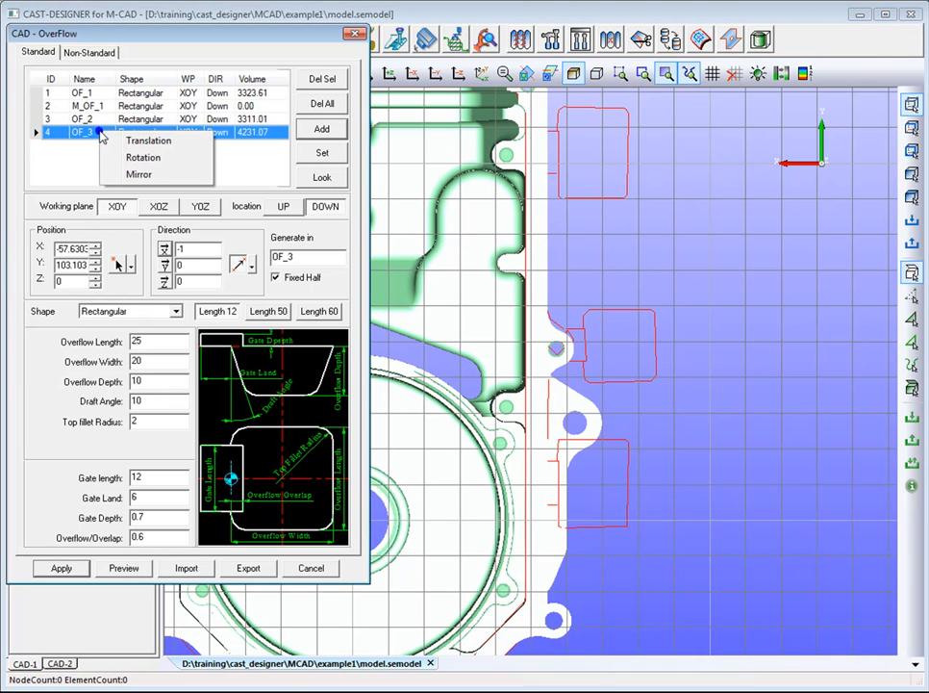
pyautogui.click(144, 142)
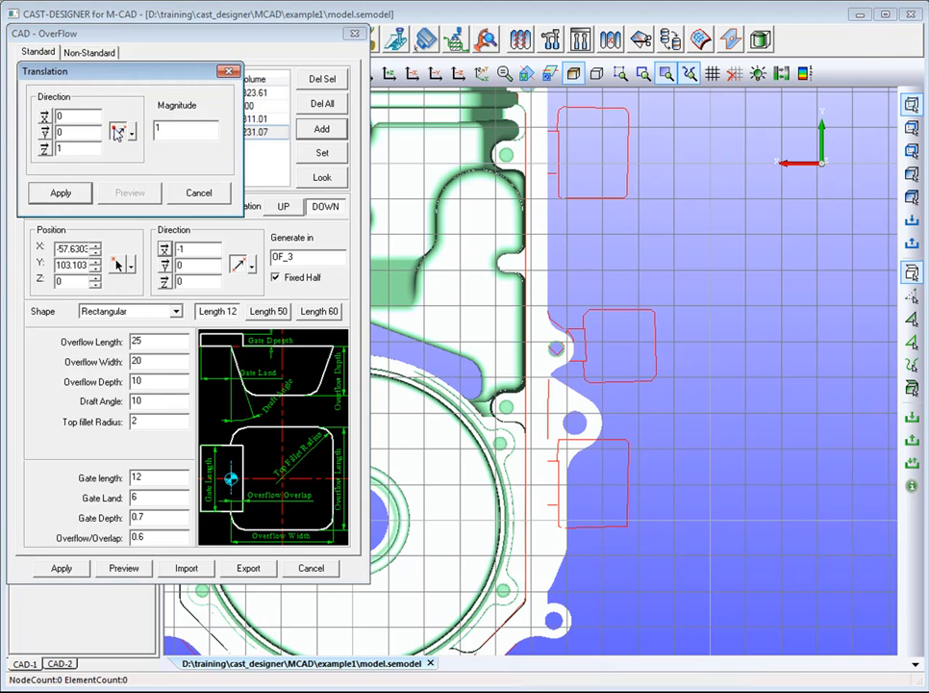
pyautogui.click(558, 131)
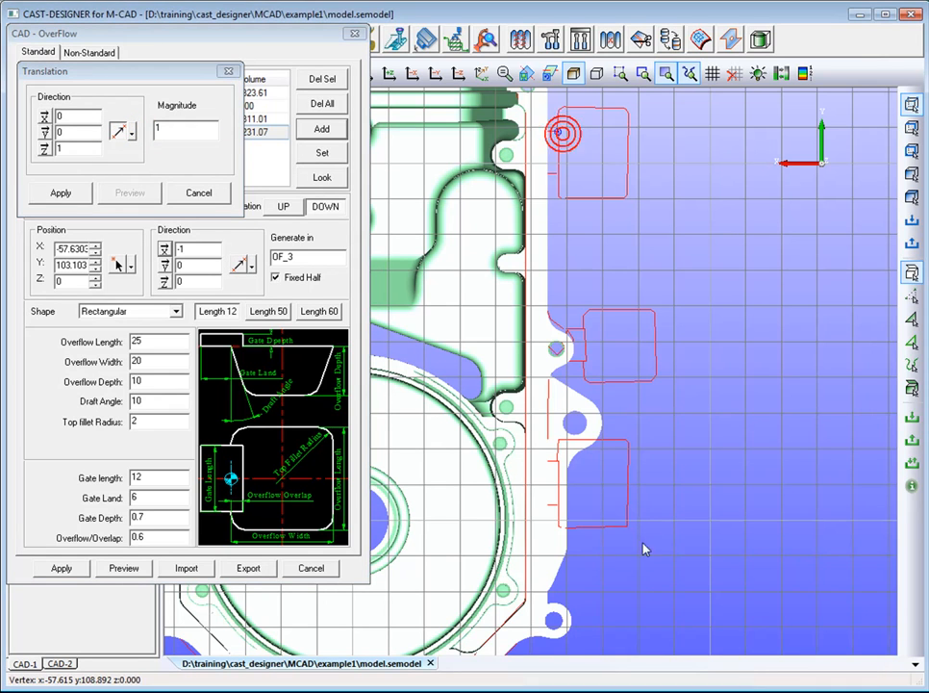
pyautogui.click(562, 465)
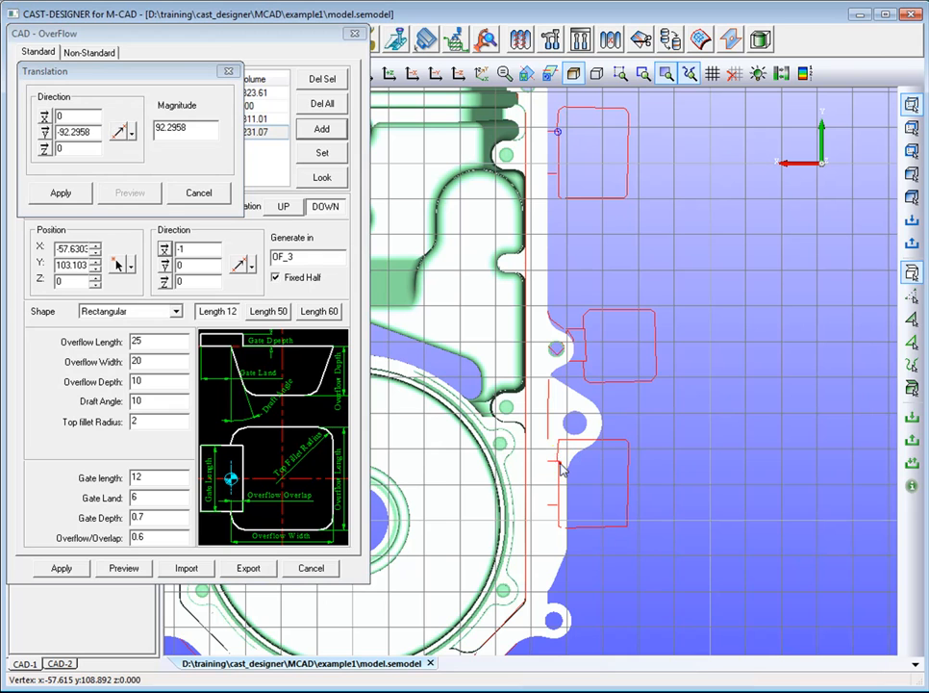
pyautogui.click(65, 196)
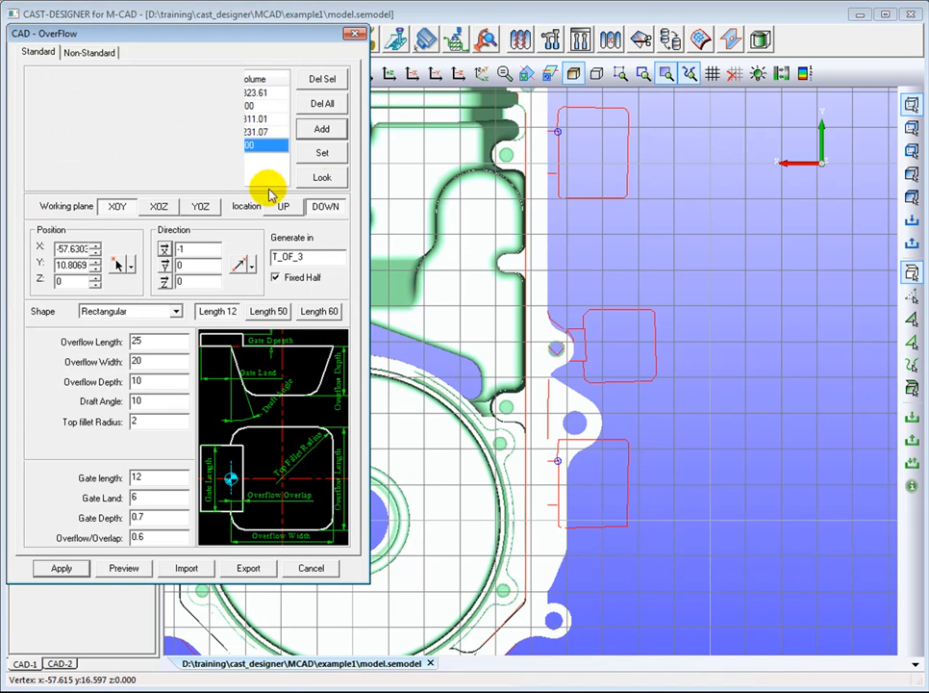
pyautogui.click(322, 177)
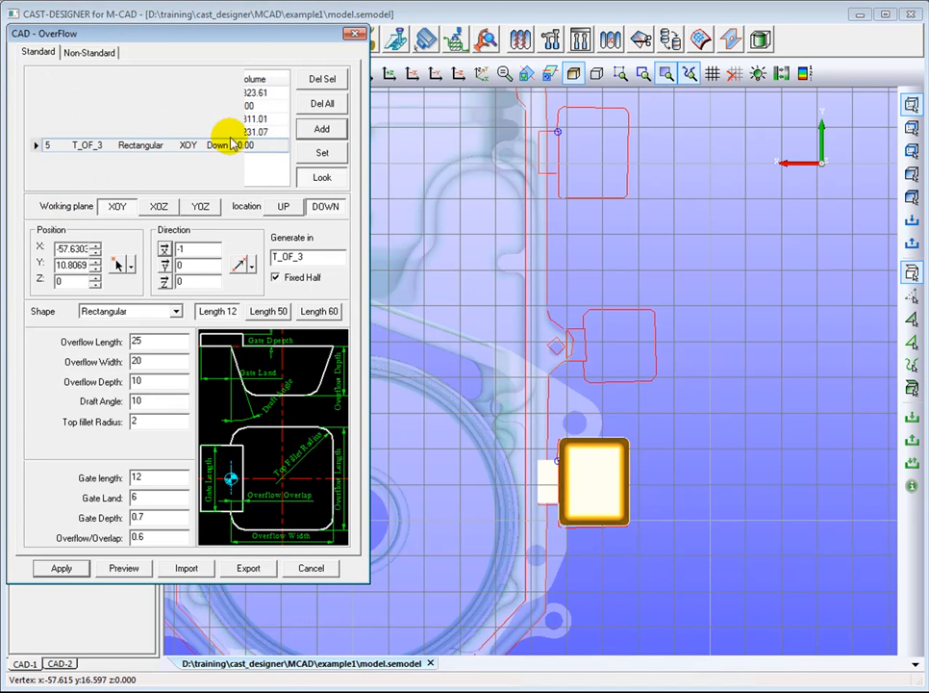
pyautogui.click(323, 179)
# Open and dismiss the overflow file import, and preview all listed overflows around the housing
pyautogui.click(184, 569)
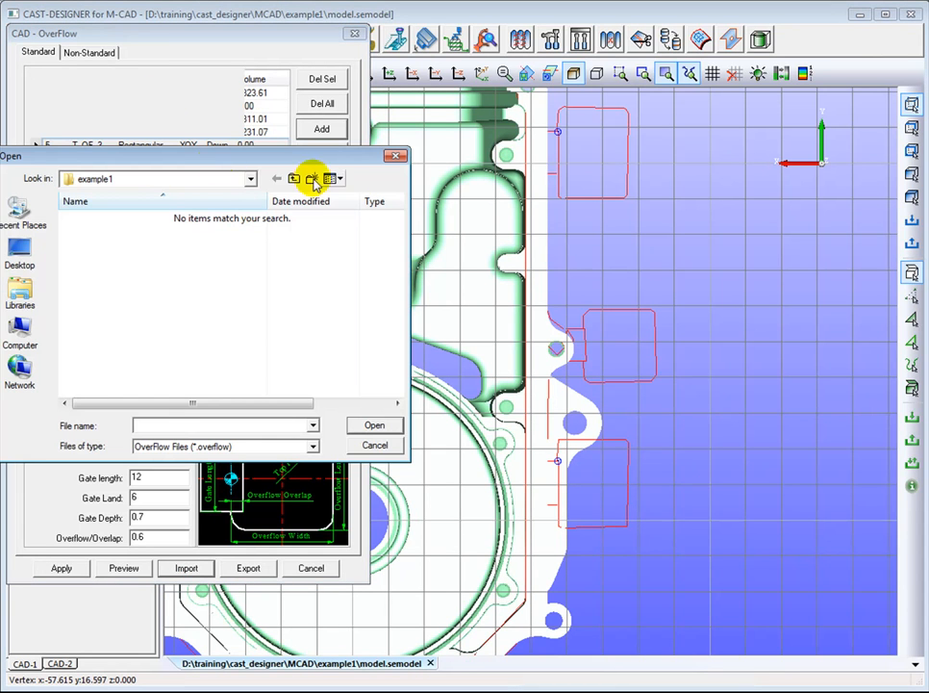
pyautogui.click(395, 154)
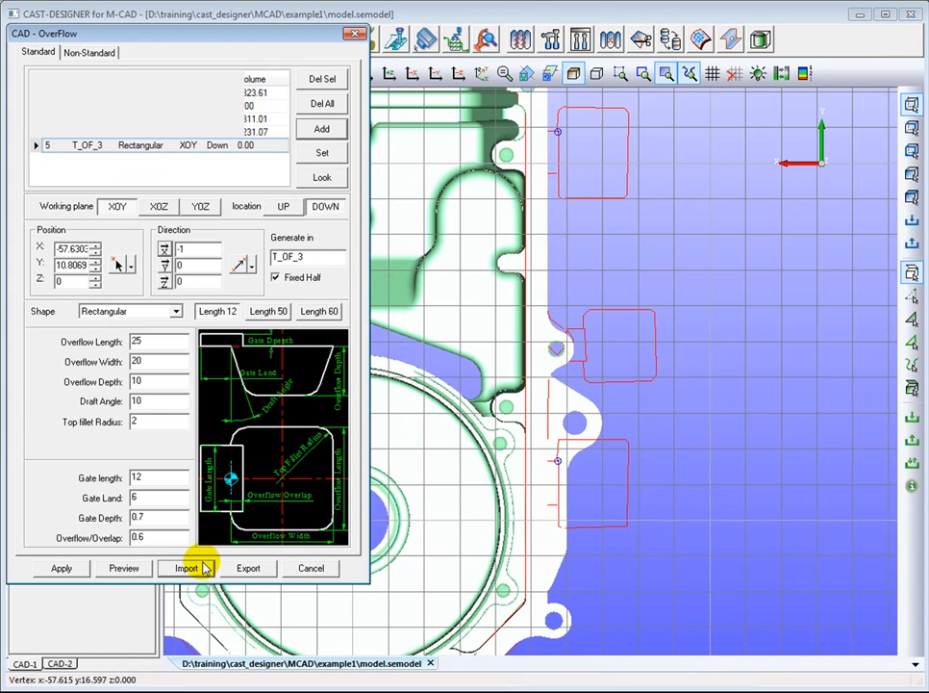
pyautogui.click(123, 568)
pyautogui.scroll(-5, 634, 302)
pyautogui.moveTo(533, 369); pyautogui.dragTo(594, 376, button='middle')
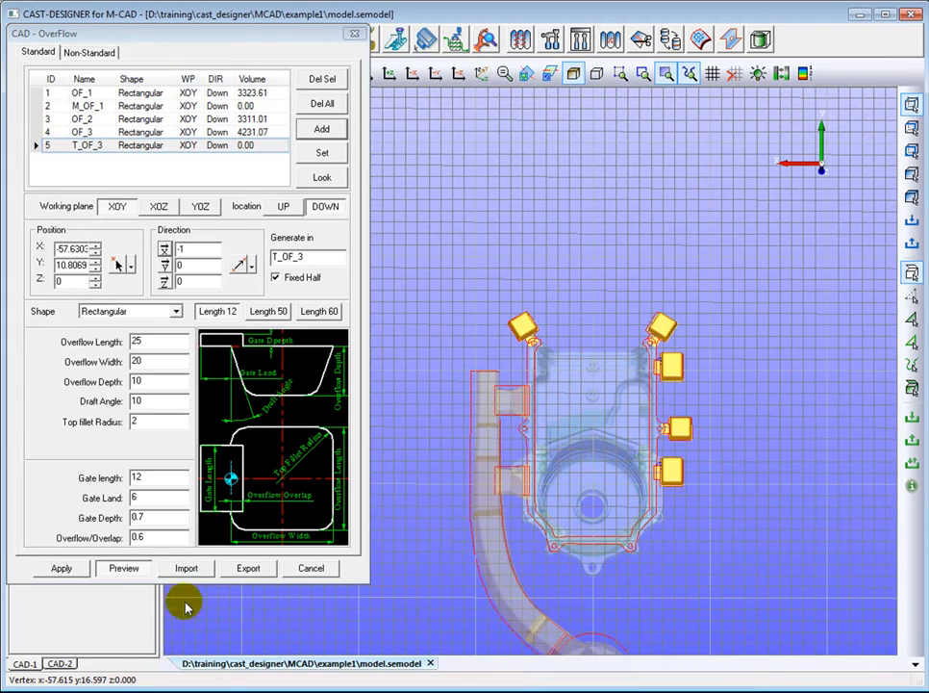
# Export the listed overflows to an overflow file named OF in the example1 folder, and generate all five overflows on the model
pyautogui.click(125, 568)
pyautogui.click(248, 568)
pyautogui.click(181, 427)
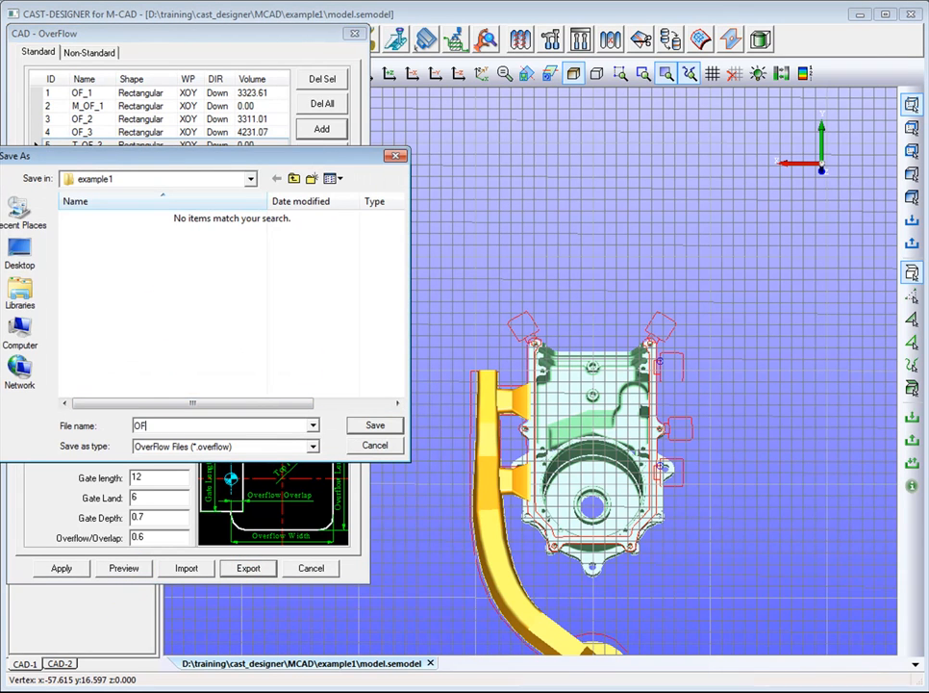
pyautogui.click(377, 428)
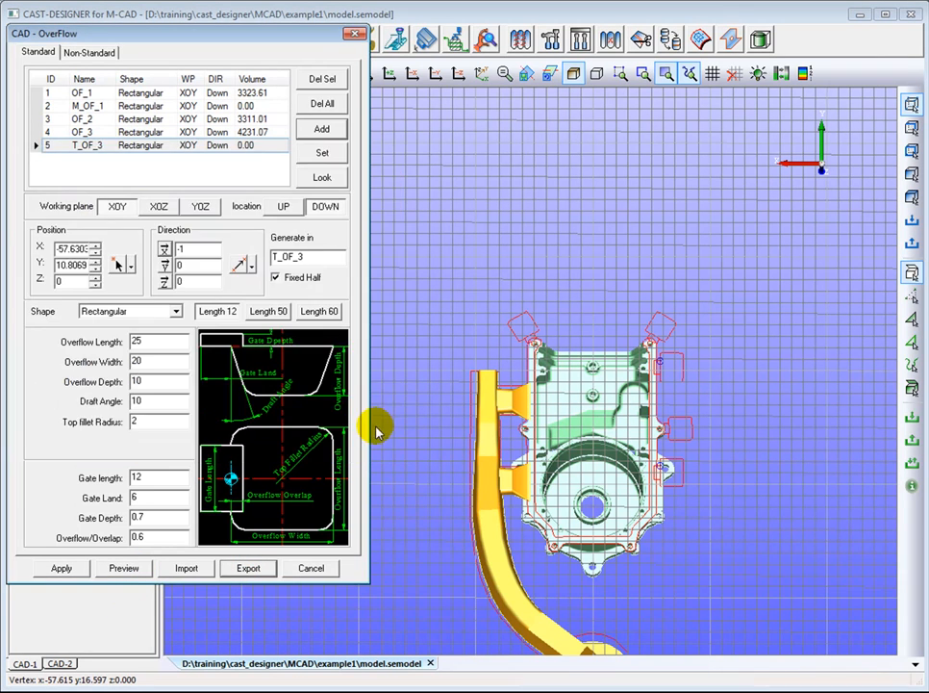
pyautogui.click(60, 568)
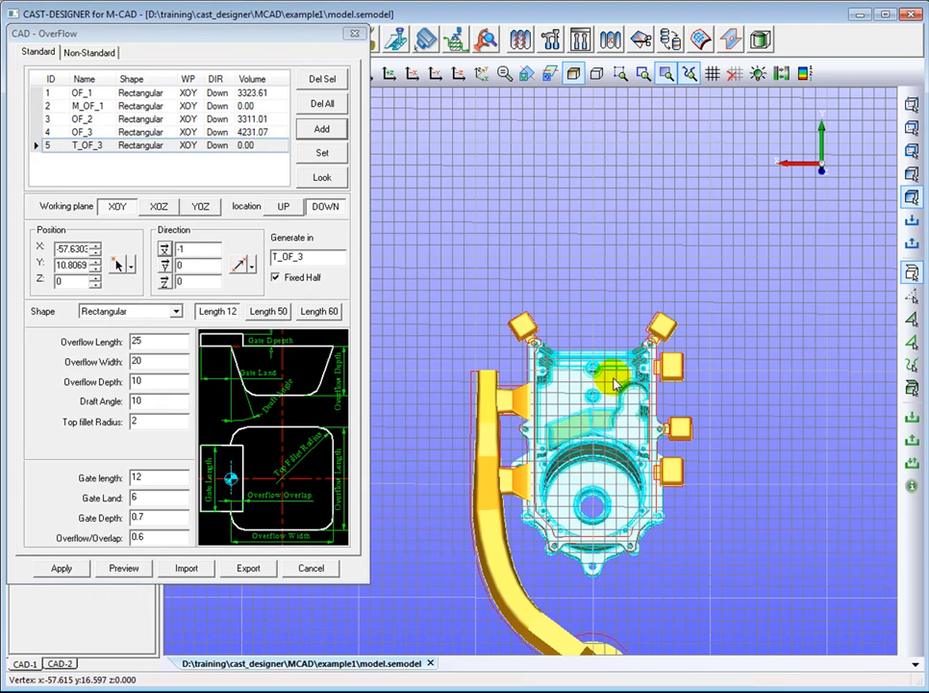
pyautogui.click(354, 34)
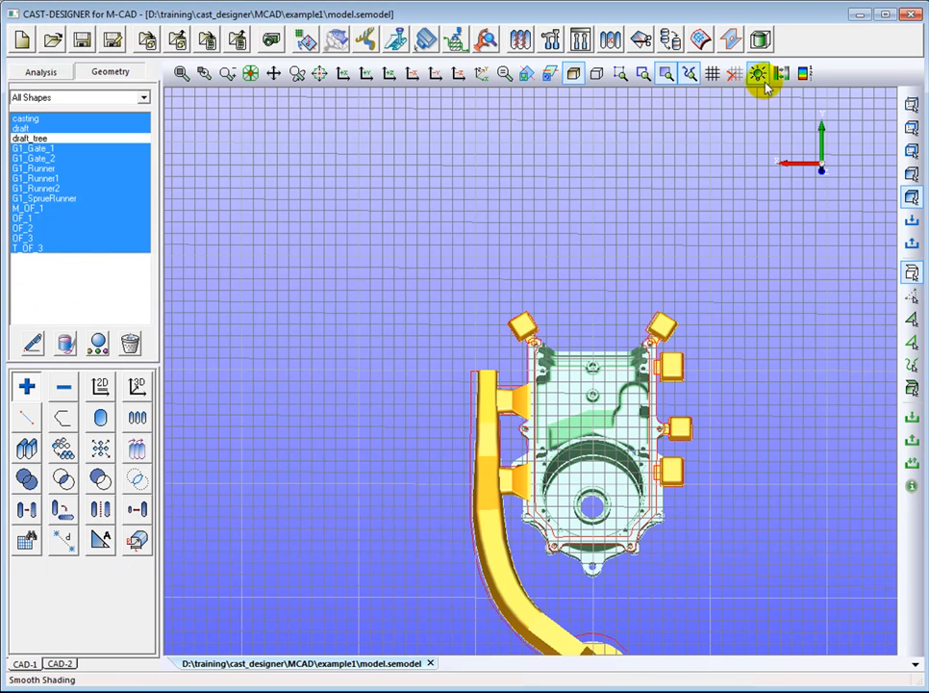
# Hide the grid and the draft sketch, and inspect the casting with its runner and overflows from several angles, ending in the restored view
pyautogui.click(733, 75)
pyautogui.click(186, 76)
pyautogui.moveTo(435, 108); pyautogui.dragTo(477, 456, button='middle')
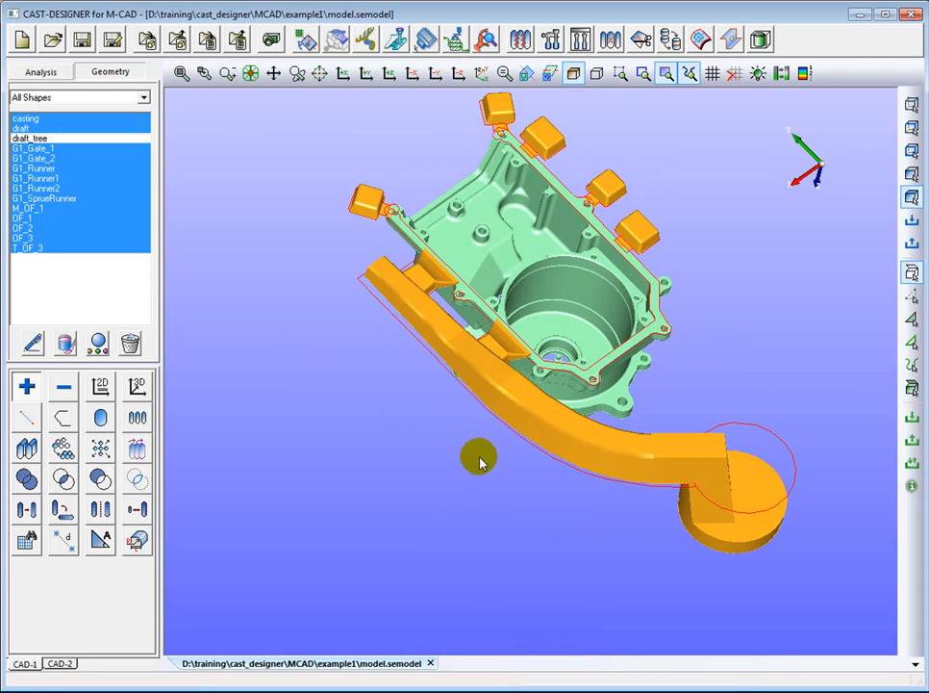
pyautogui.click(27, 129)
pyautogui.moveTo(521, 321); pyautogui.dragTo(660, 311, button='middle')
pyautogui.moveTo(413, 175); pyautogui.dragTo(530, 196, button='middle')
pyautogui.click(547, 75)
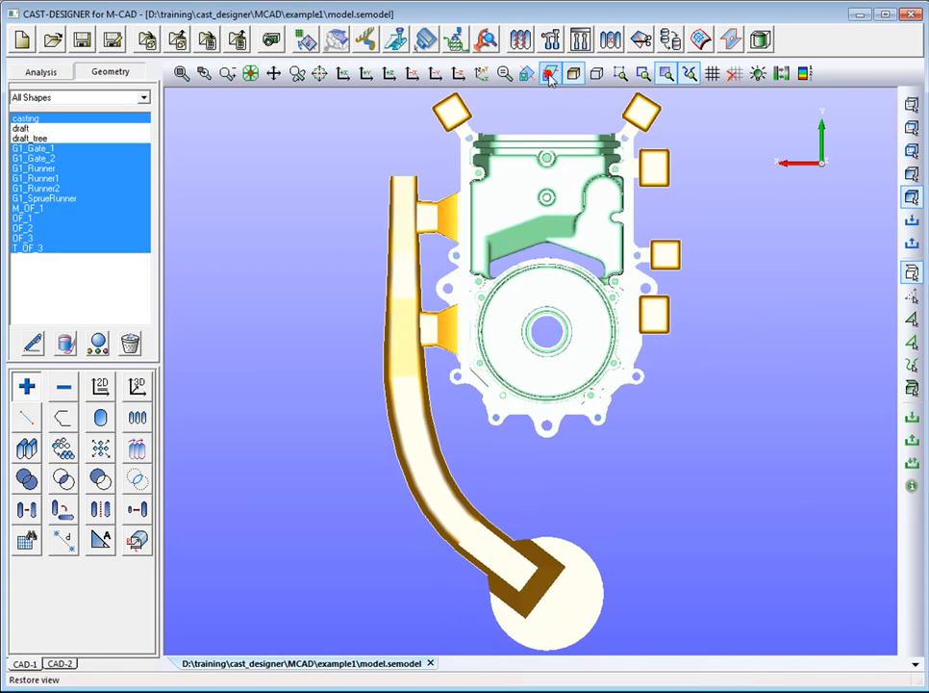